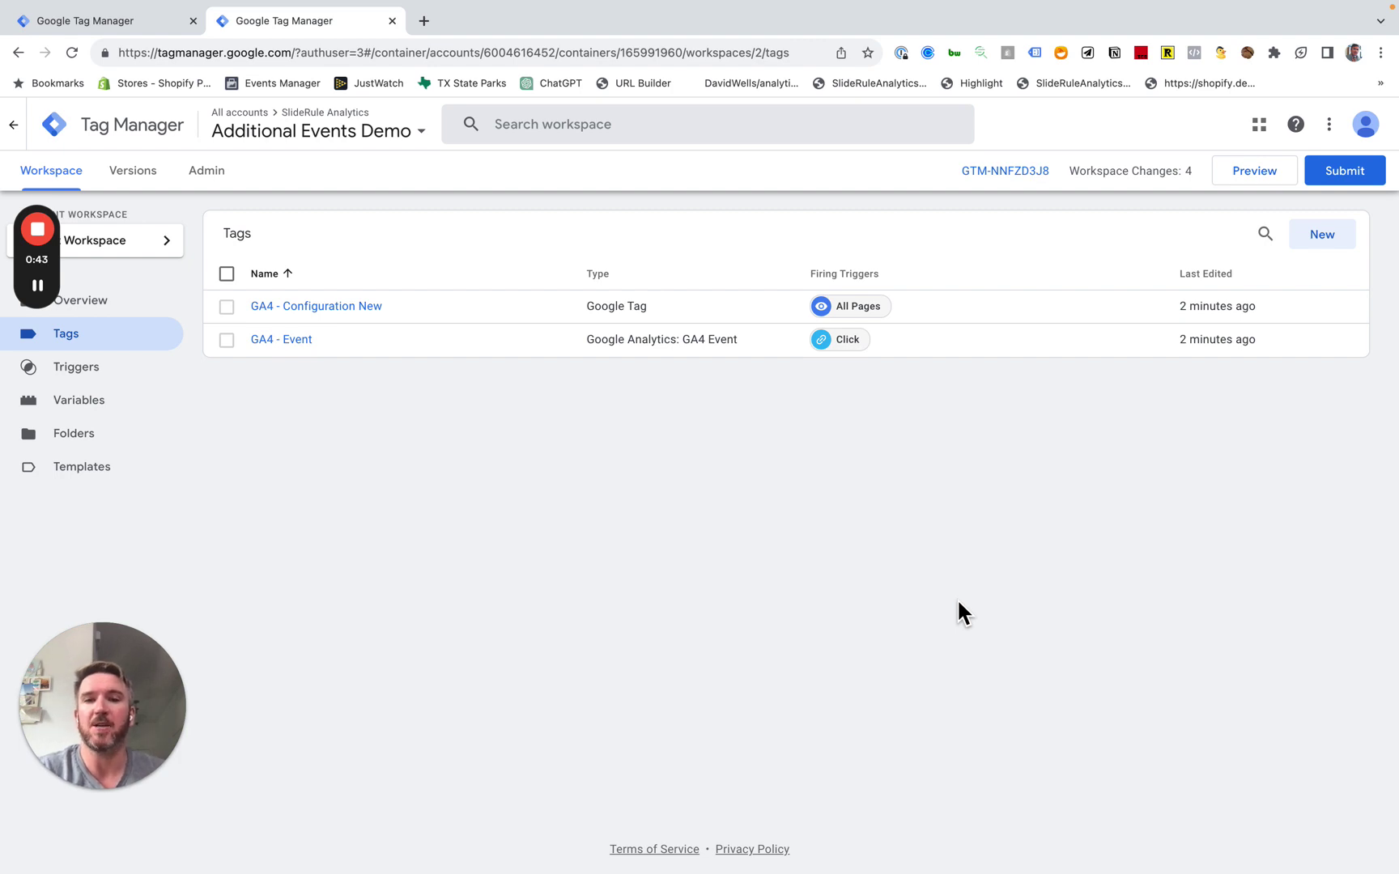
Step: Open the GA4 - Configuration New tag's configuration for editing
click(468, 522)
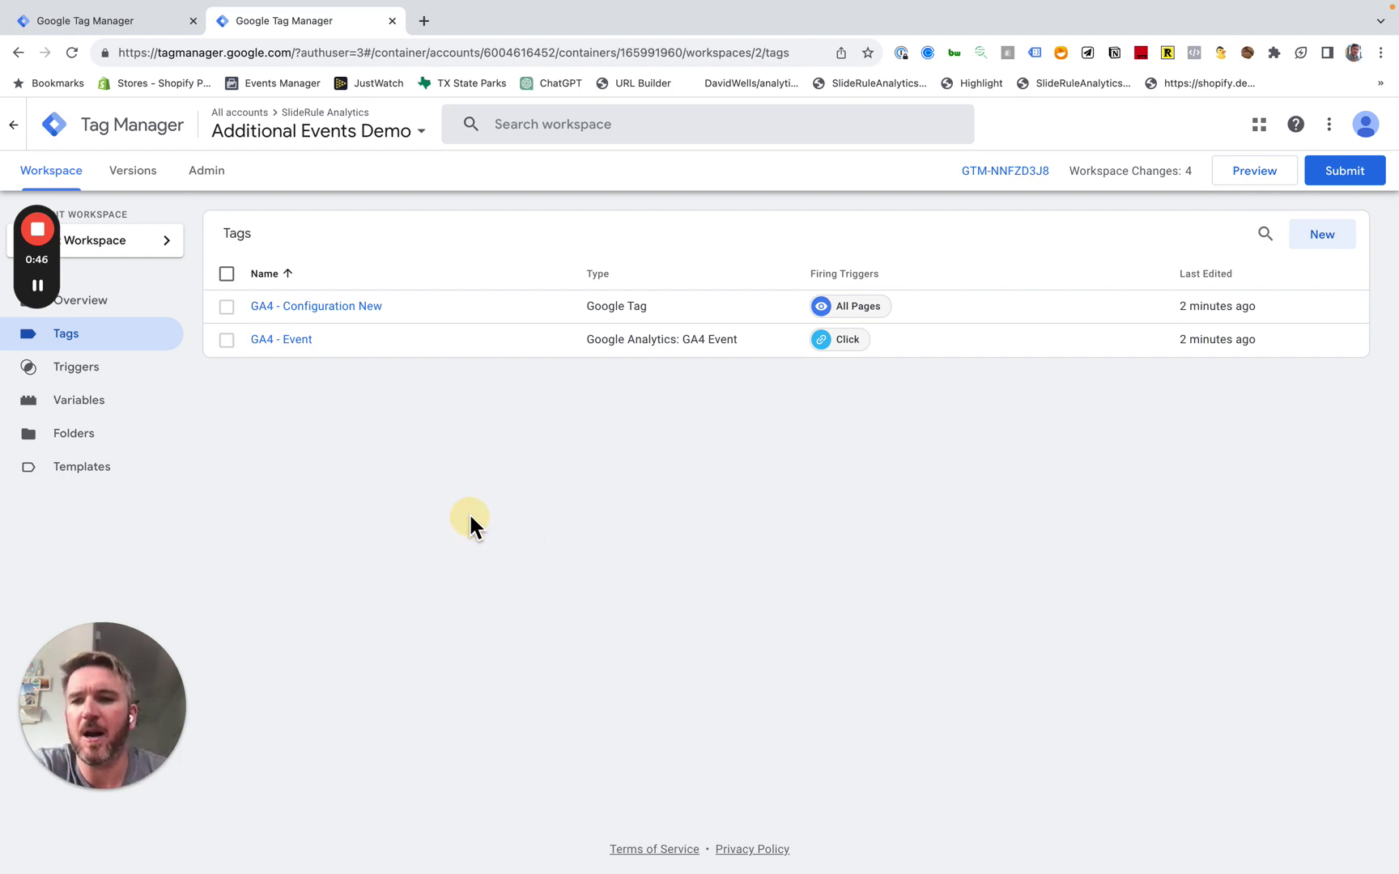
click(336, 311)
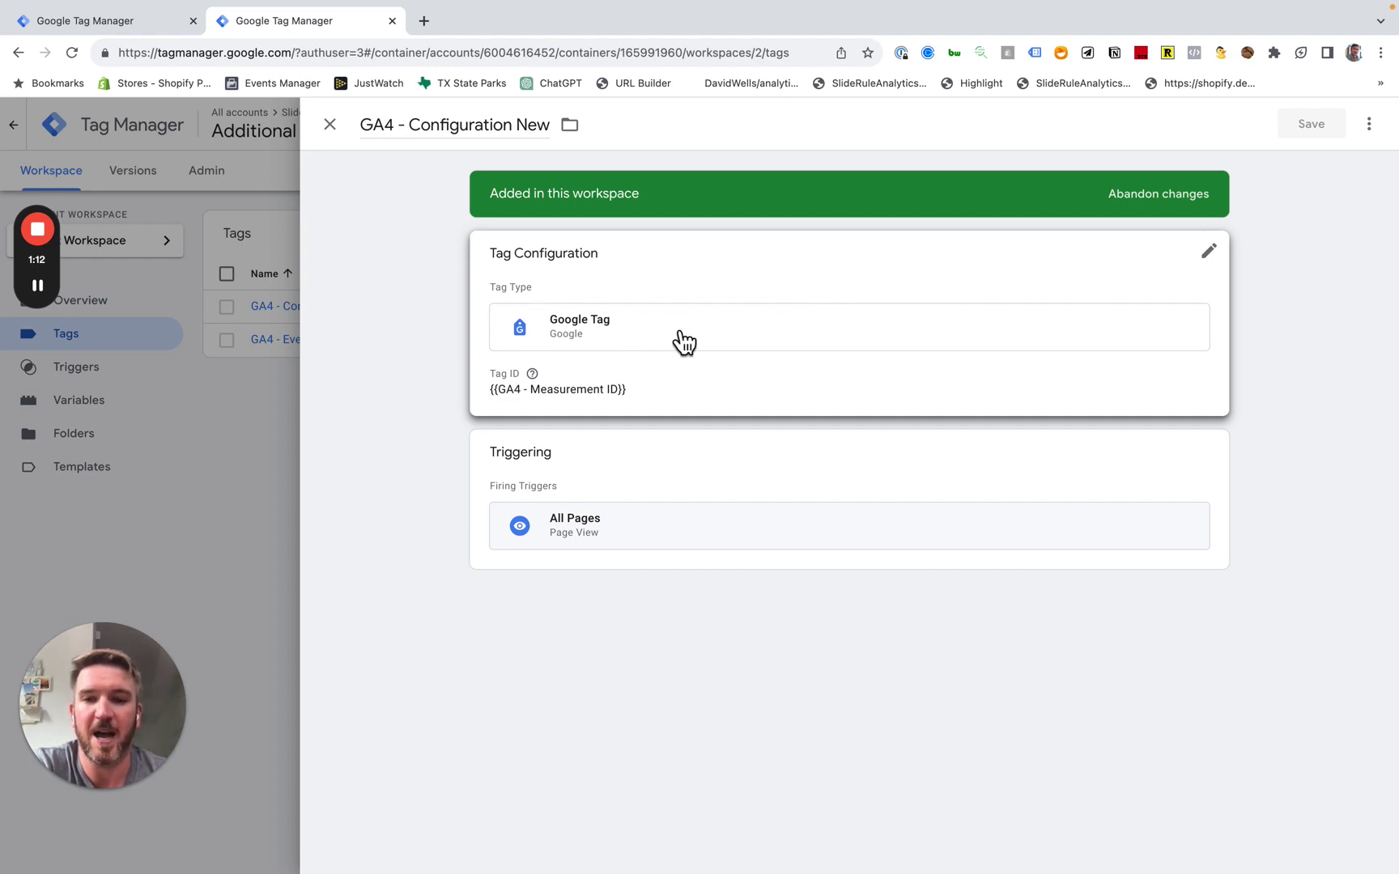
click(1100, 267)
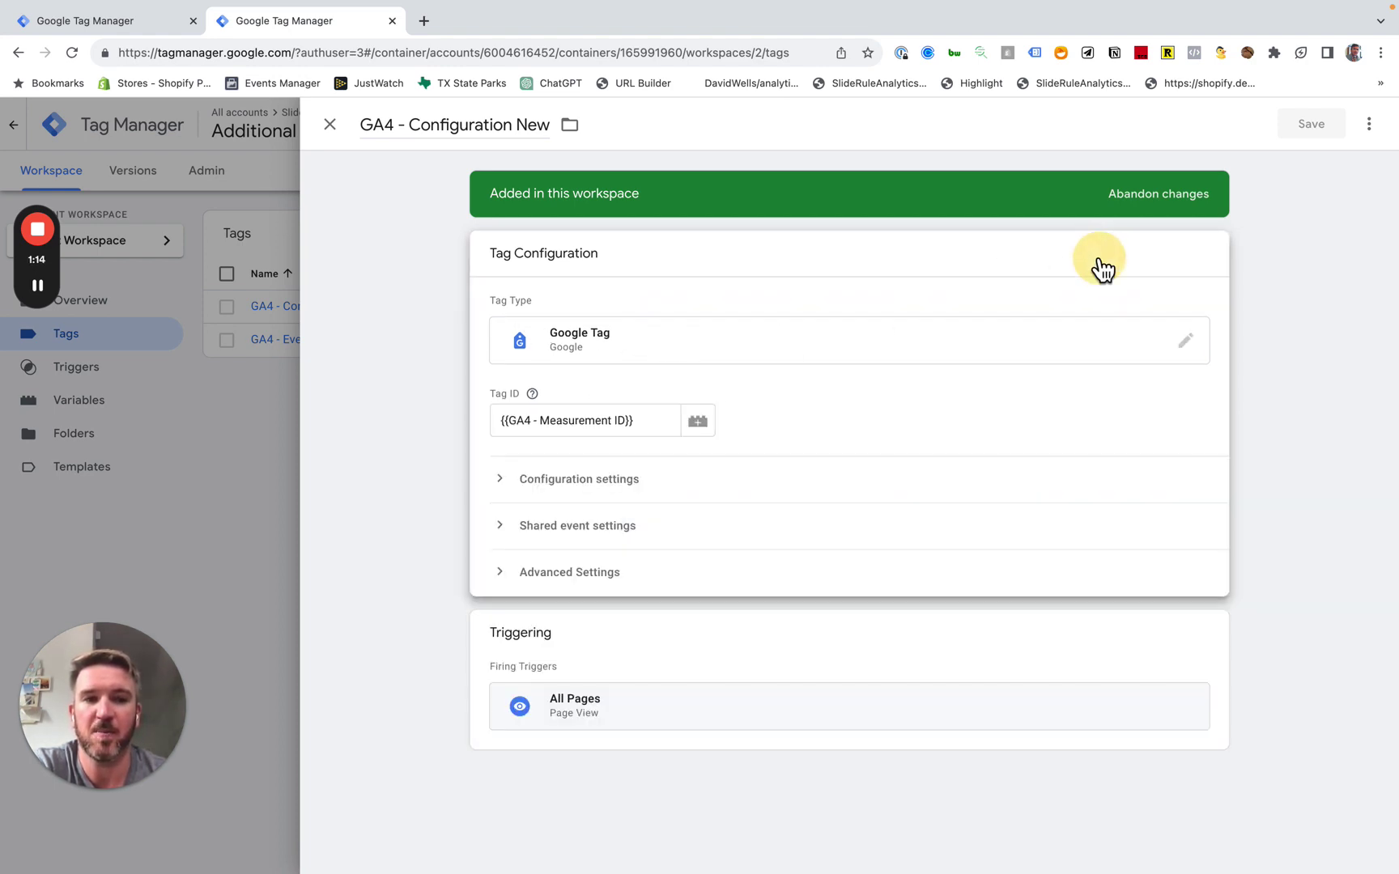
Step: Select its Tag ID value, then switch to the Marketing Site | Production container's tags list
click(1171, 338)
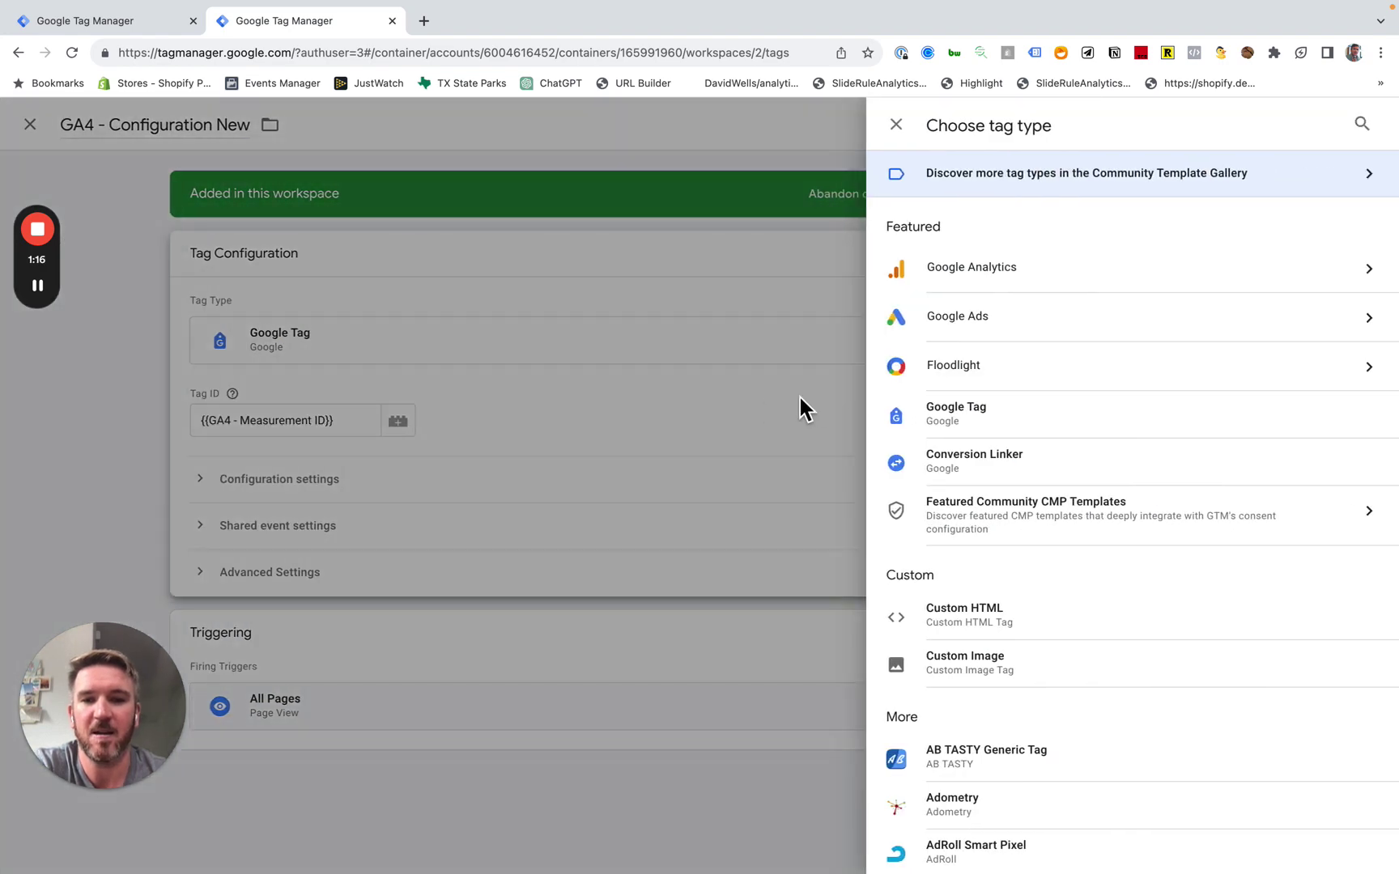
click(485, 411)
drag(643, 419, 475, 415)
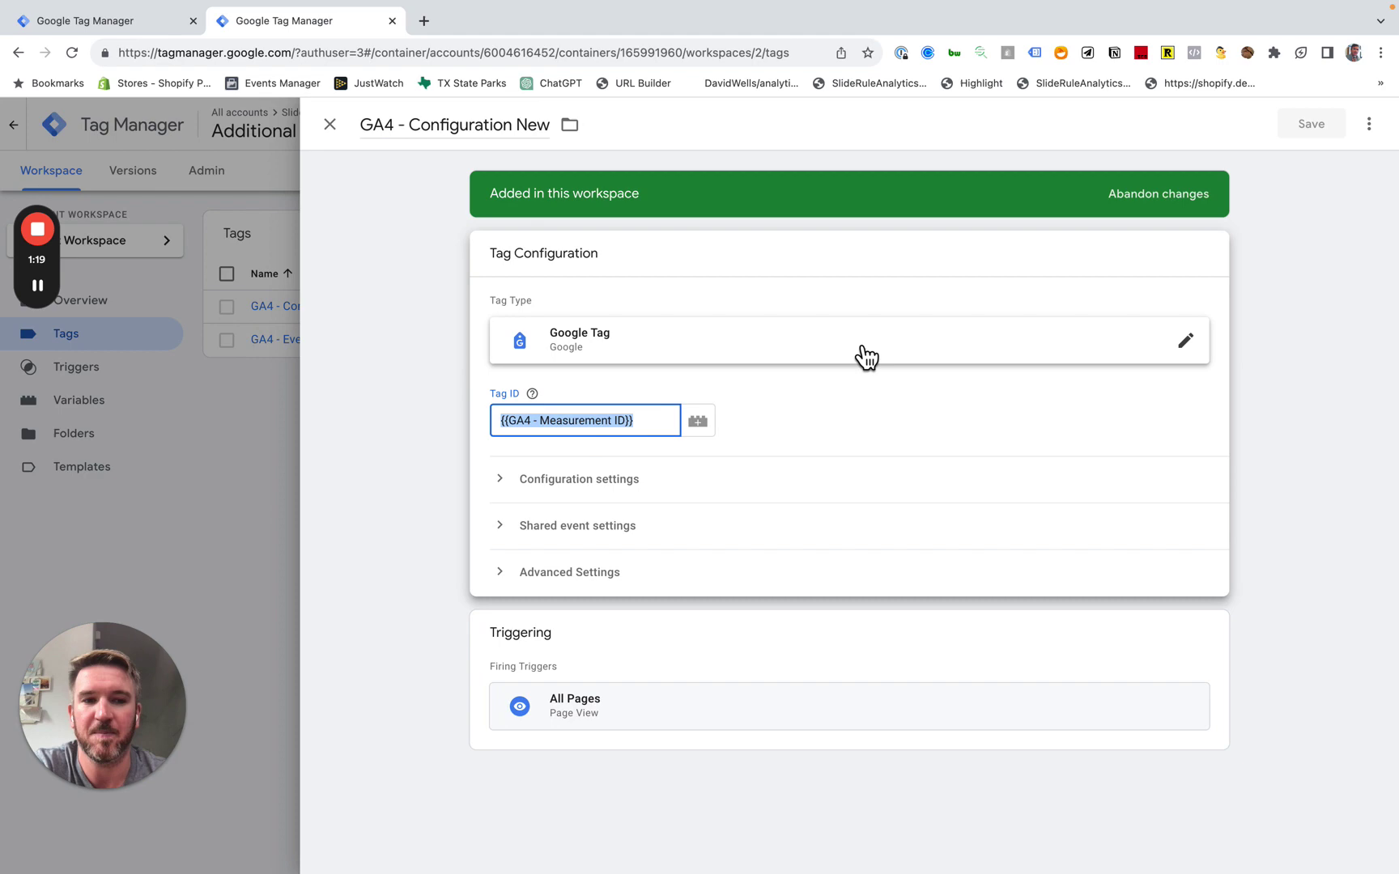
click(120, 21)
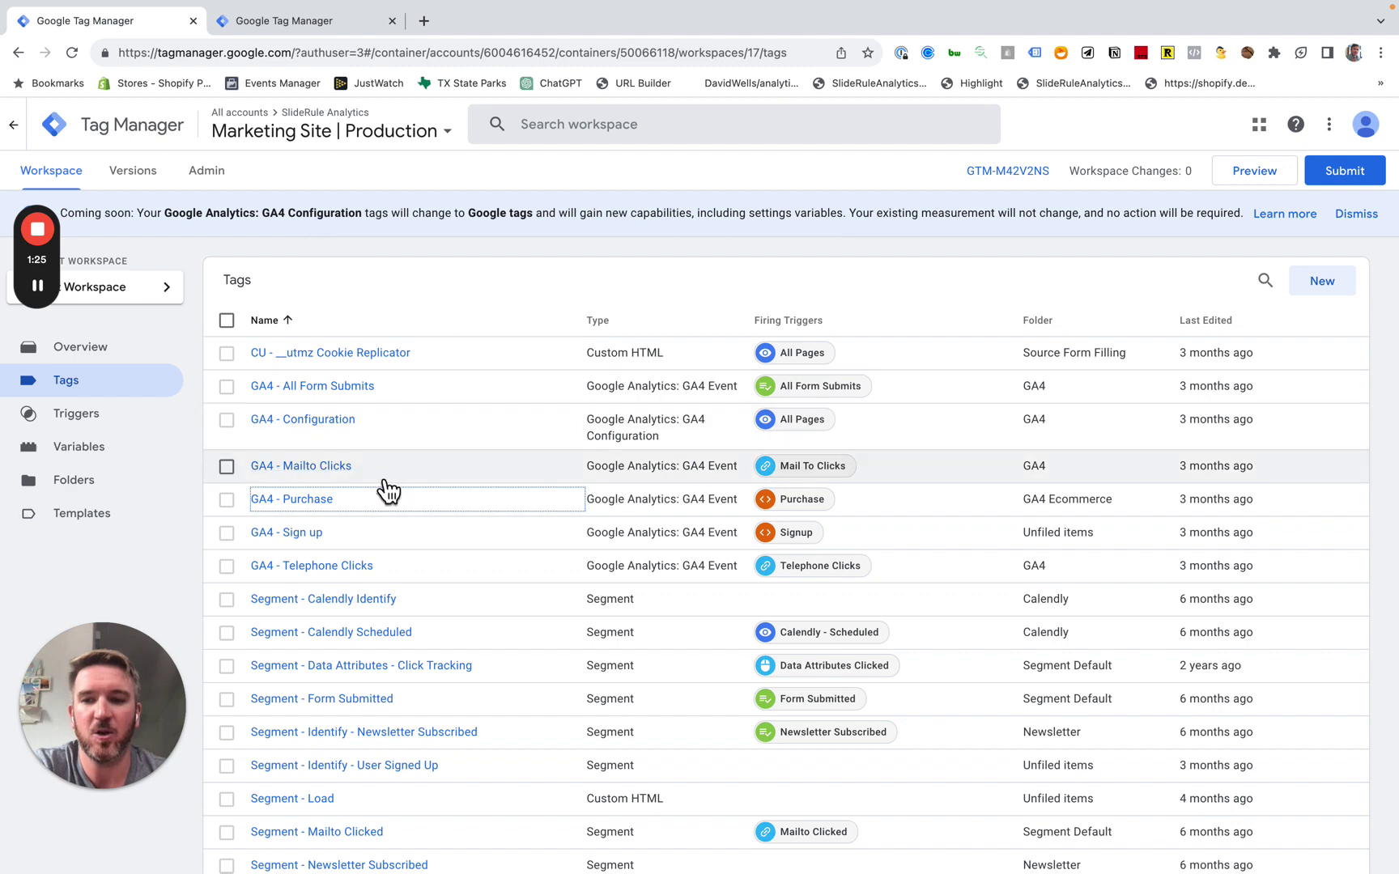
Step: Open the Marketing container's GA4 - Configuration tag and select its Measurement ID variable reference
click(332, 422)
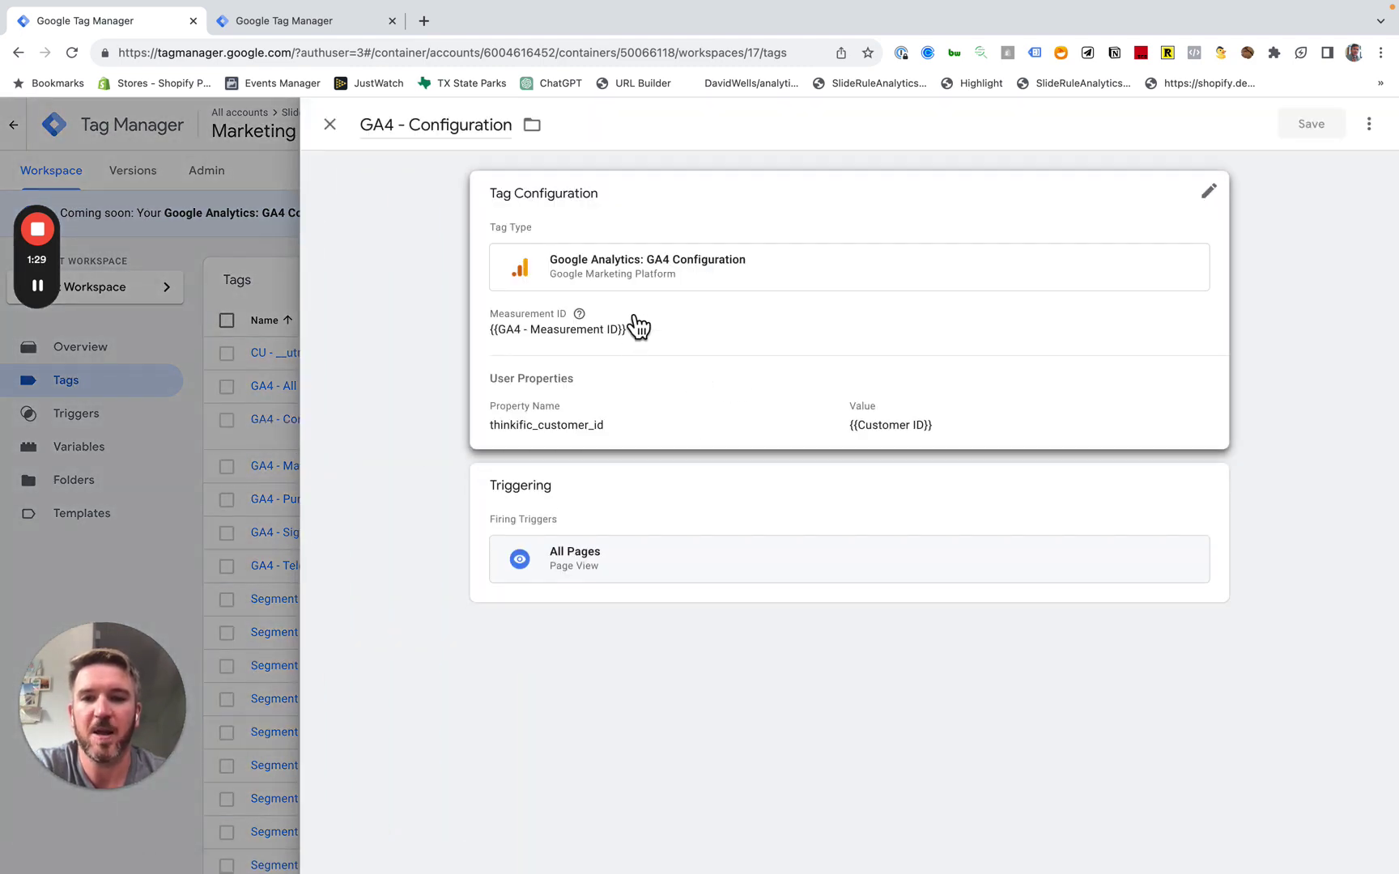
click(595, 330)
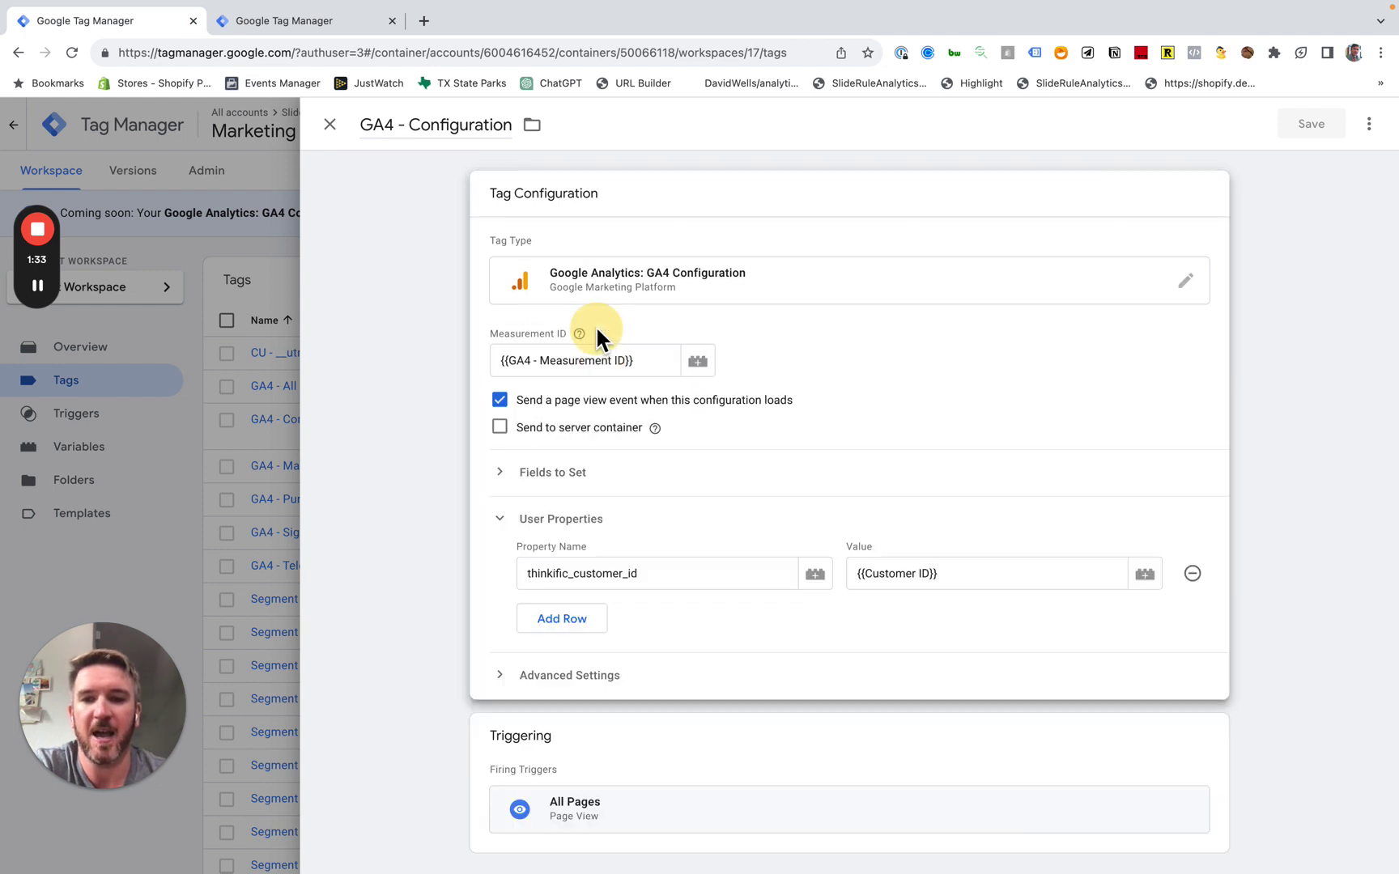
click(522, 362)
drag(522, 362, 558, 360)
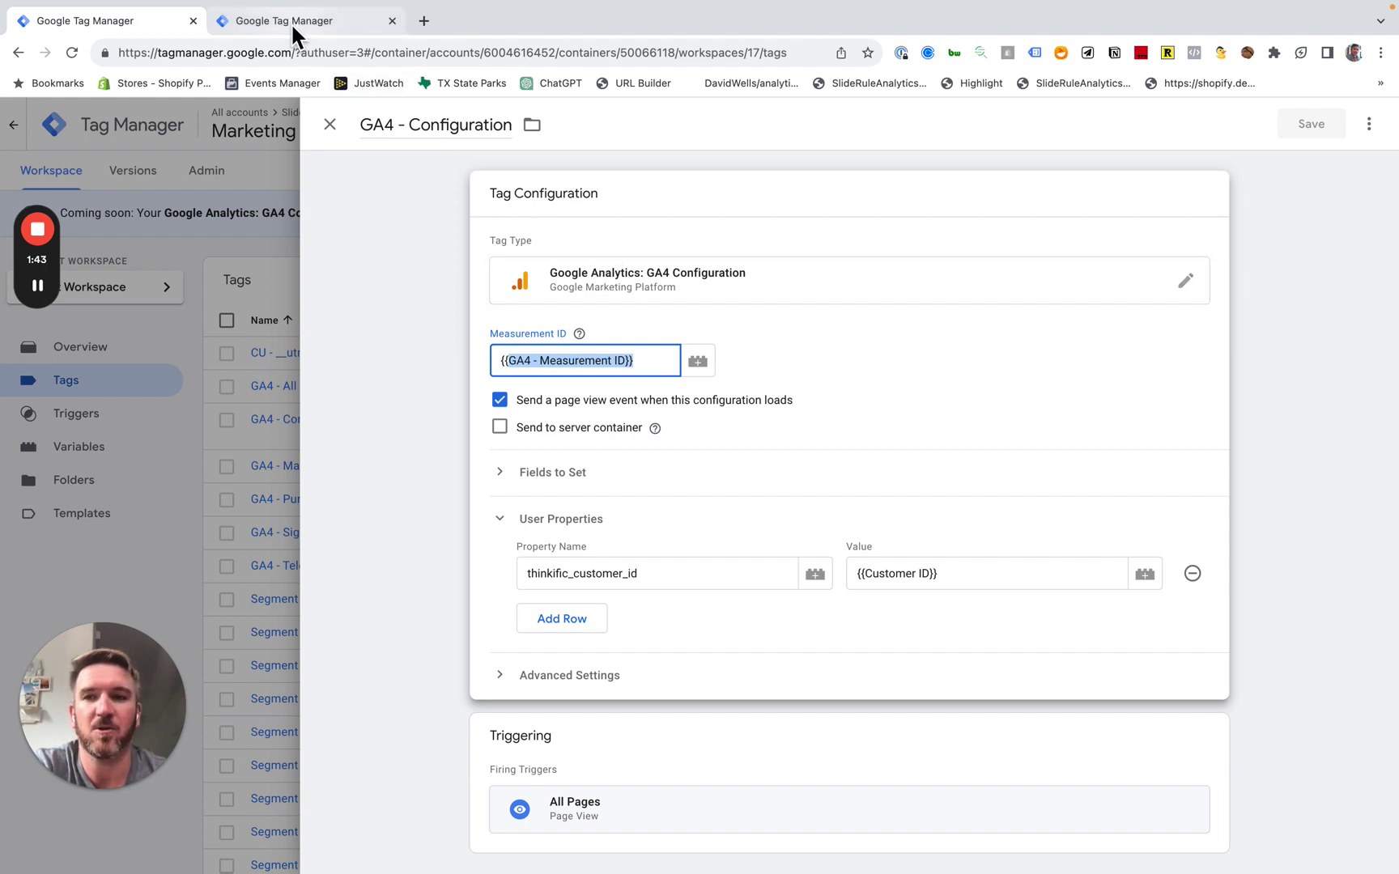
Step: Compare it with the new Google Tag's Tag ID, then close the GA4 - Configuration New editor
click(332, 20)
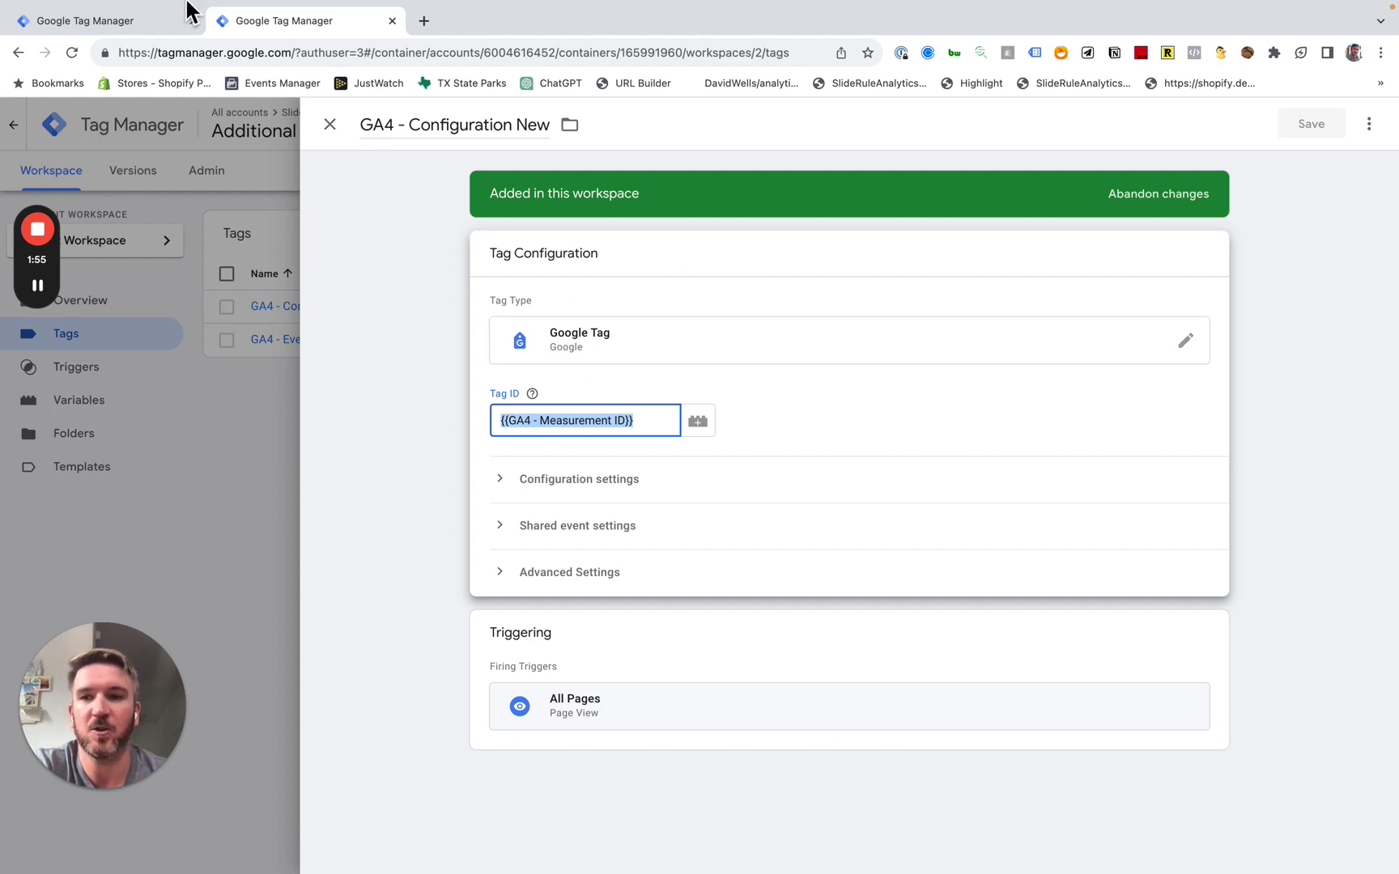
click(150, 19)
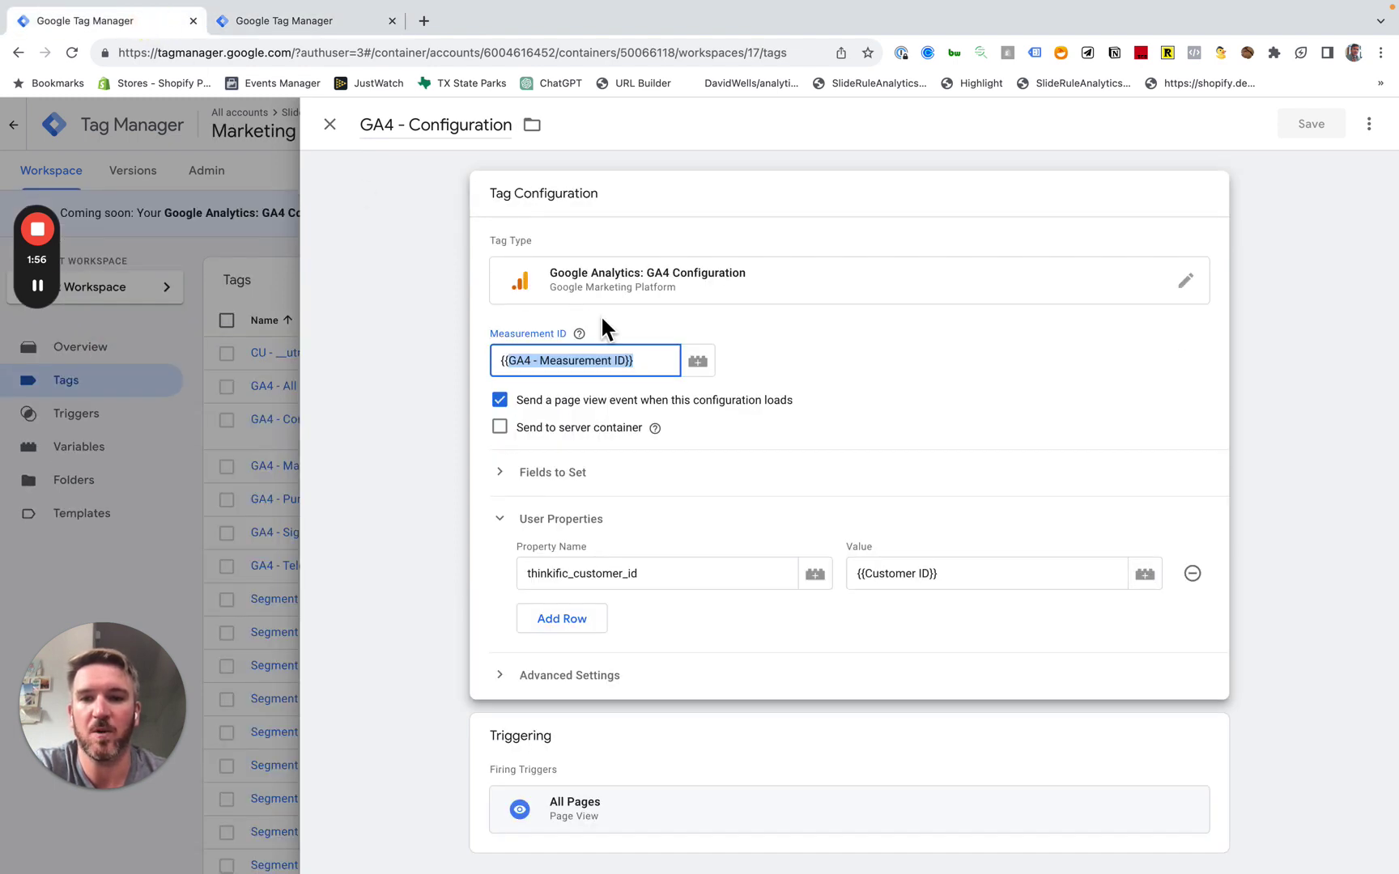
click(321, 28)
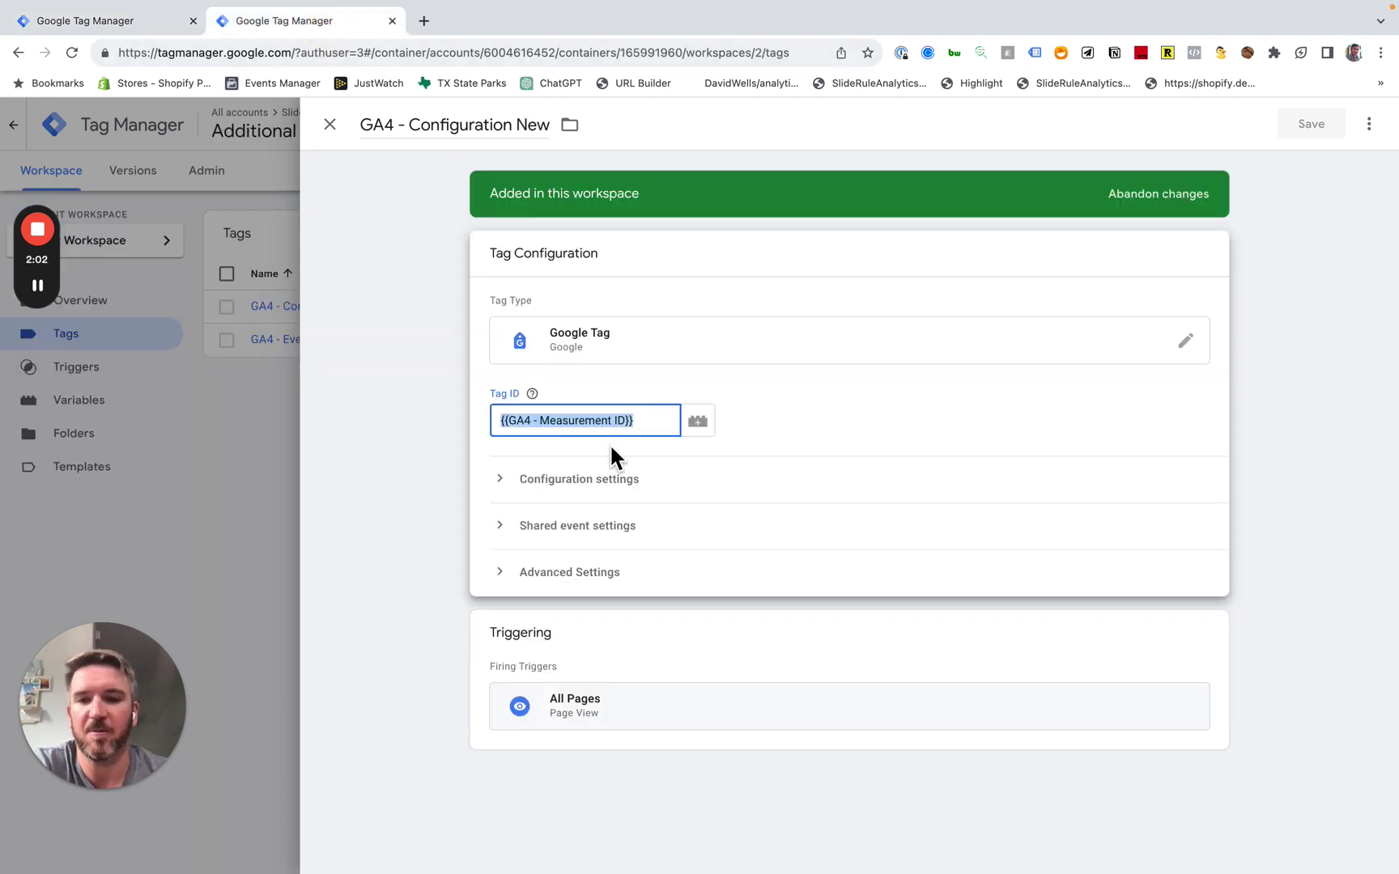
click(639, 422)
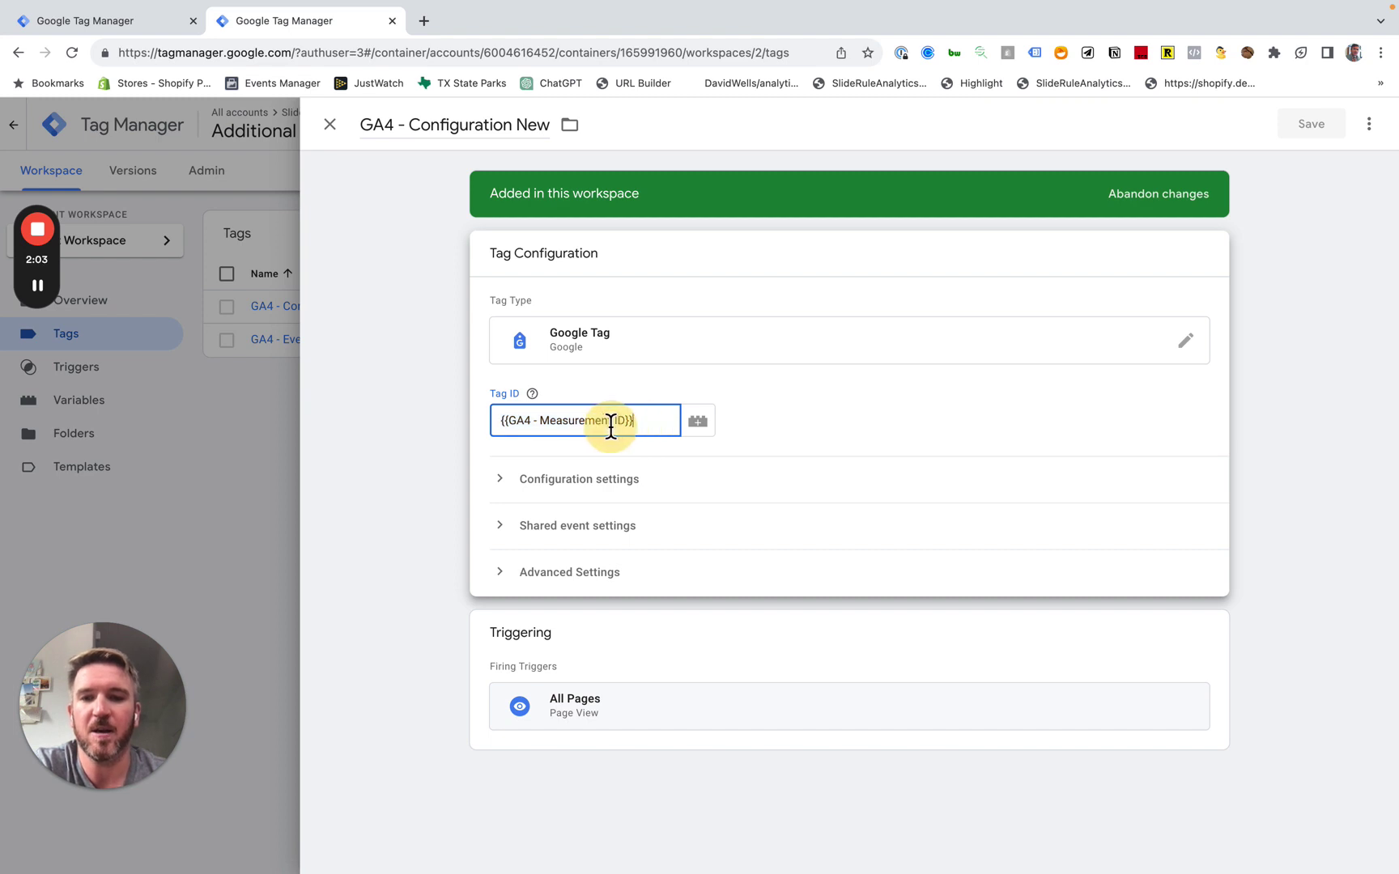
triple_click(611, 421)
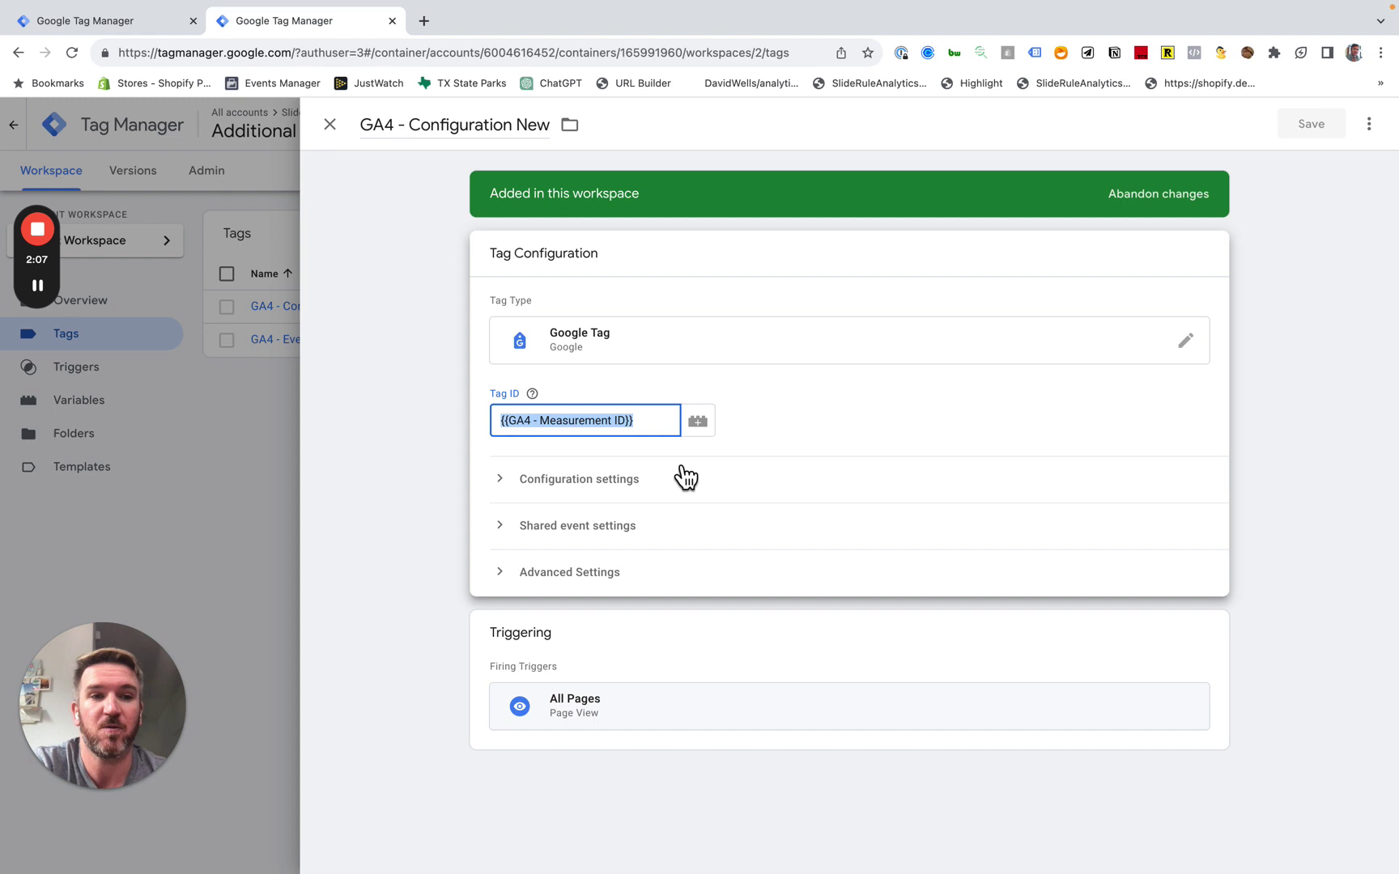
click(337, 133)
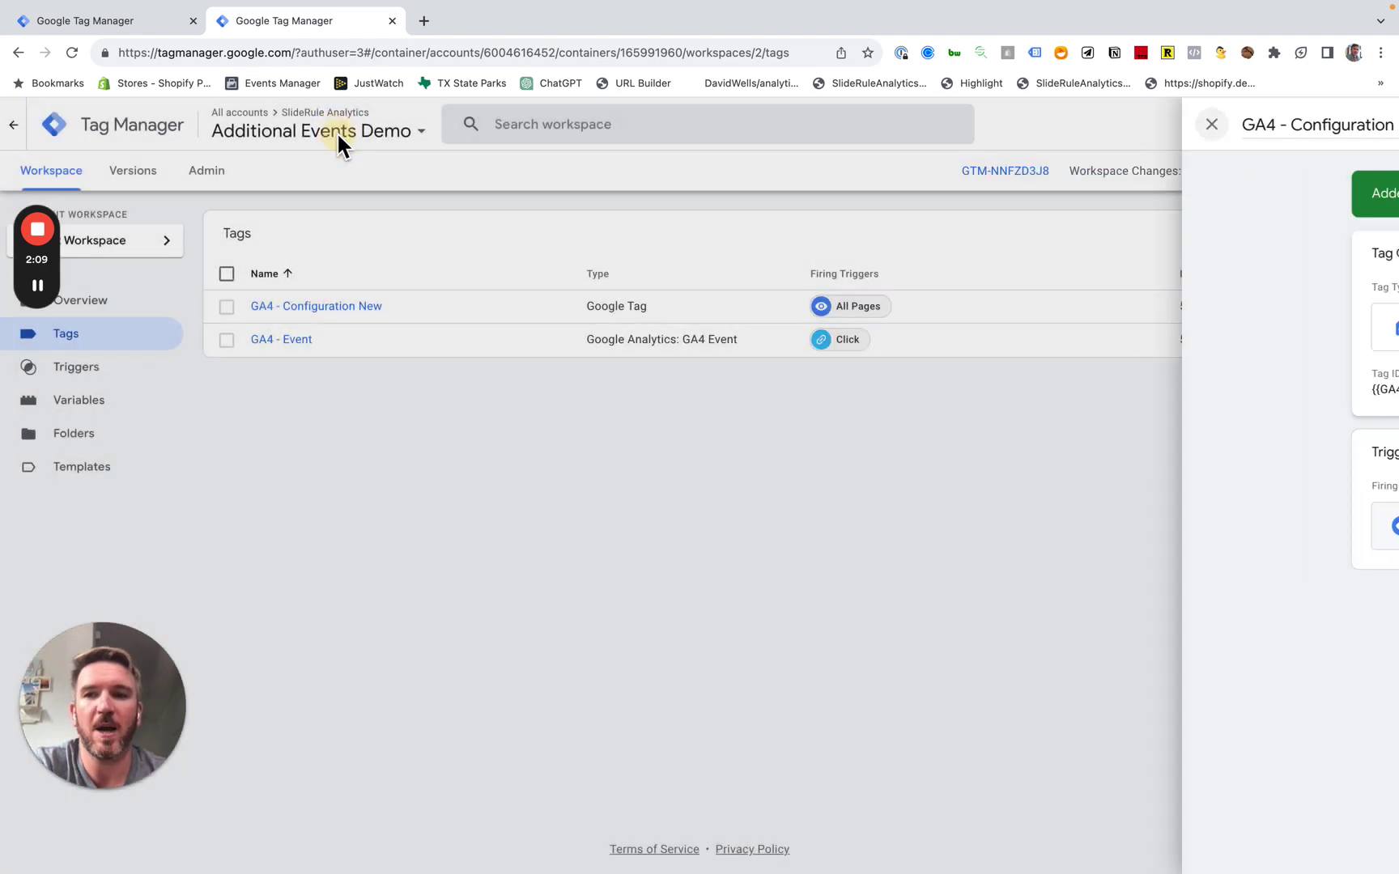
Step: Delete the GA4 - Configuration New tag
click(369, 307)
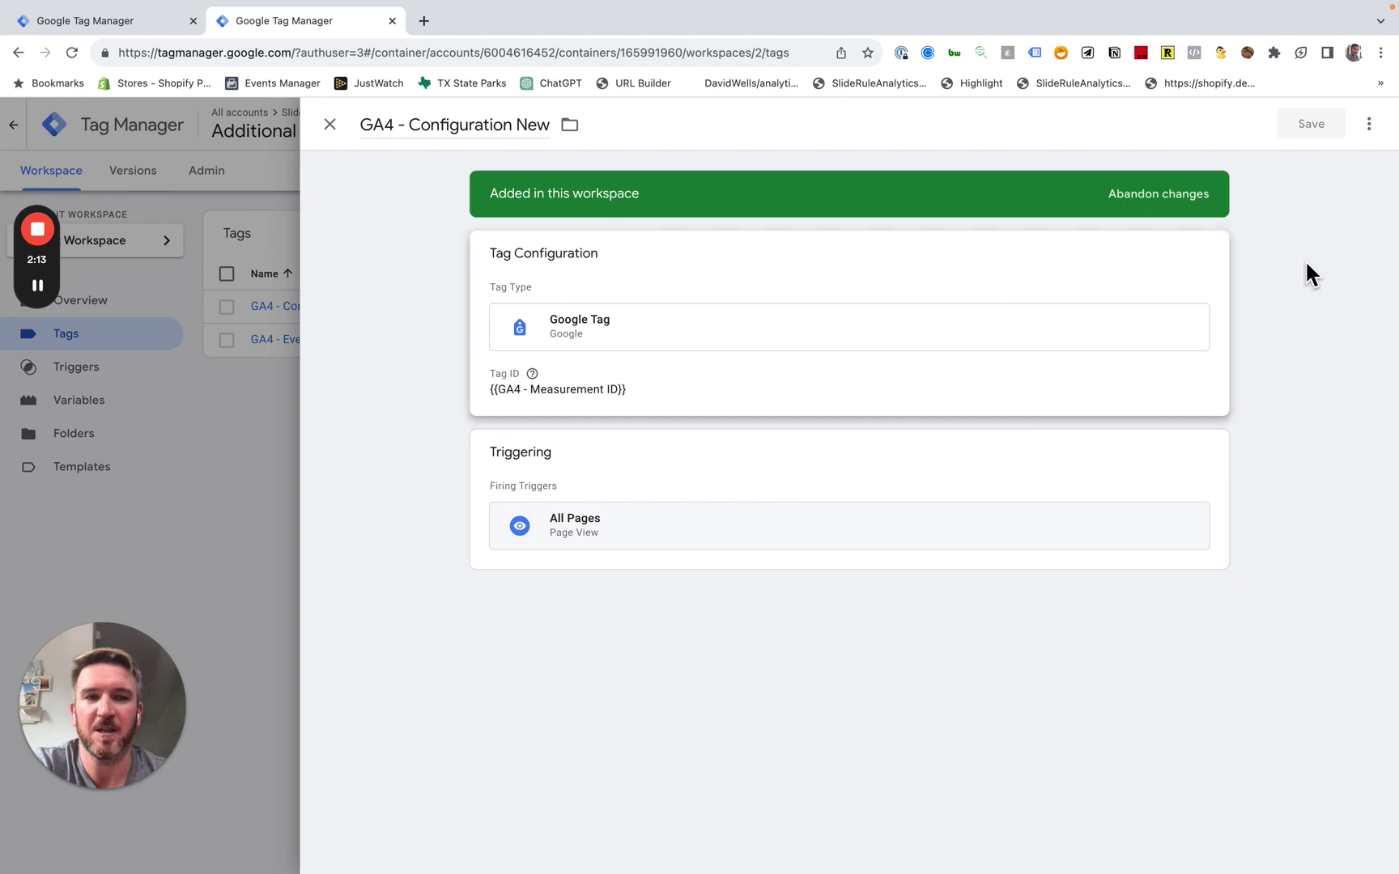
click(1369, 128)
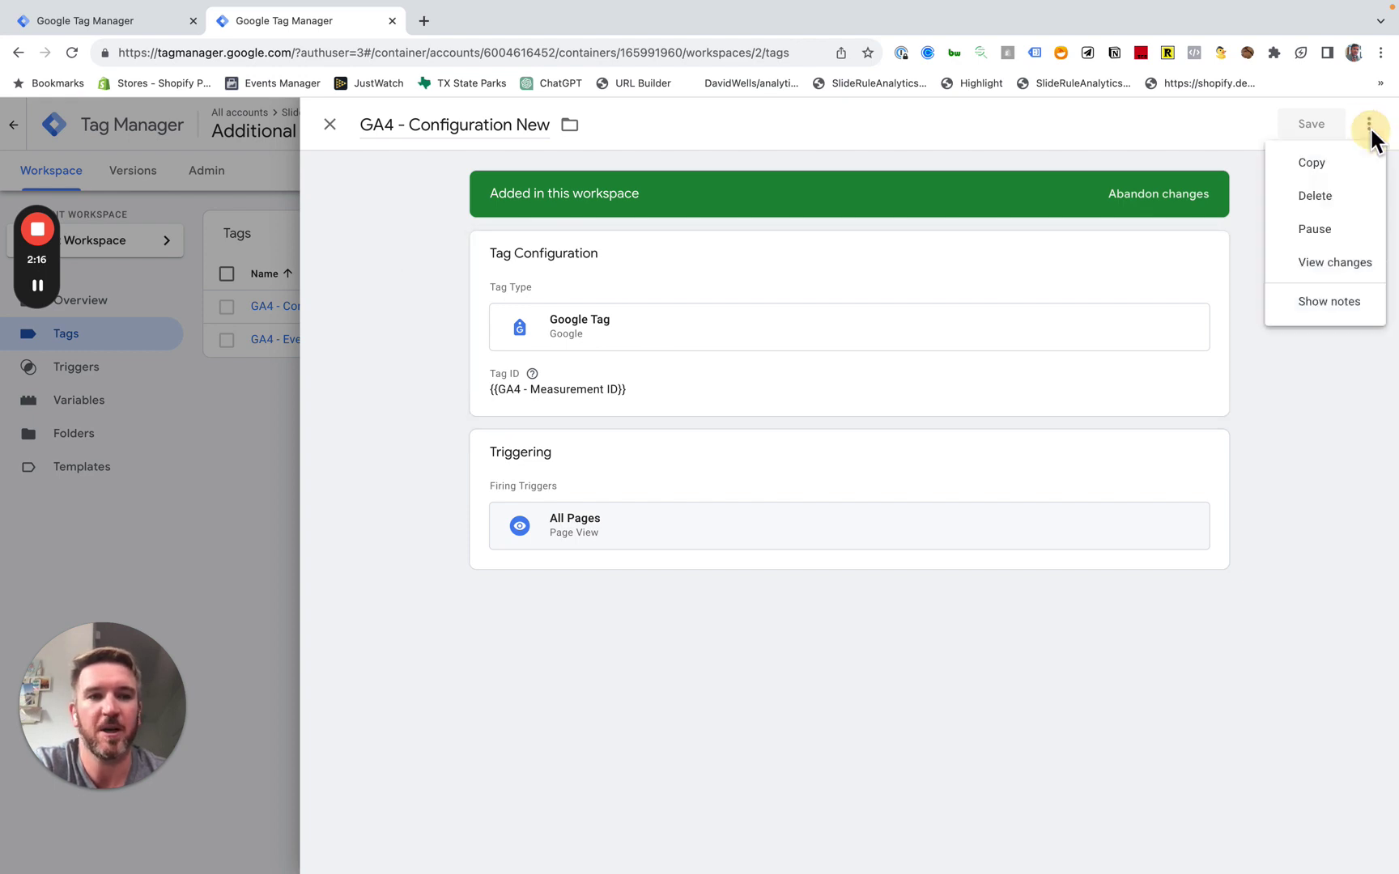
click(1331, 196)
click(865, 315)
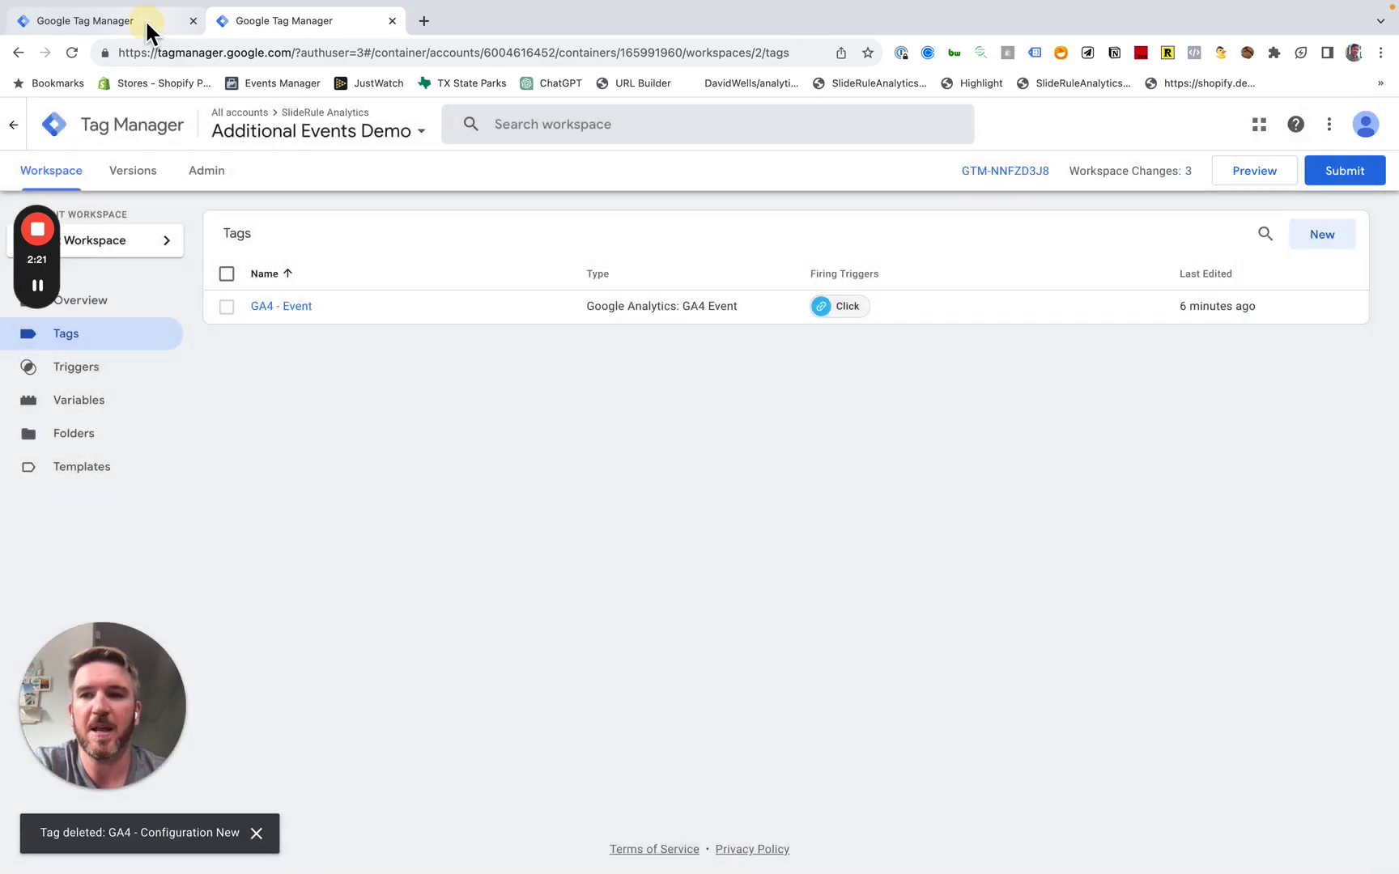
Step: Try deleting the Marketing container's GA4 - Configuration tag, raising the Tag Deletion Error
click(146, 19)
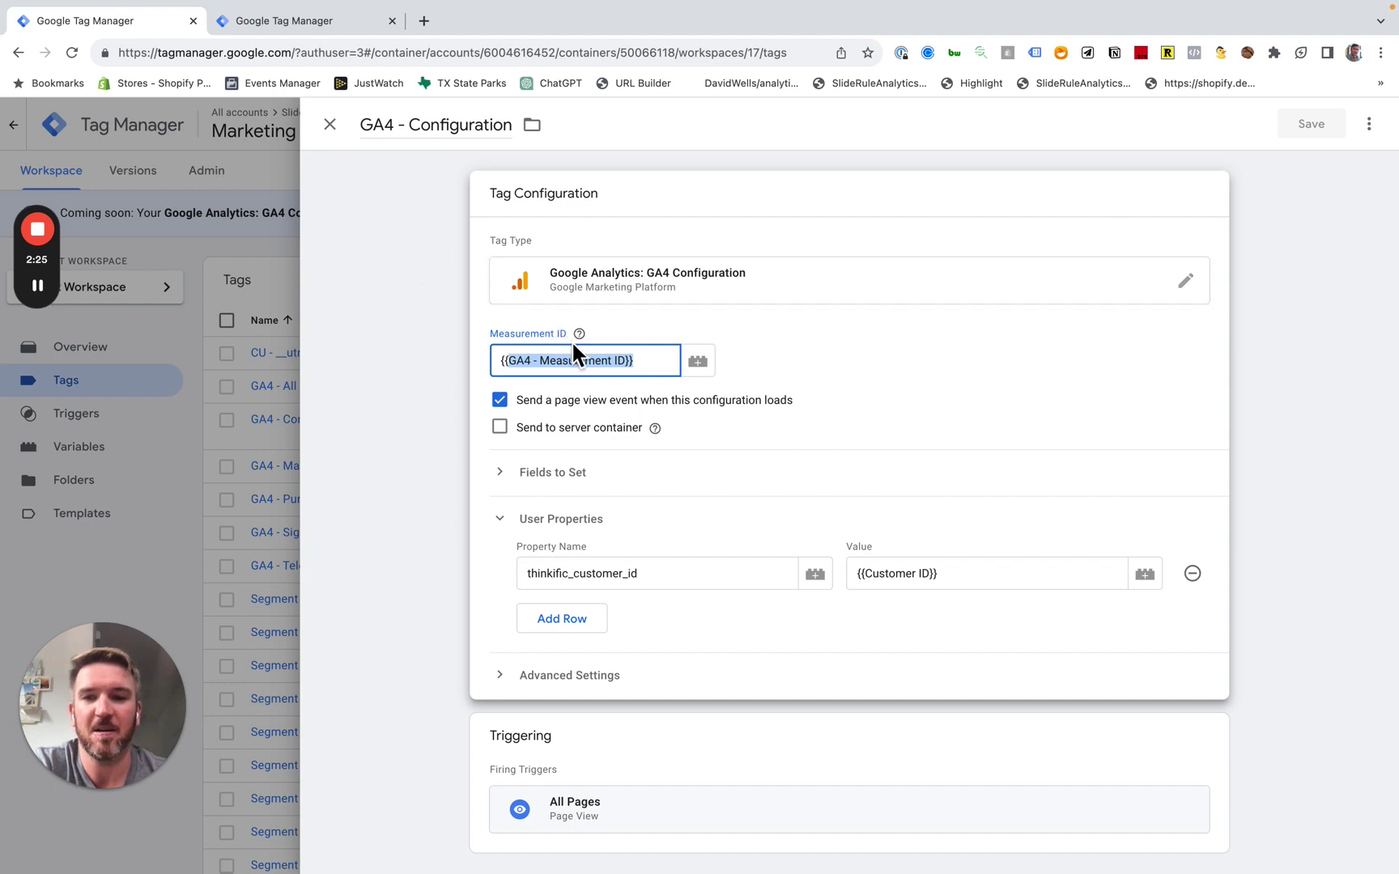
click(1375, 142)
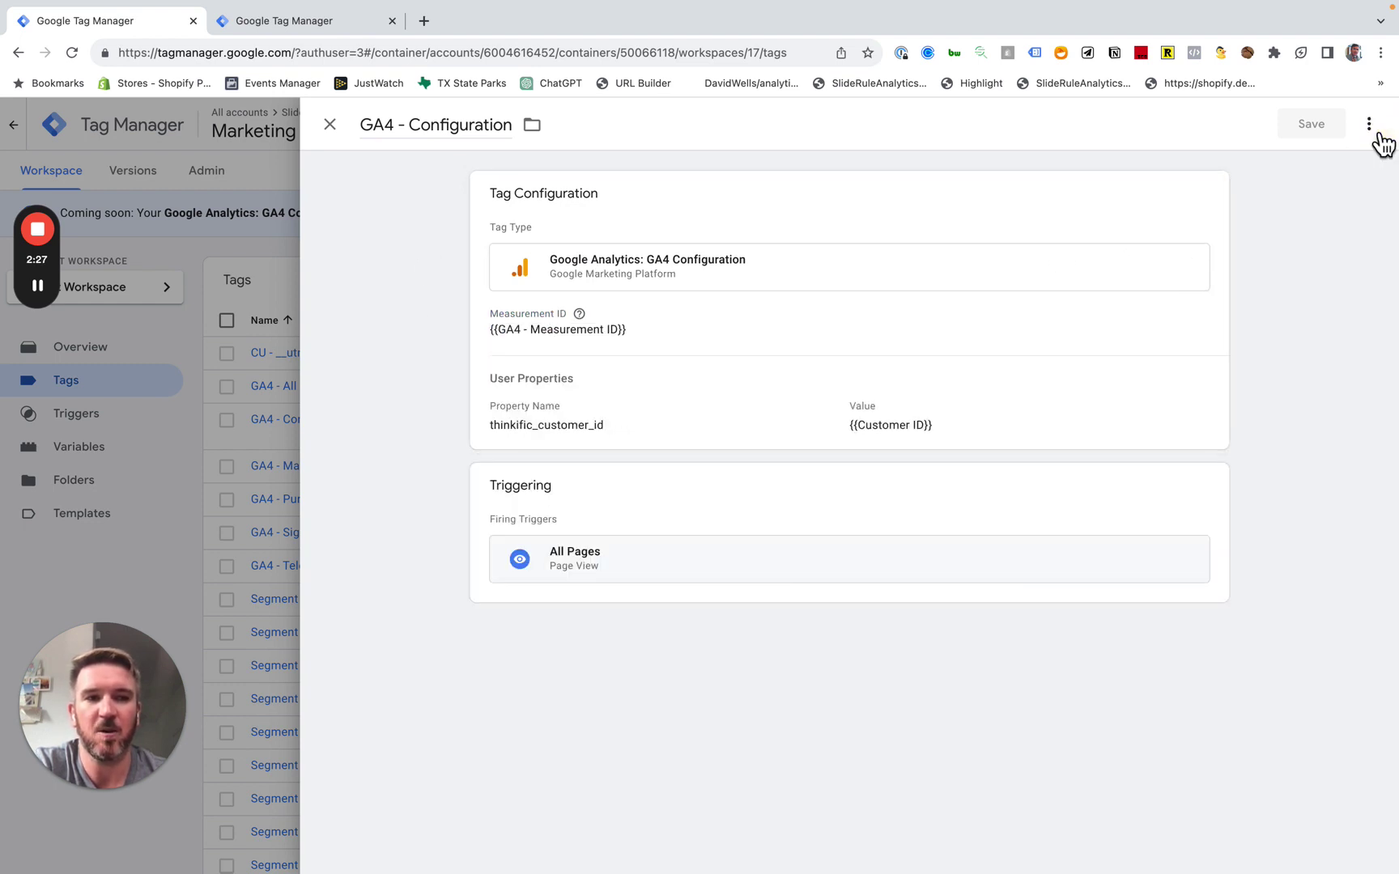
click(1369, 125)
click(1323, 196)
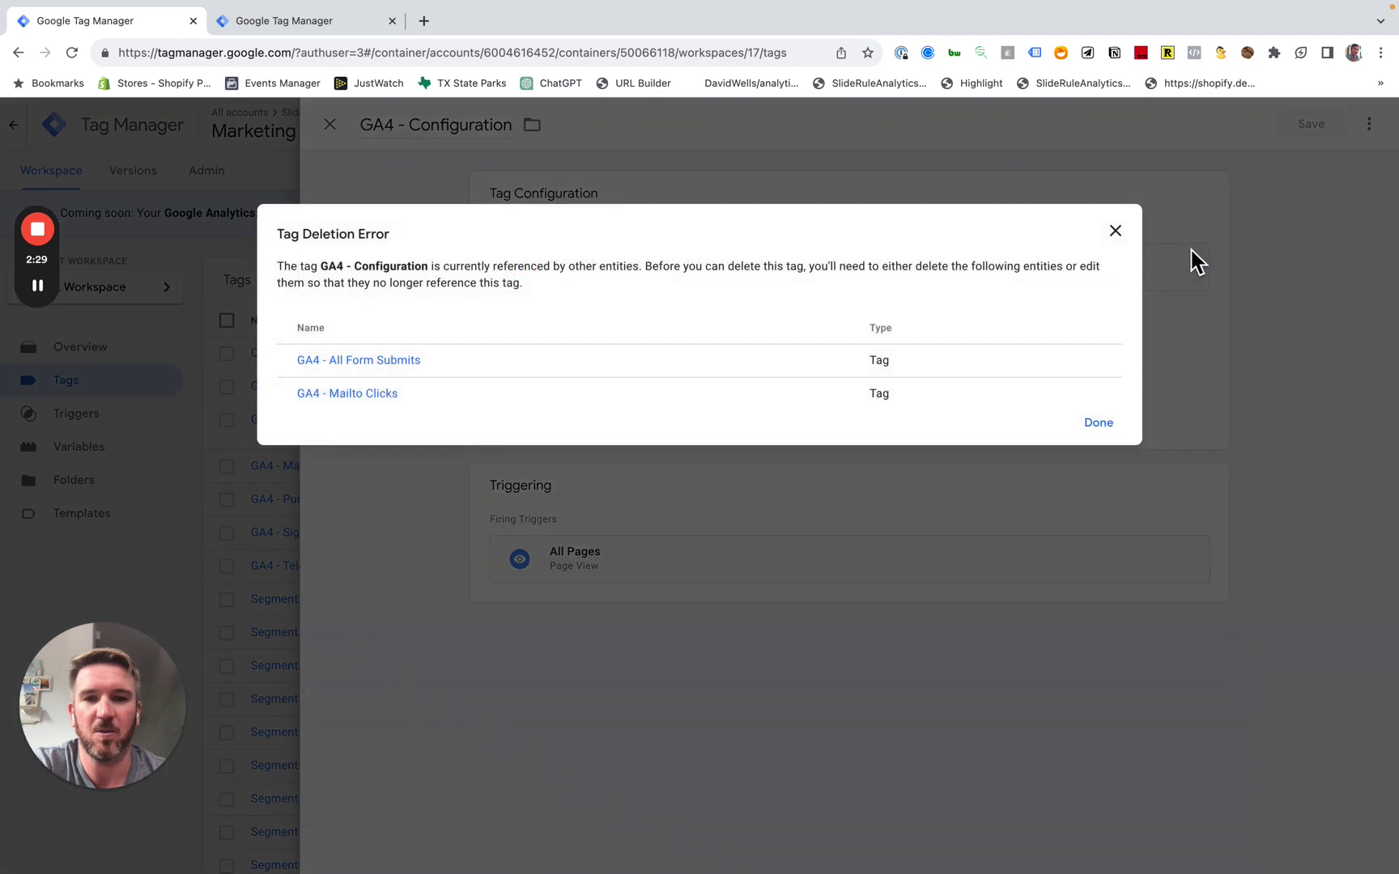
Step: In GA4 - Mailto Clicks, choose None - Manually Set ID and use {{GA4 - Measurement ID}} as Measurement ID
click(370, 394)
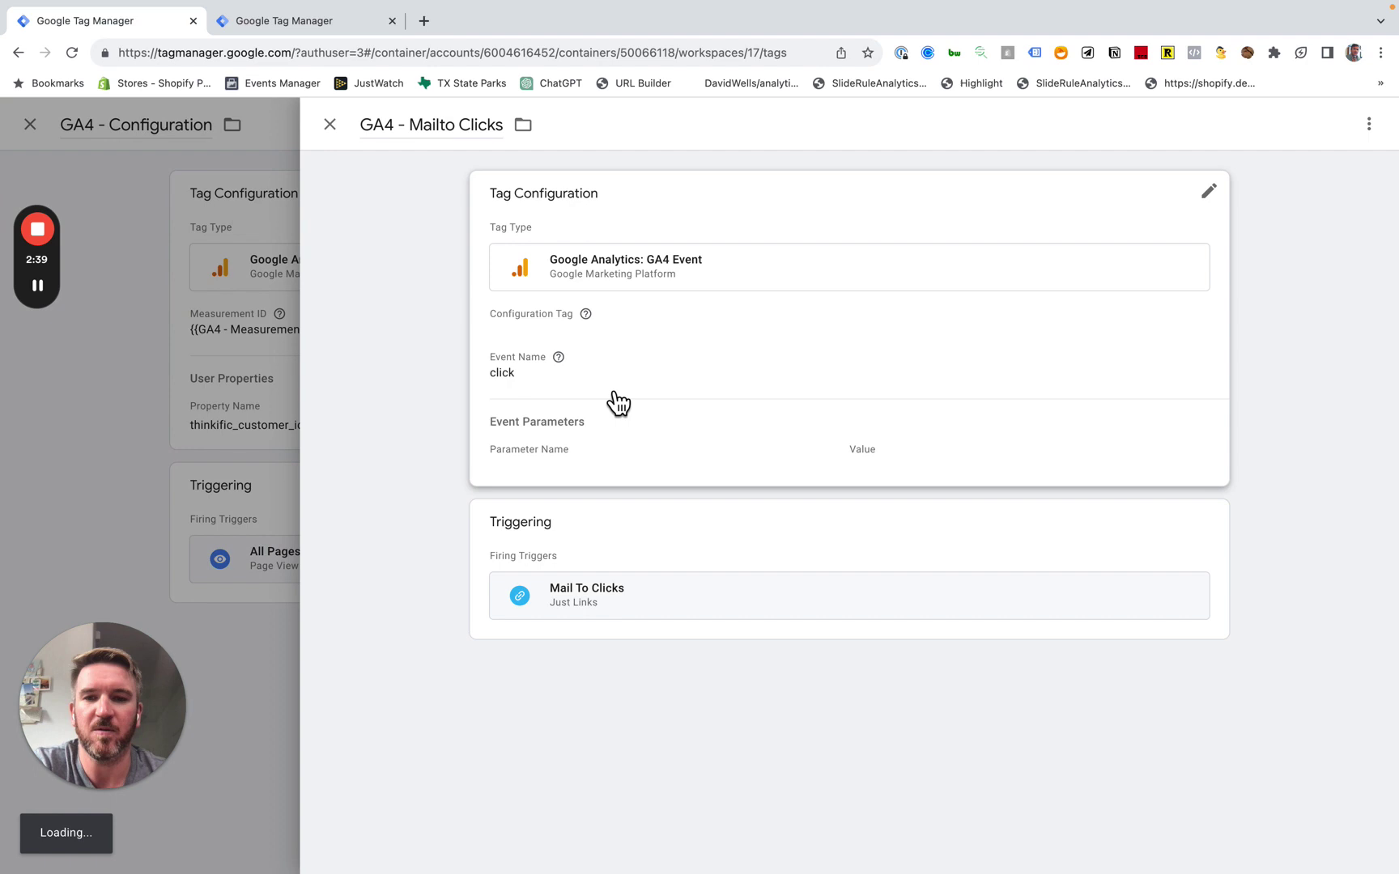
click(694, 362)
click(623, 371)
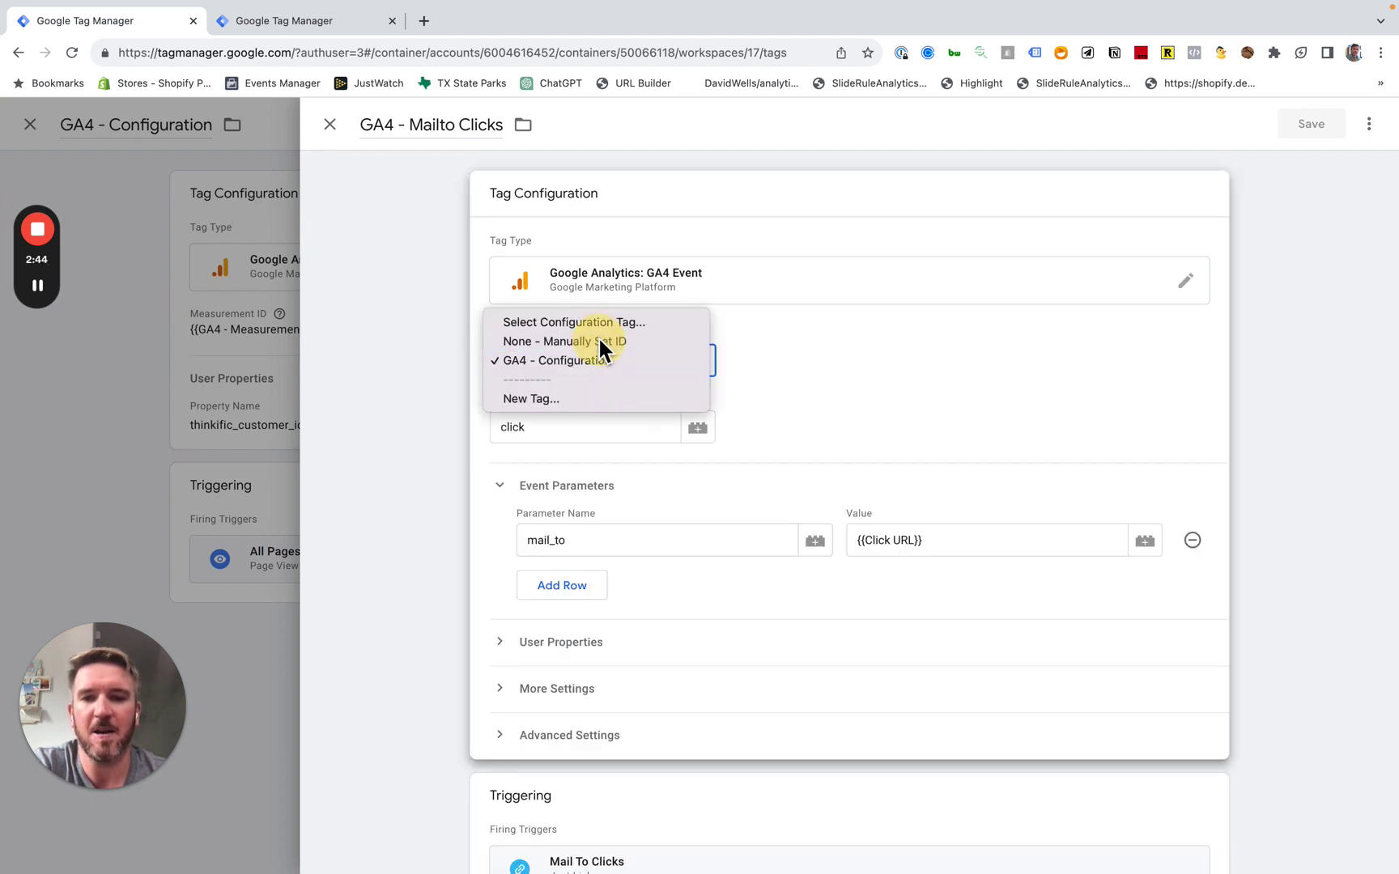
click(600, 340)
click(596, 424)
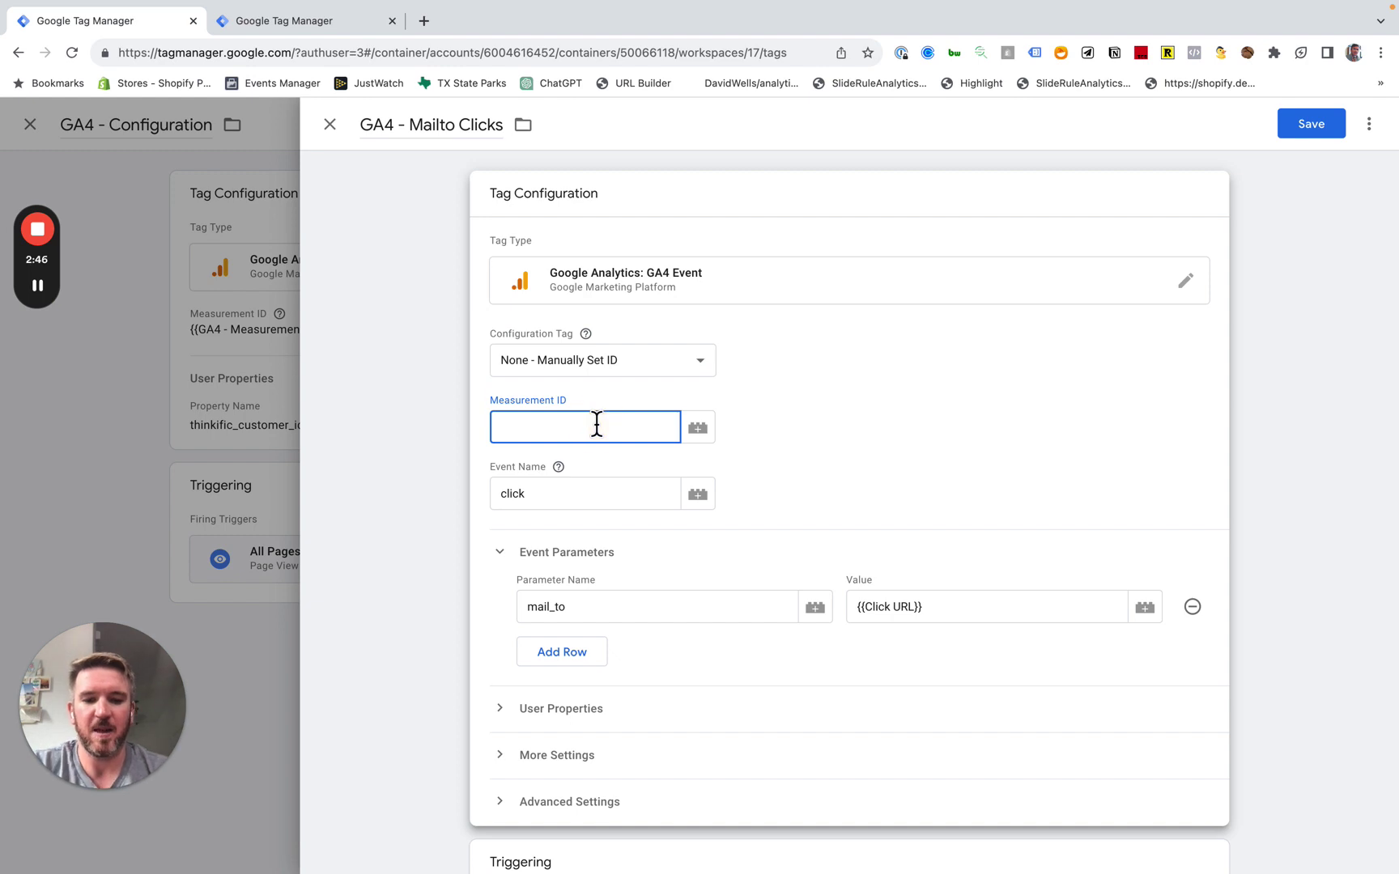
text({{Ga4)
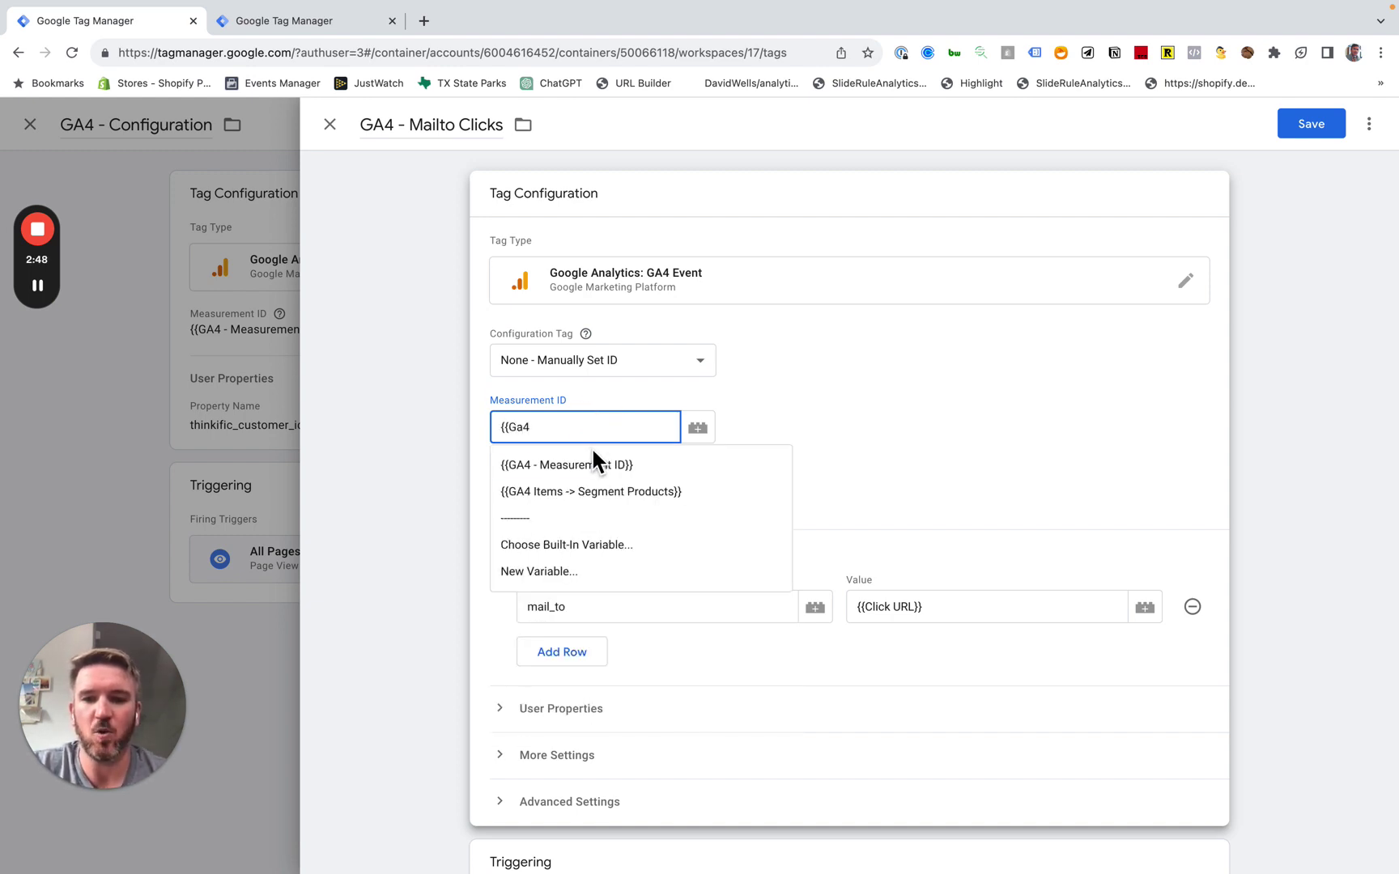
click(592, 460)
Step: Replace the Mailto Clicks Measurement ID with G-XXX
double_click(607, 429)
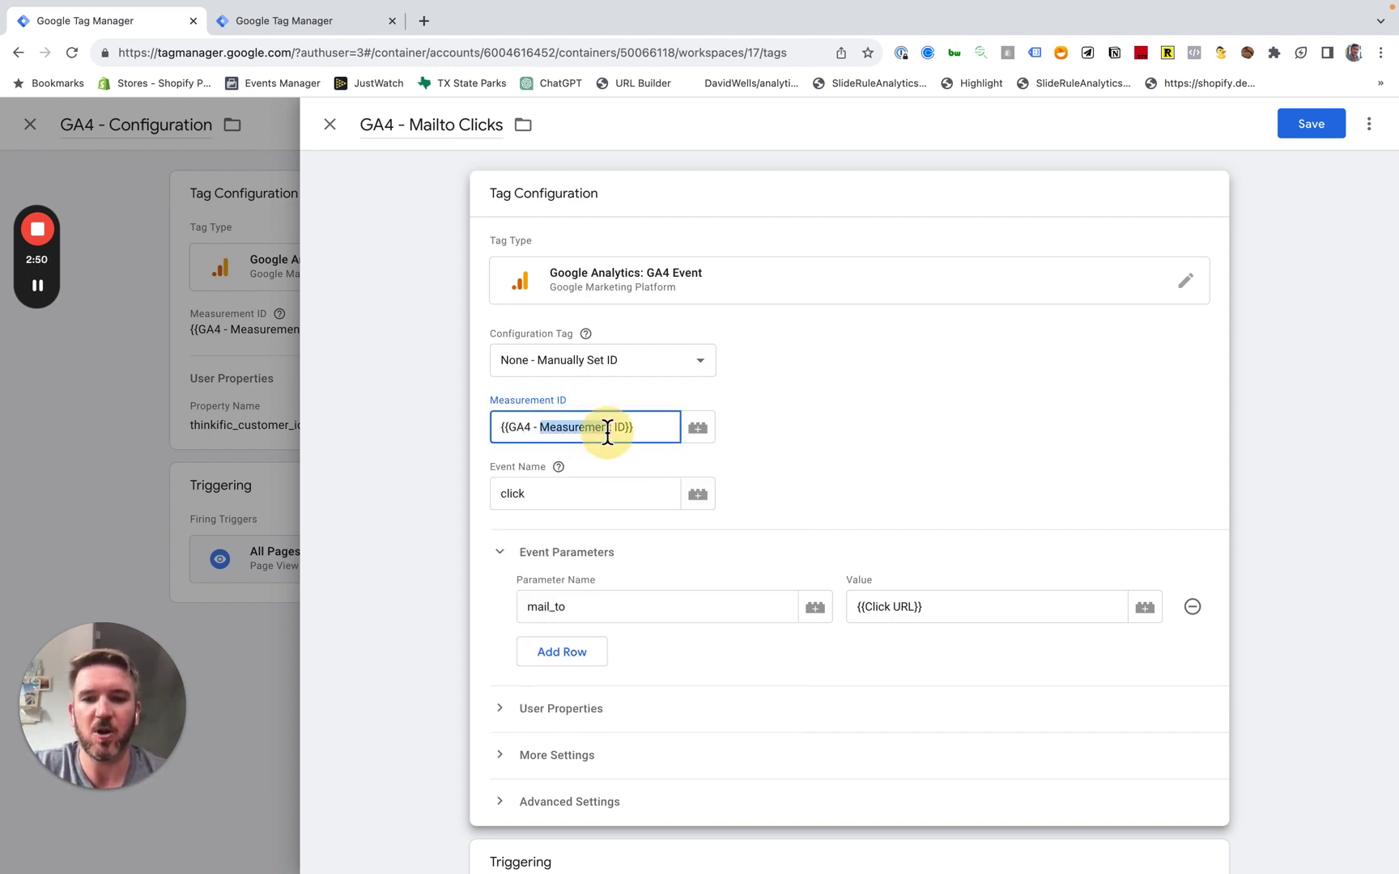
click(530, 429)
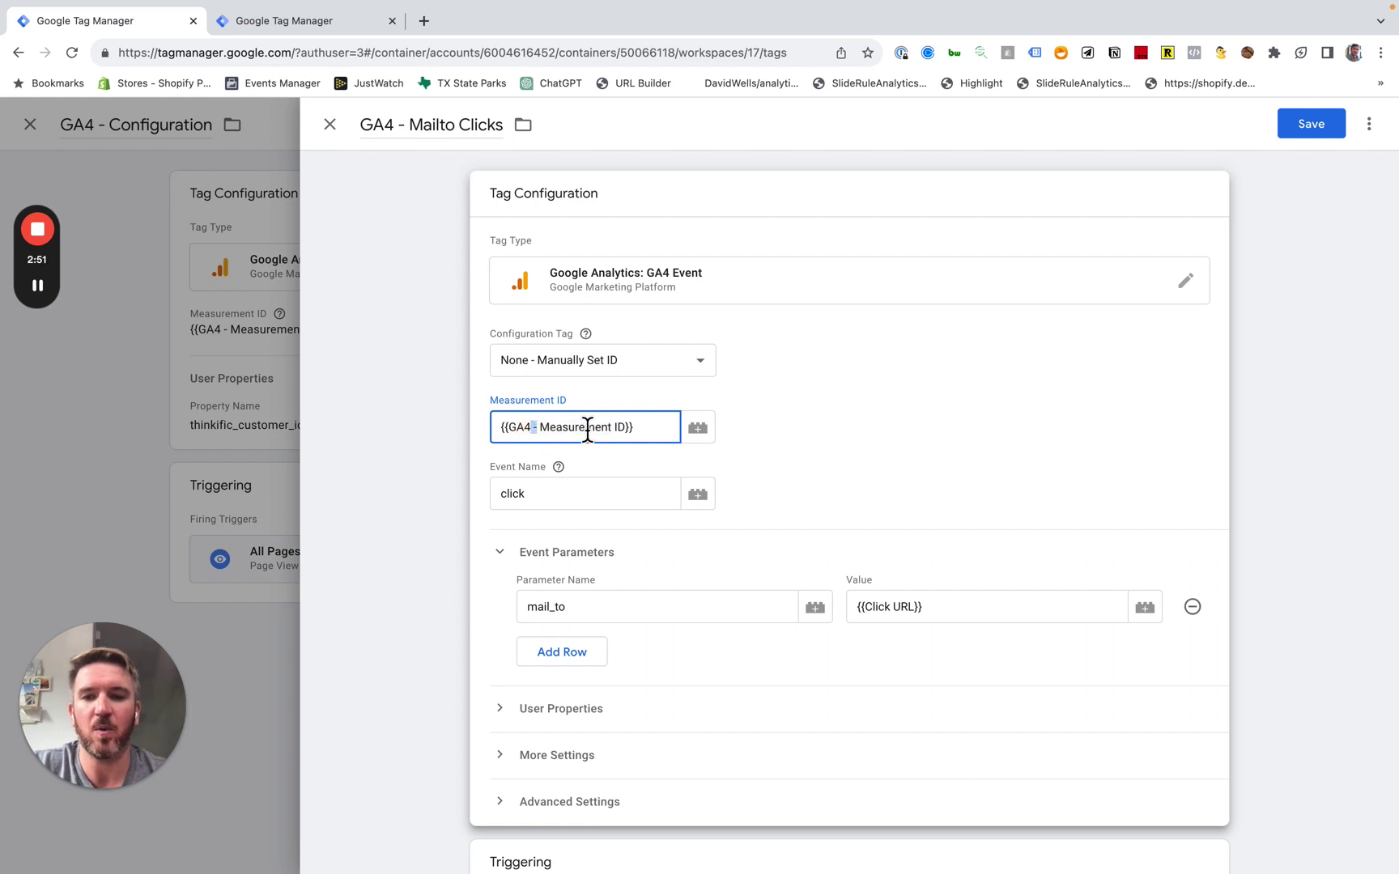
click(455, 416)
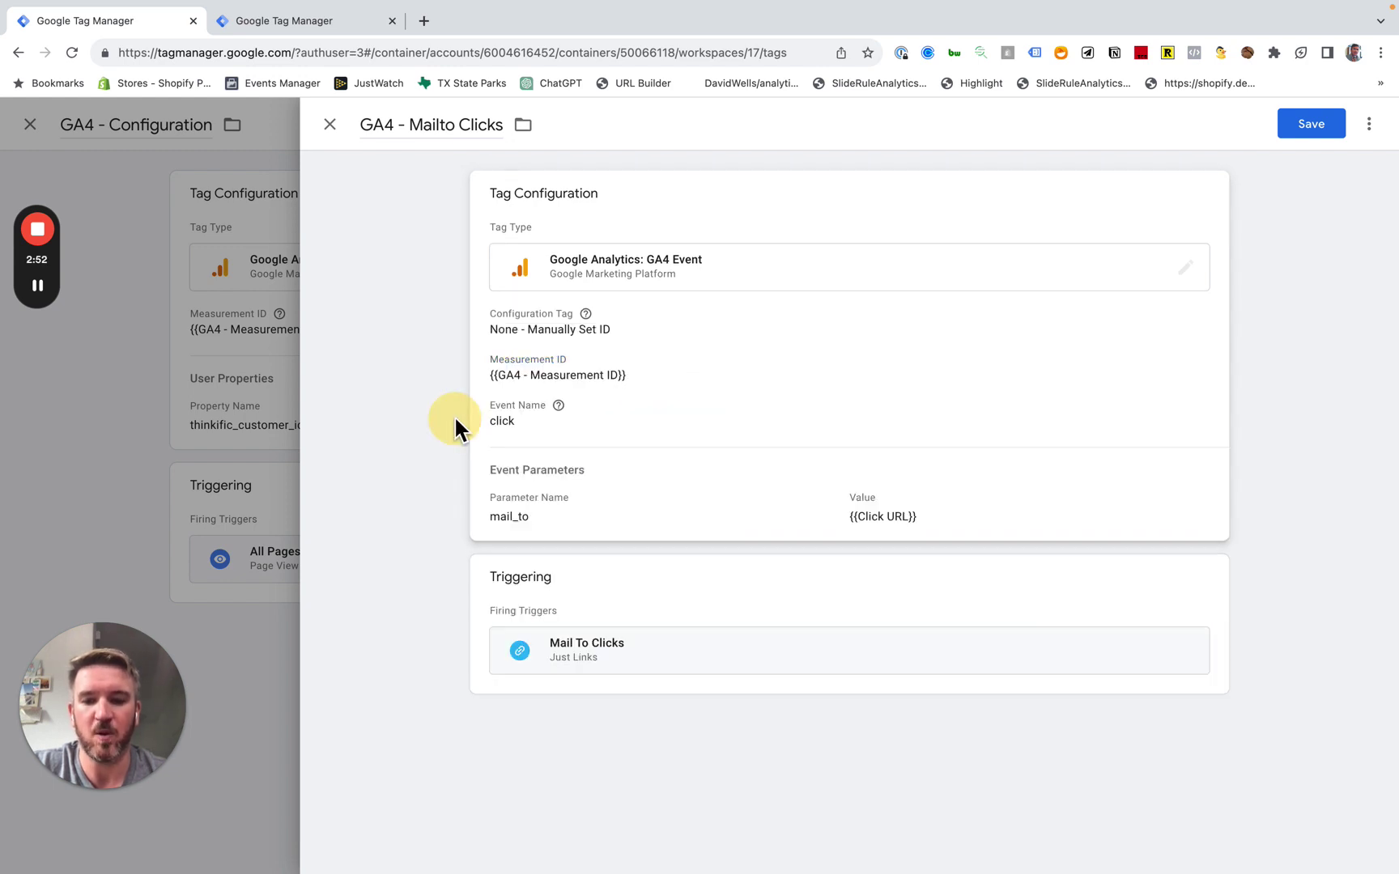
click(677, 427)
drag(671, 423, 500, 427)
text(G)
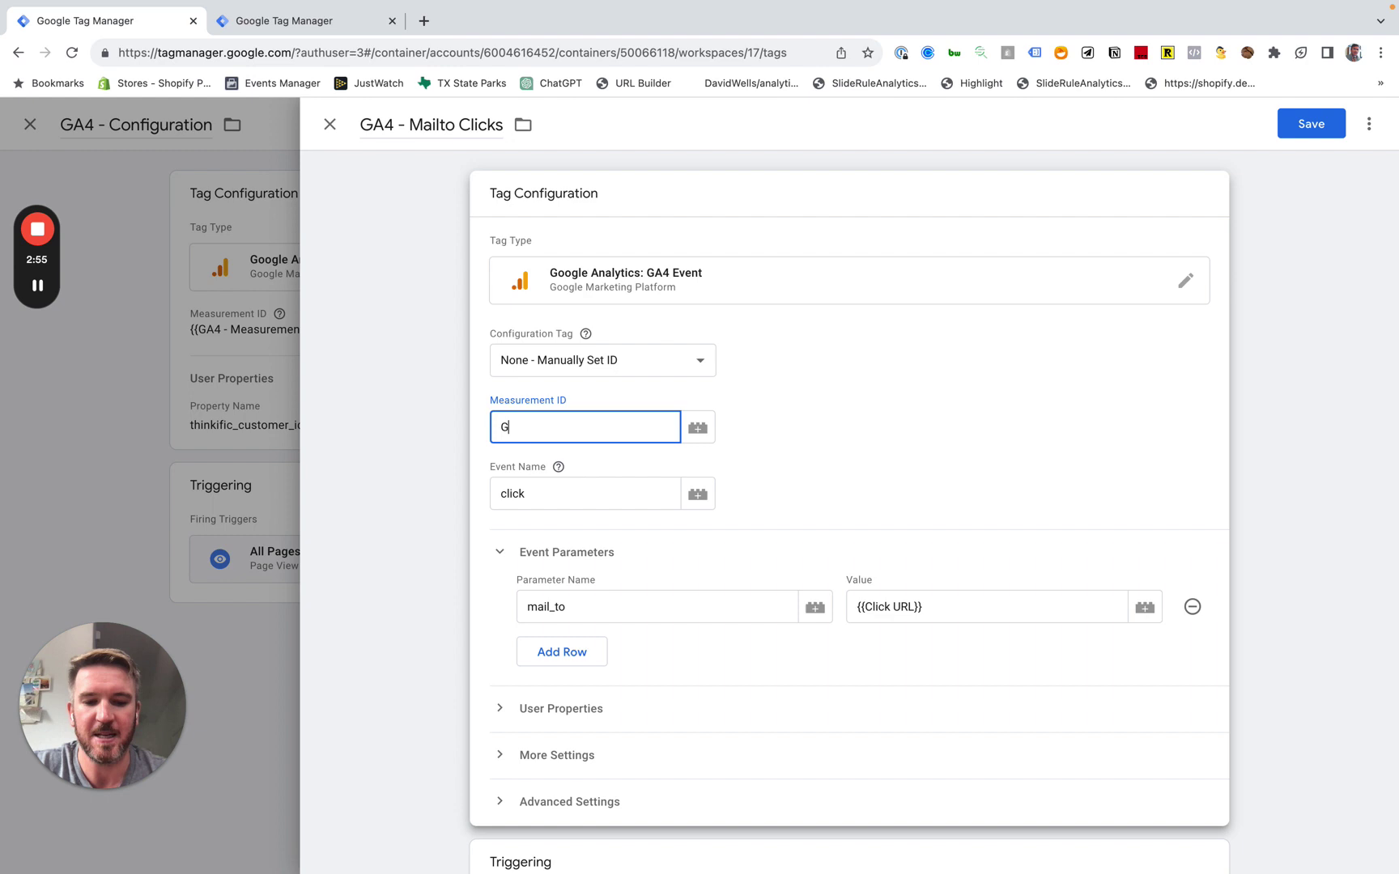
text(-XXX)
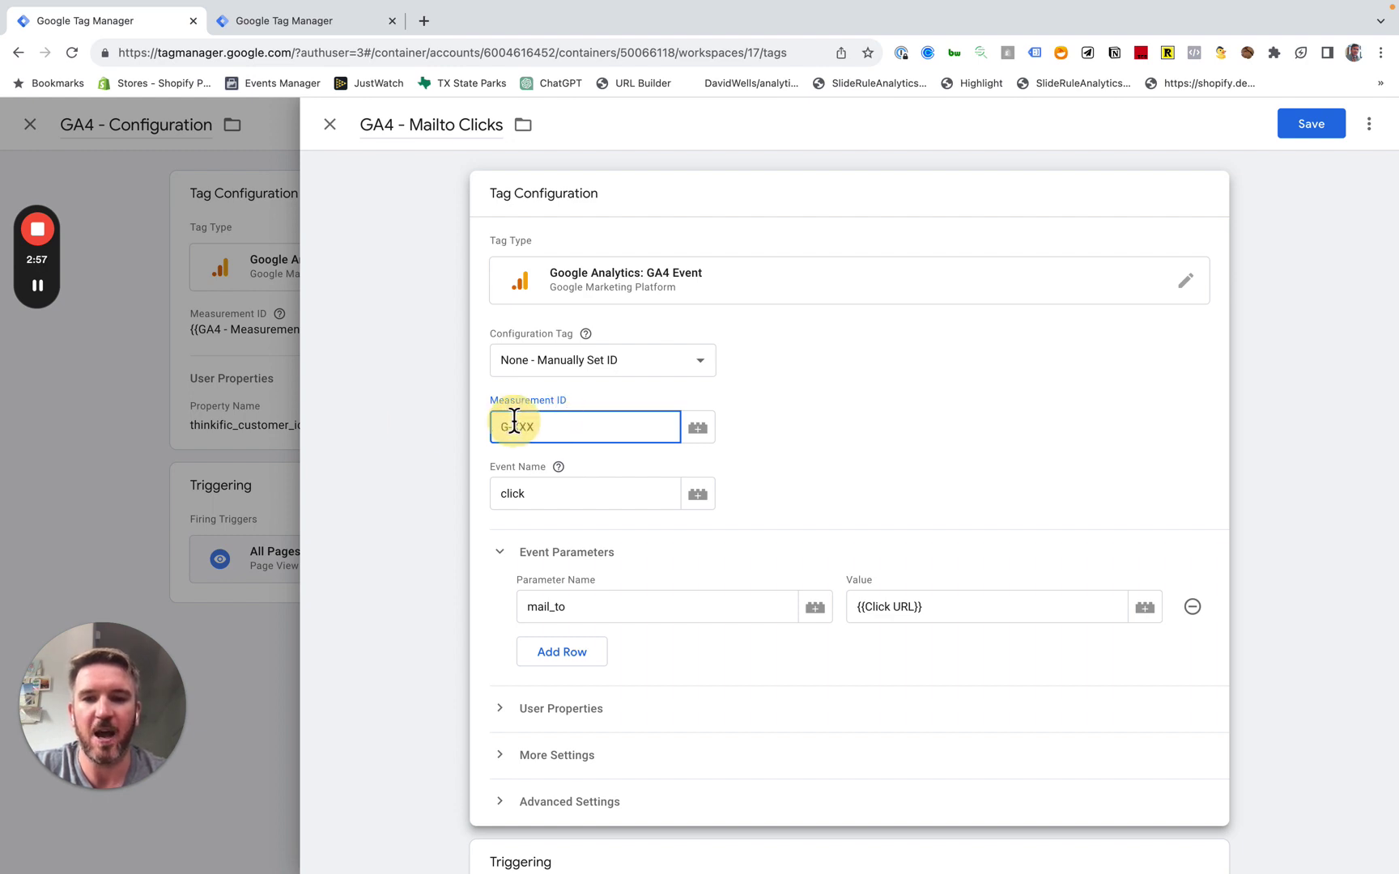
Step: Empty the Measurement ID field, then show the Additional Events Demo container's variables
click(416, 431)
click(486, 415)
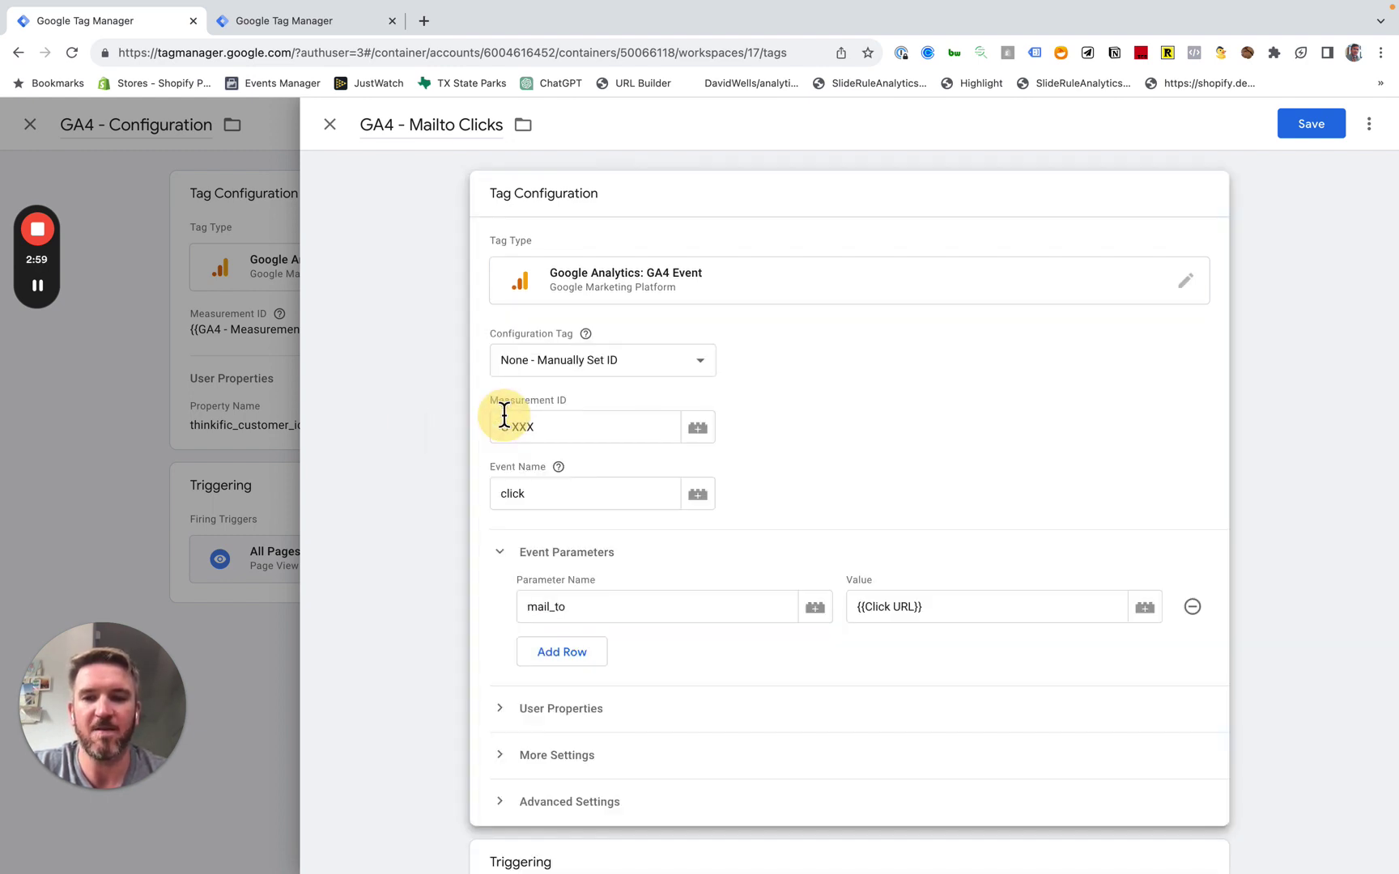
drag(555, 427, 486, 429)
key(BackSpace)
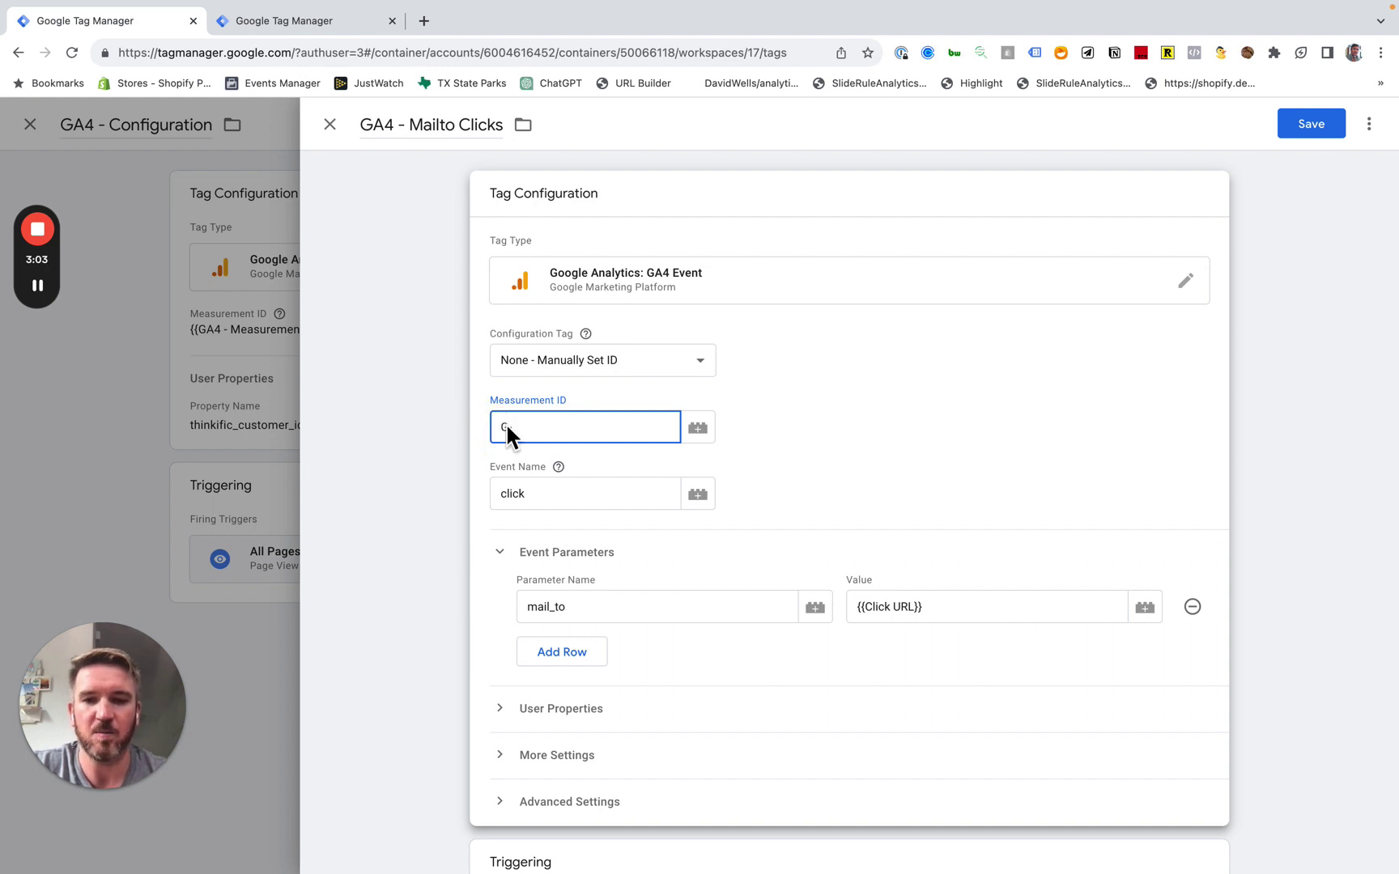
drag(546, 440, 481, 429)
key(BackSpace)
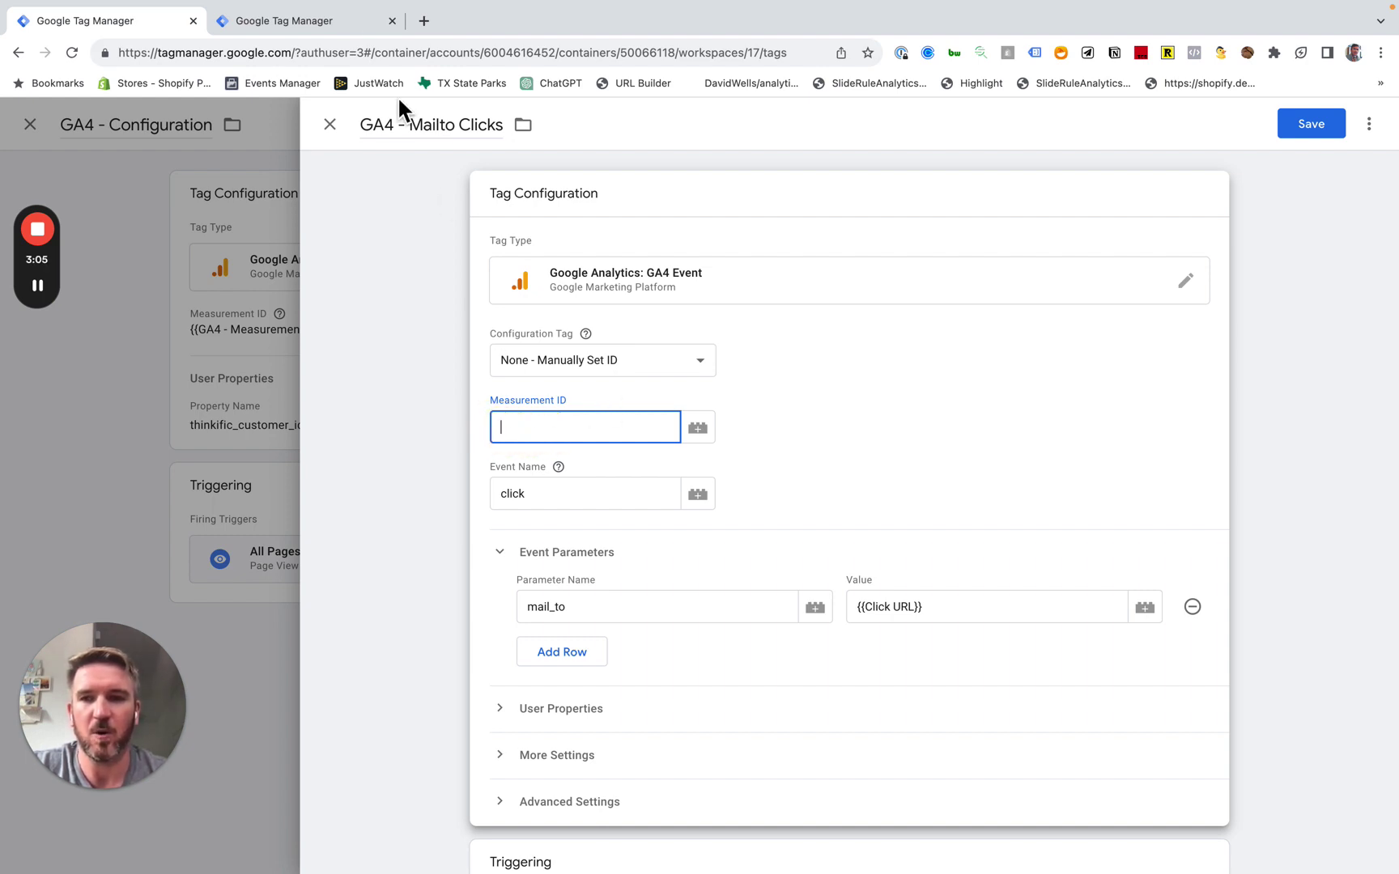
click(349, 20)
click(109, 405)
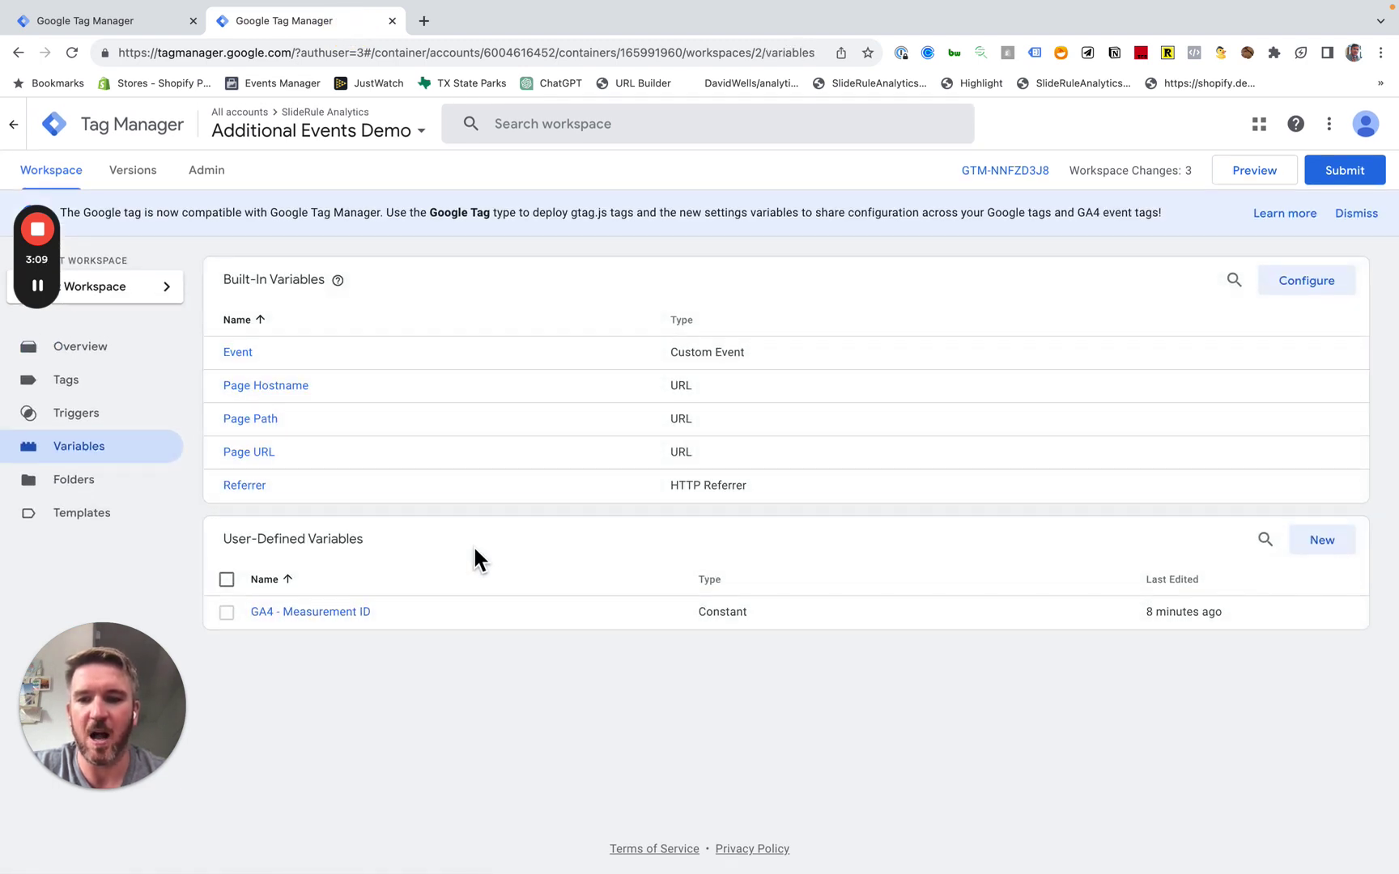
click(358, 617)
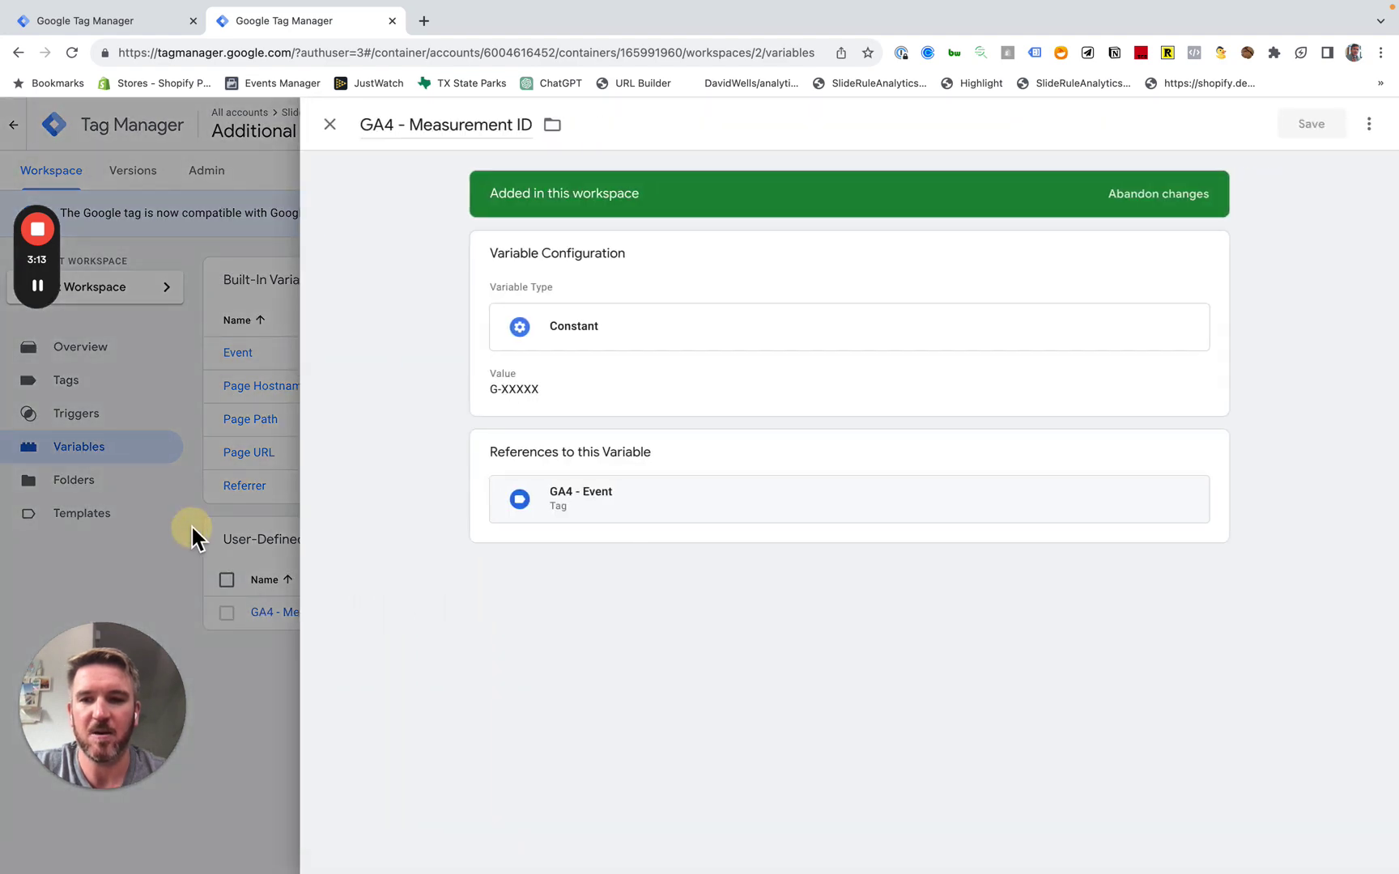
click(191, 524)
click(1322, 541)
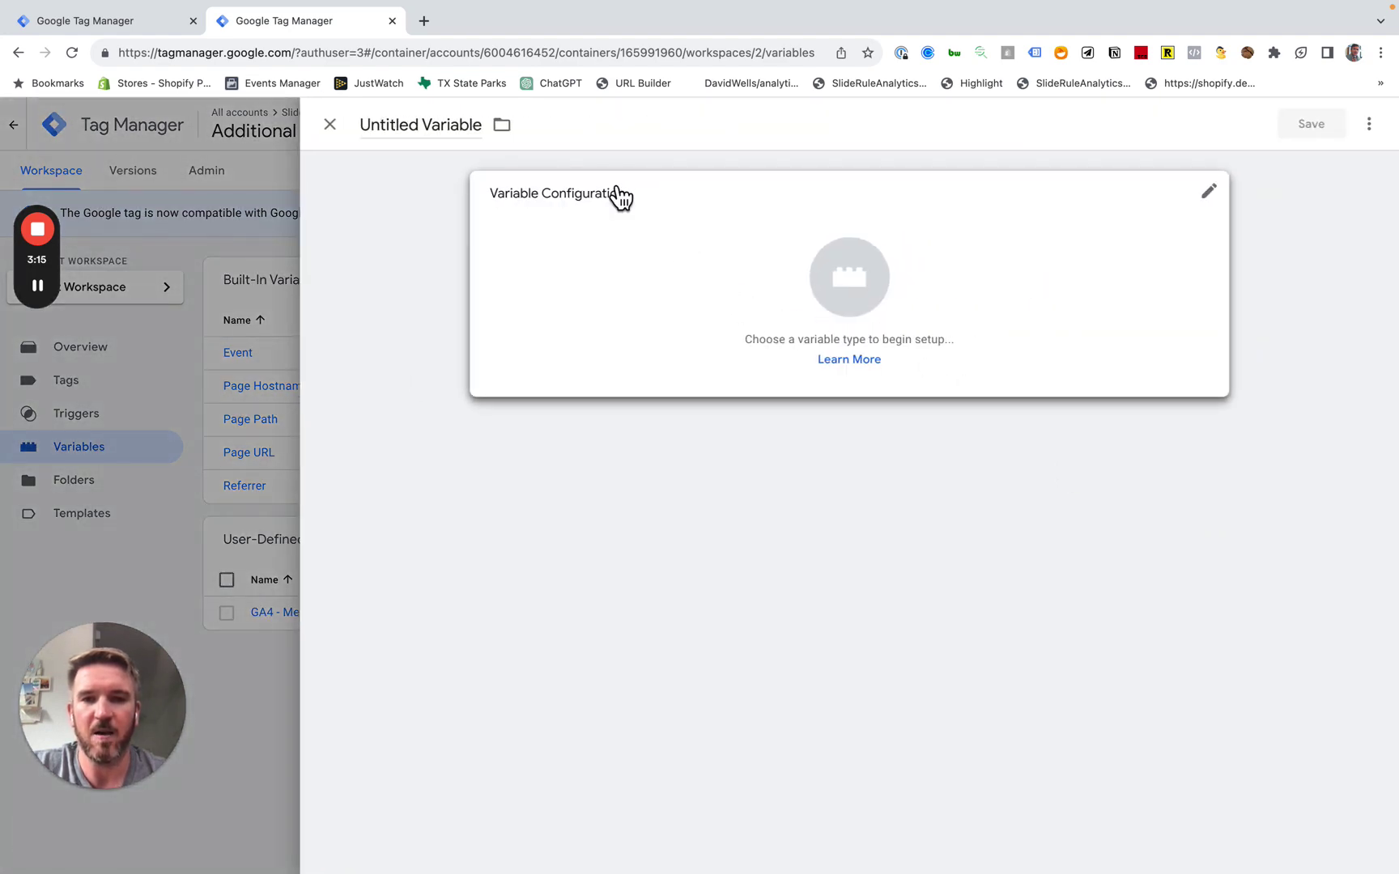
click(452, 130)
text(GA4 -Meas)
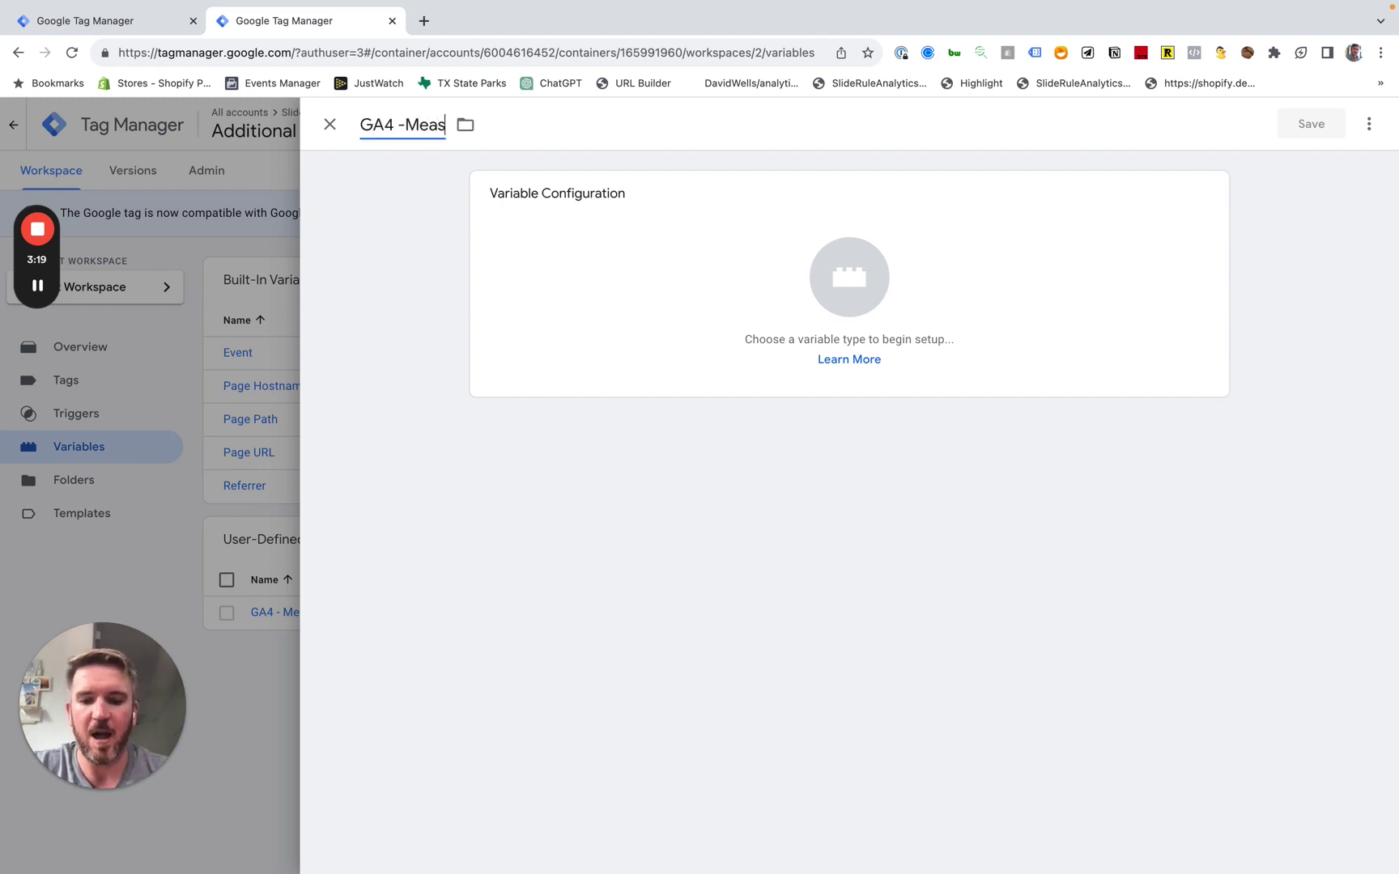
text(ru)
key(BackSpace)
key(BackSpace)
text(ur)
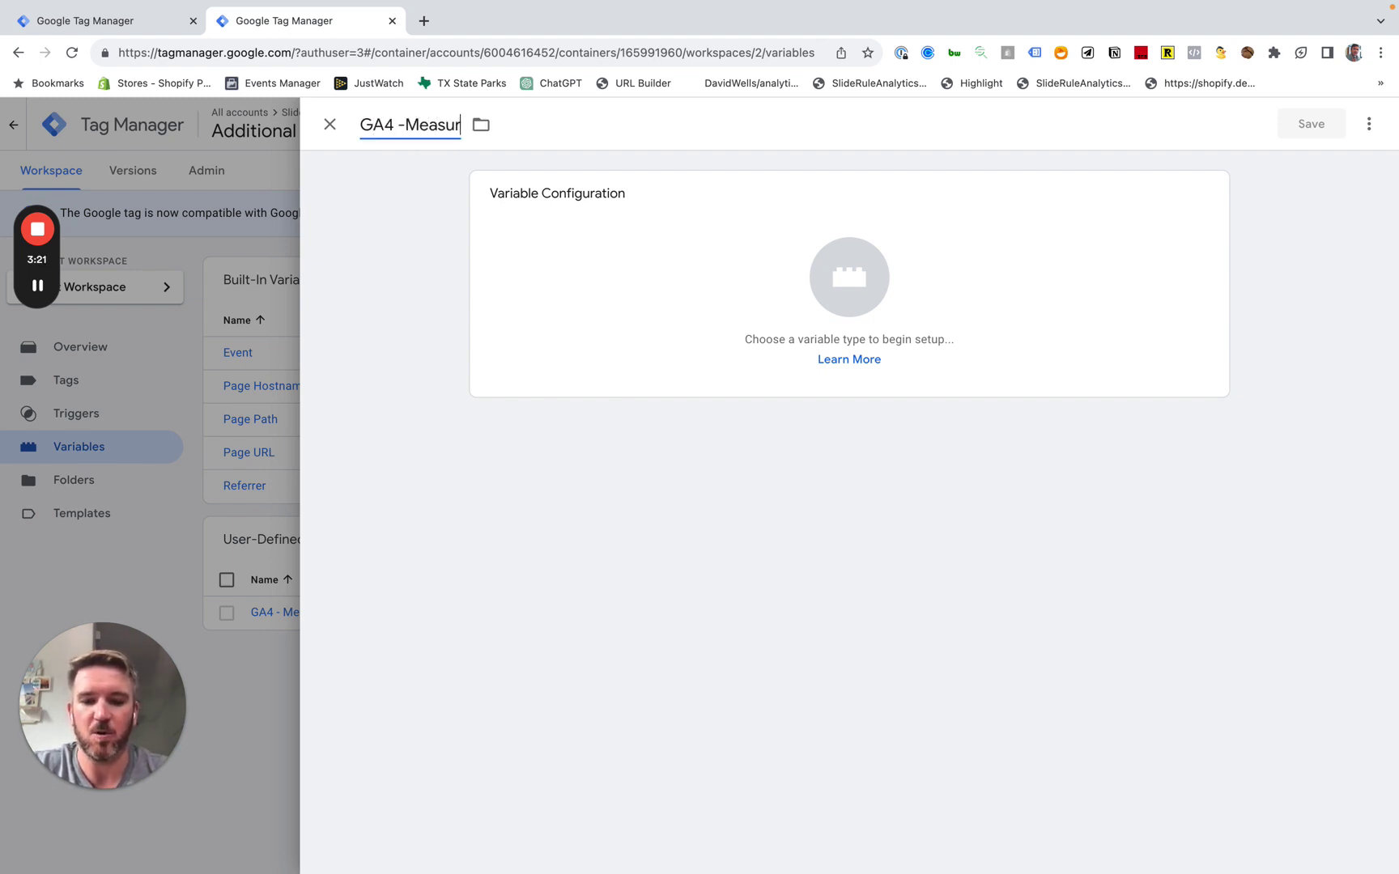
text(ement ID)
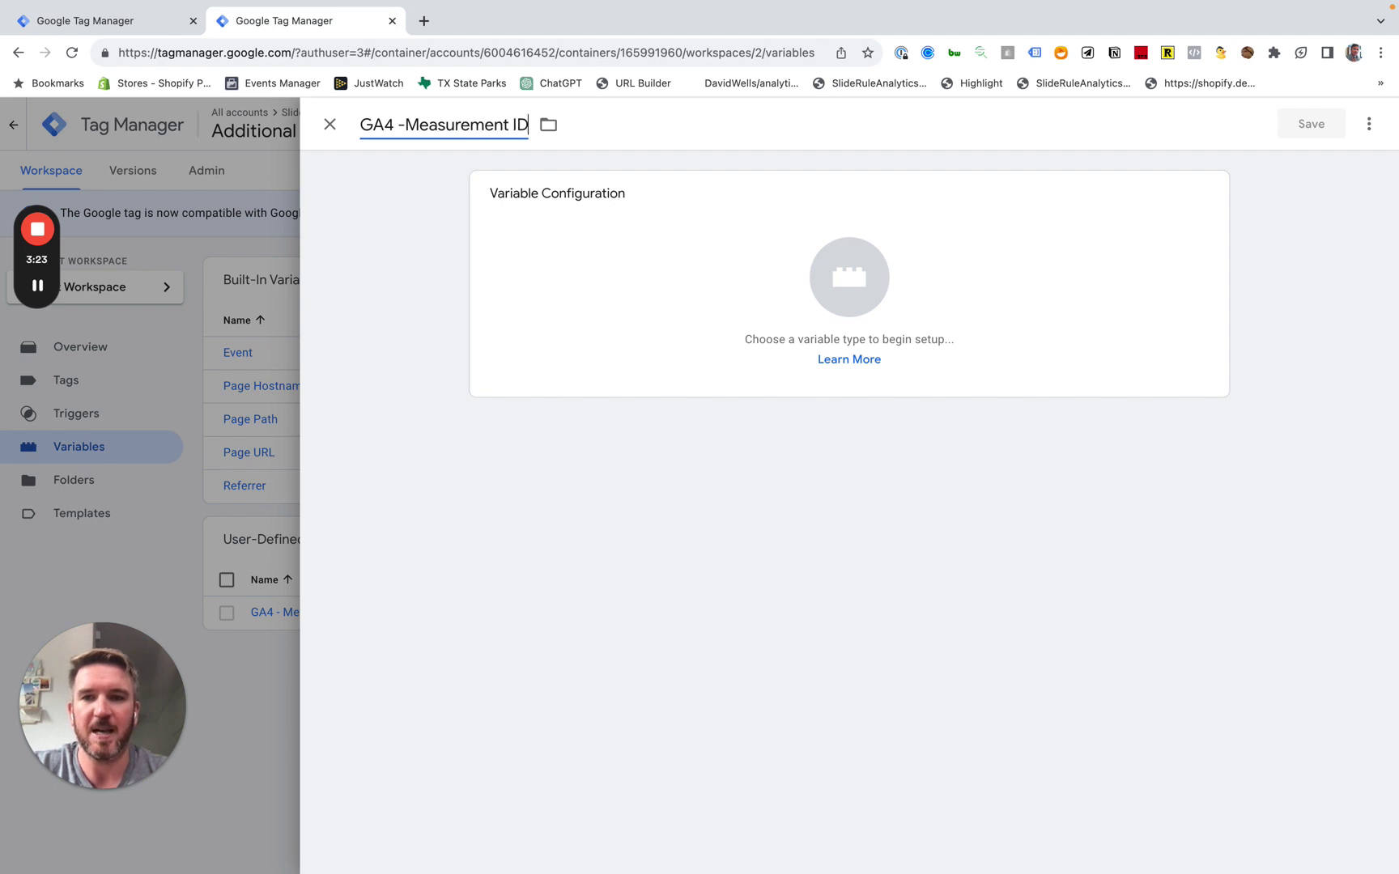
click(689, 321)
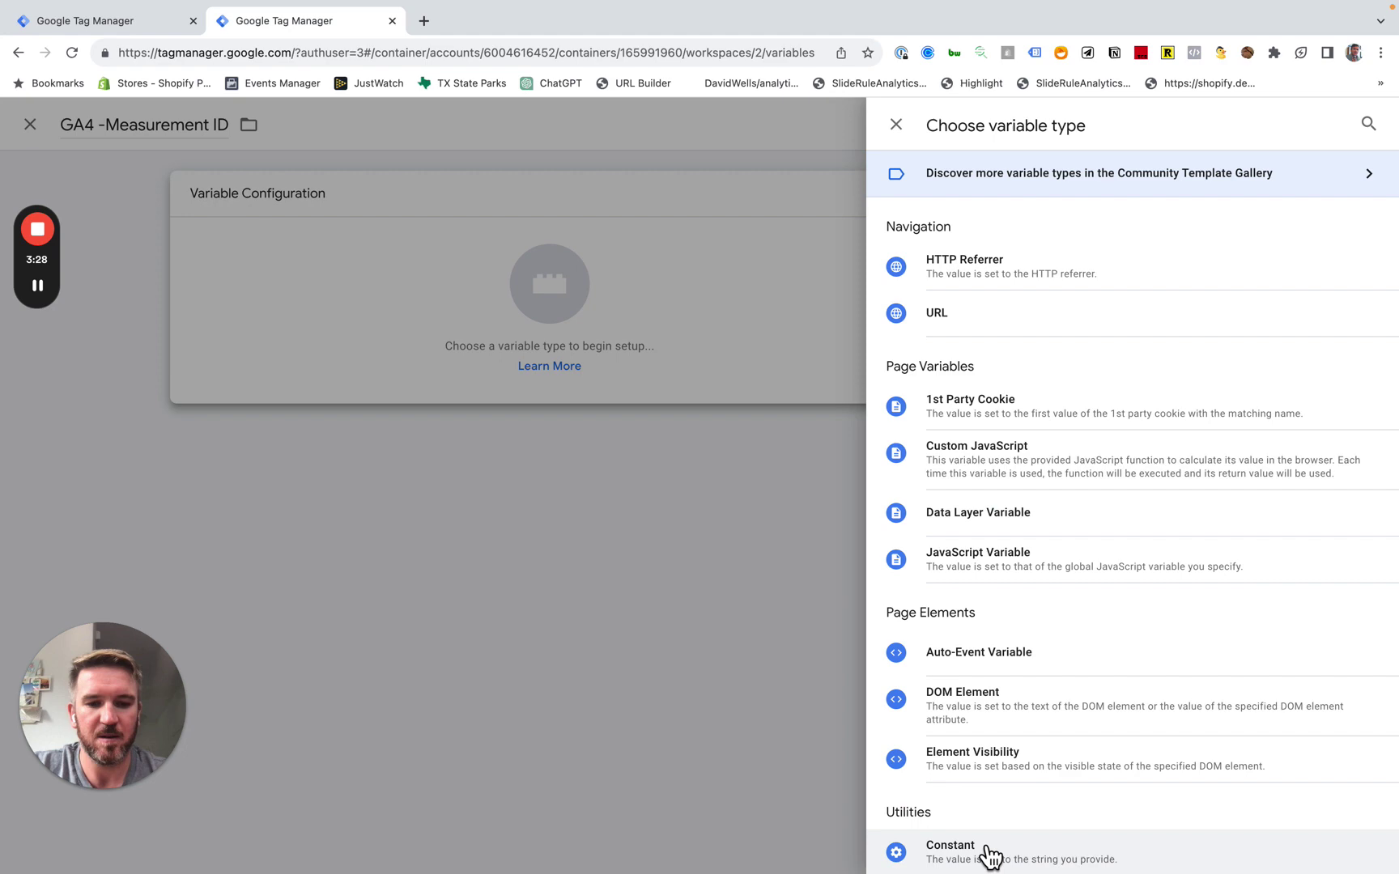
click(986, 846)
click(565, 361)
text(G-)
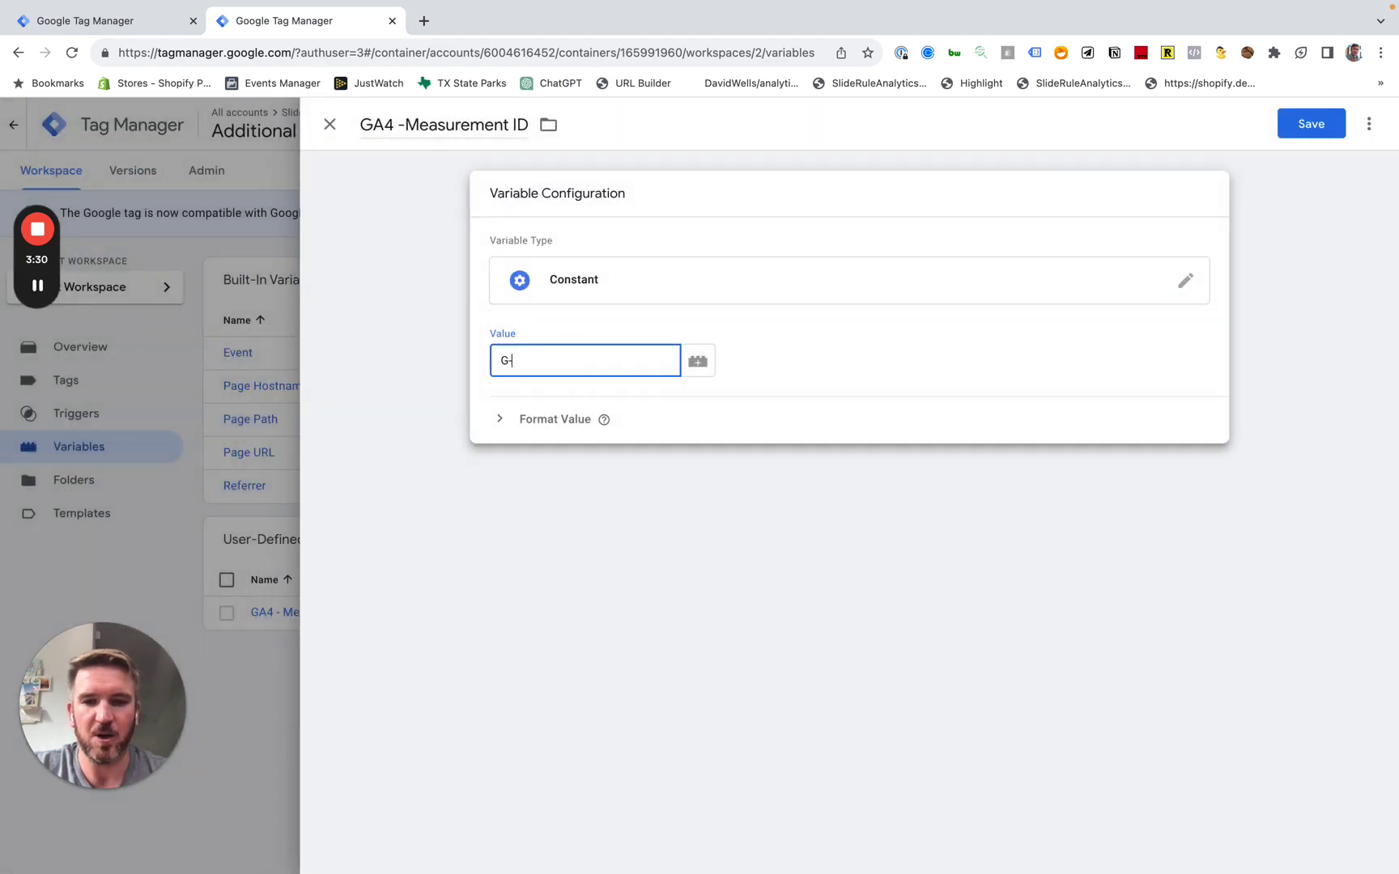
text(XXXXXX)
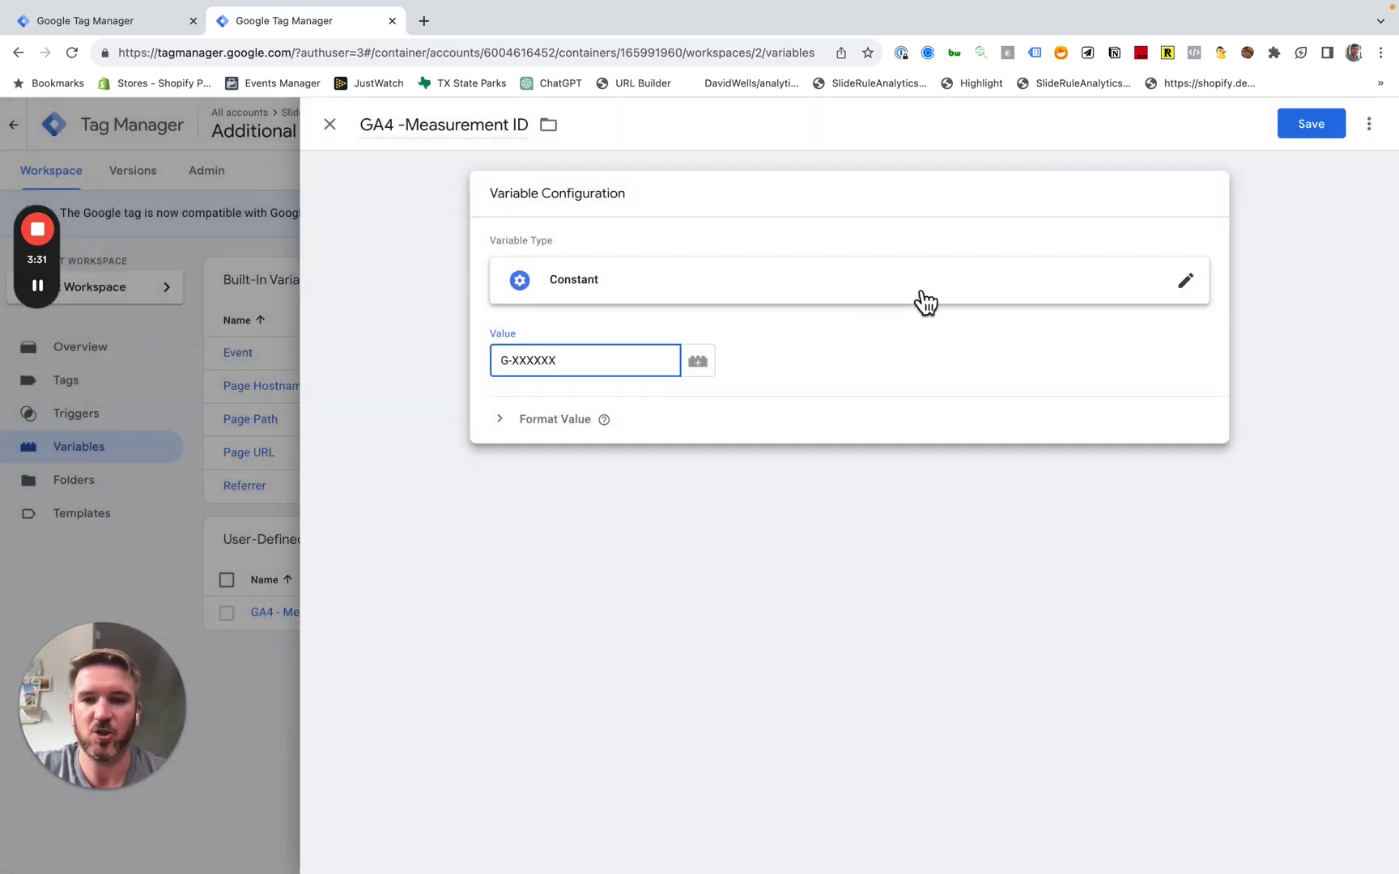
click(329, 123)
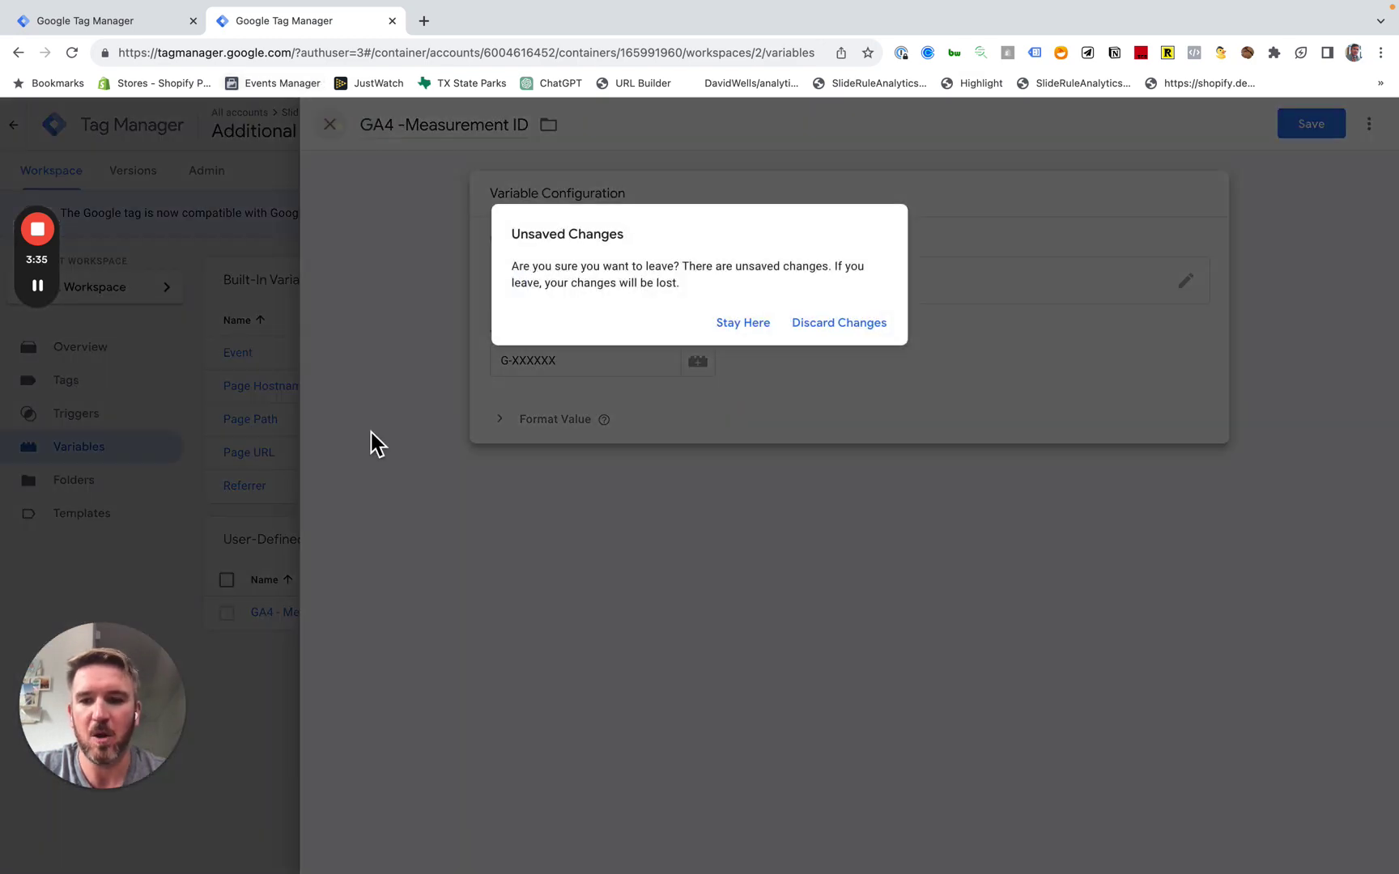
click(841, 323)
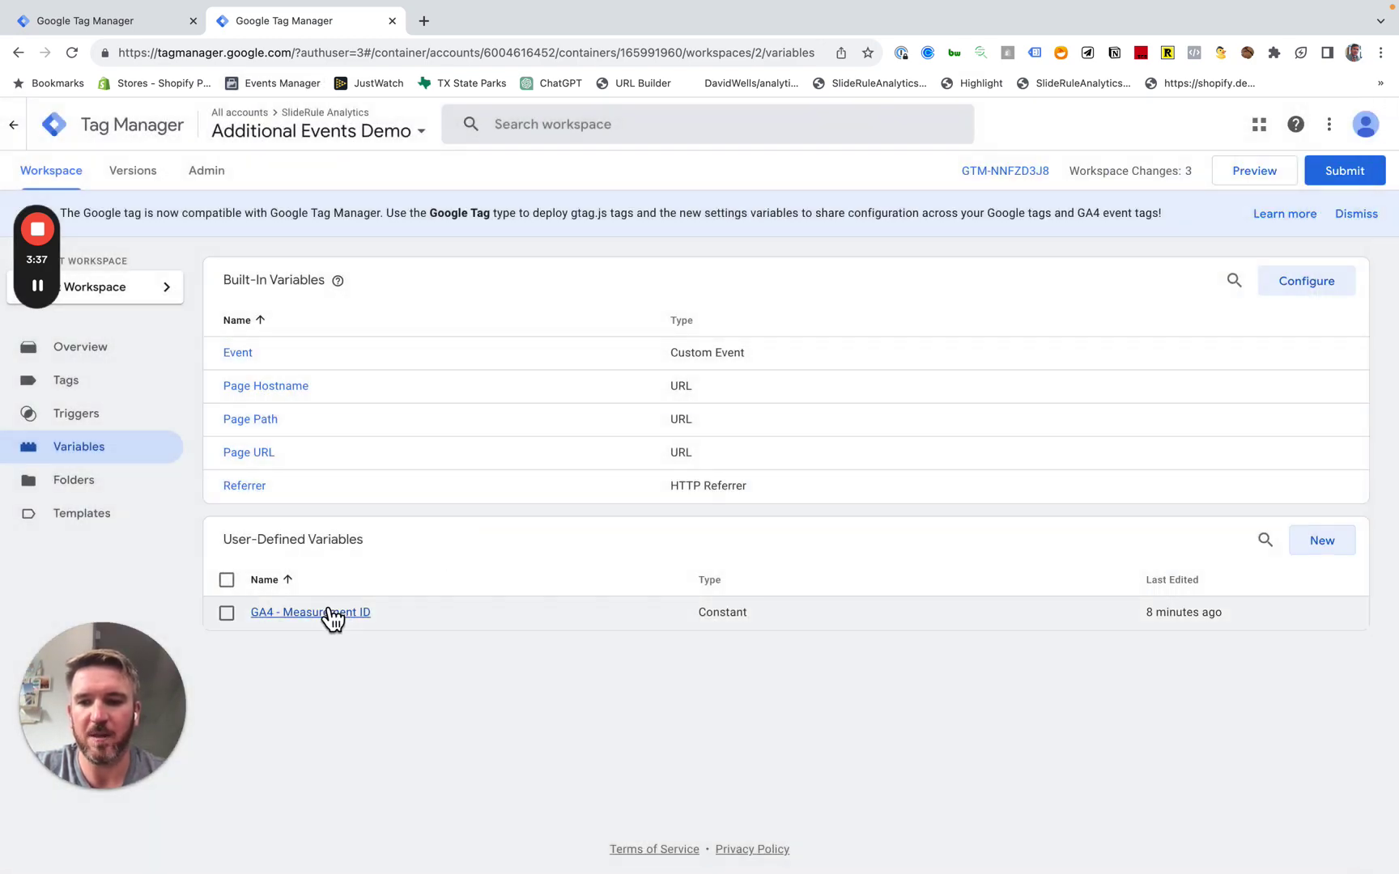
click(331, 613)
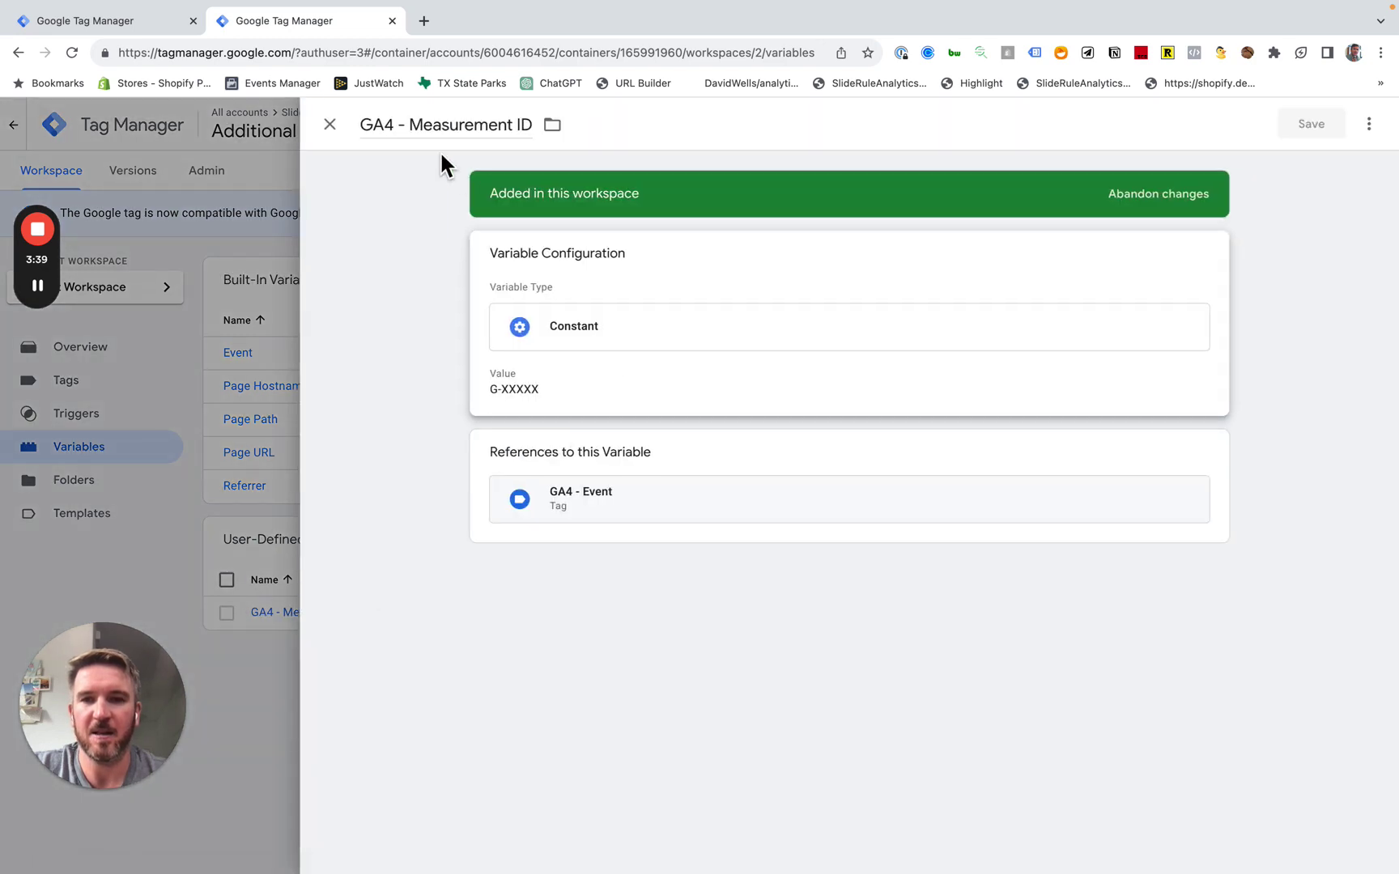
click(185, 393)
Step: Open the GA4 - Event tag's configuration and inspect its link_click event name and measurement ID variable
click(91, 390)
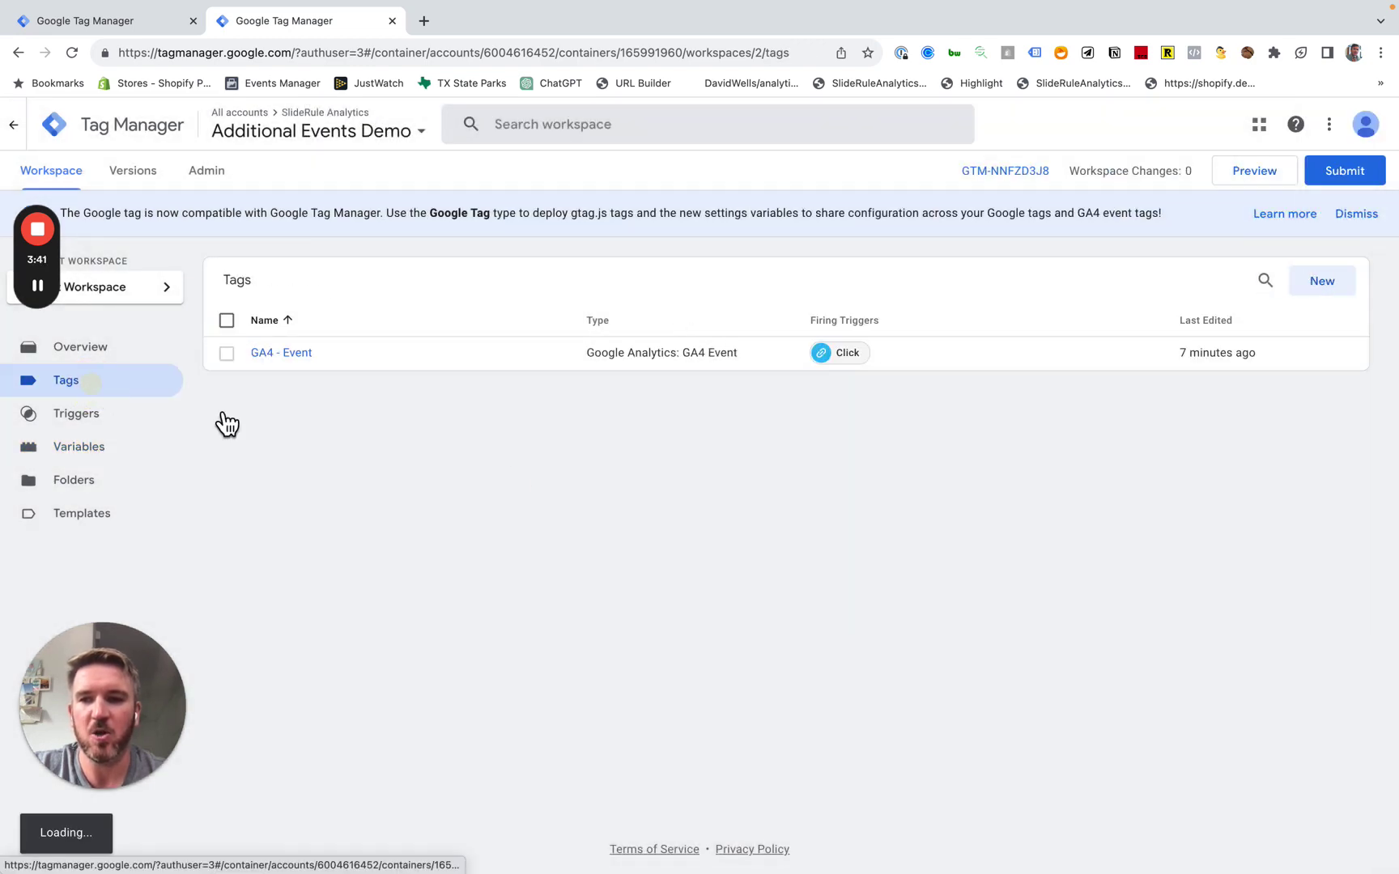
click(307, 374)
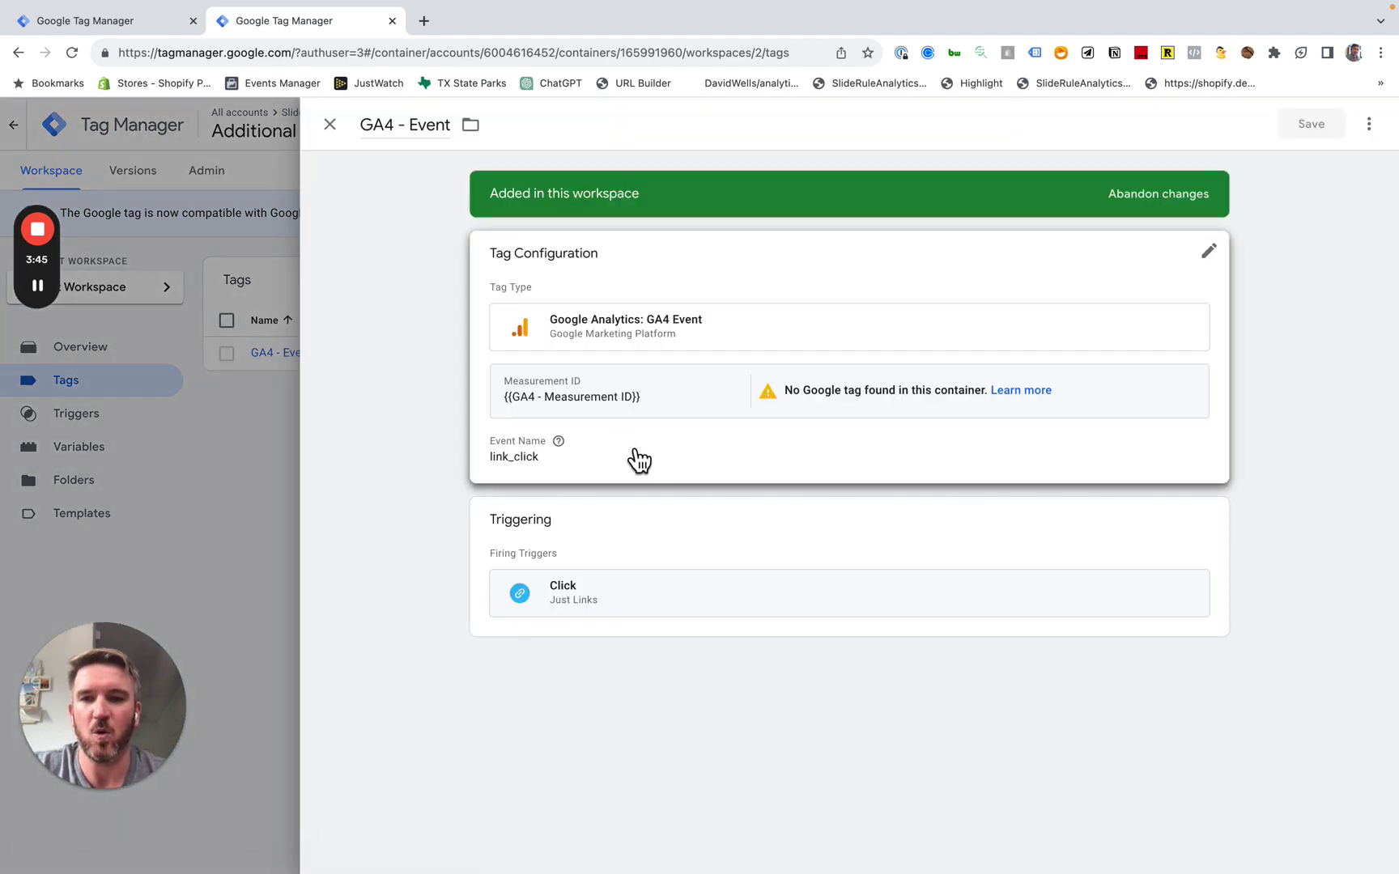
click(638, 458)
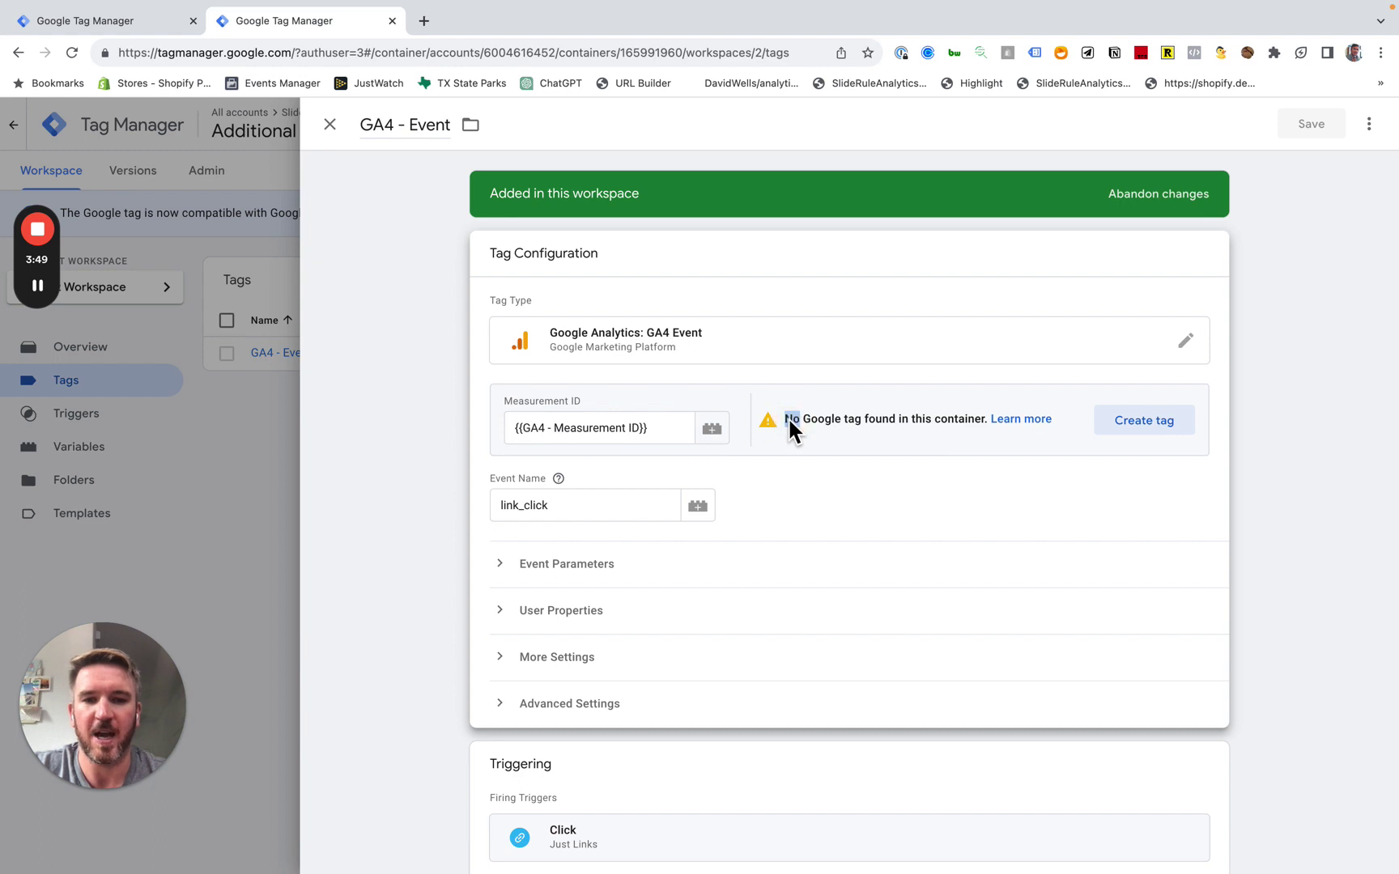
drag(785, 420, 939, 421)
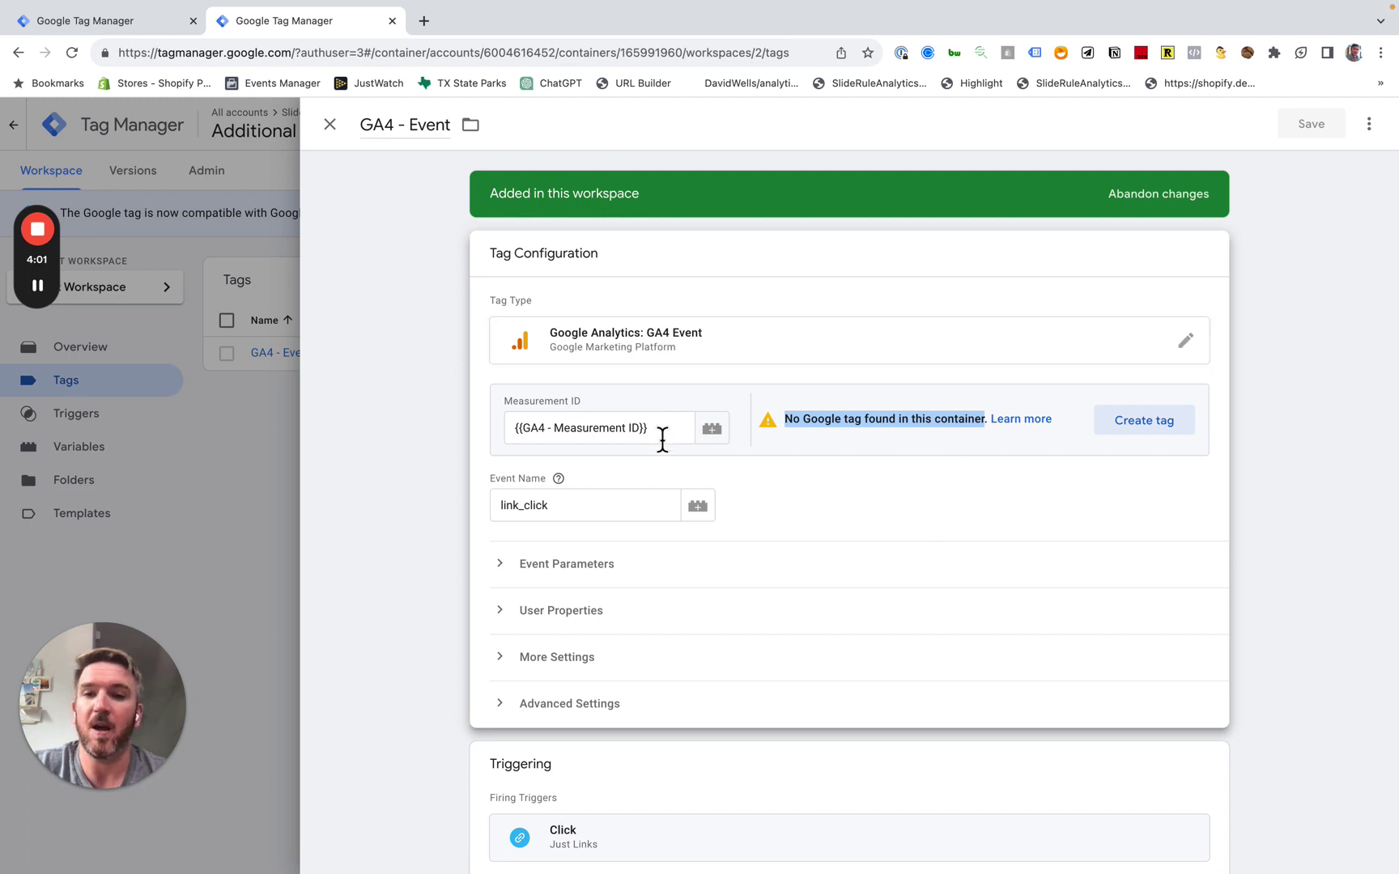
double_click(606, 505)
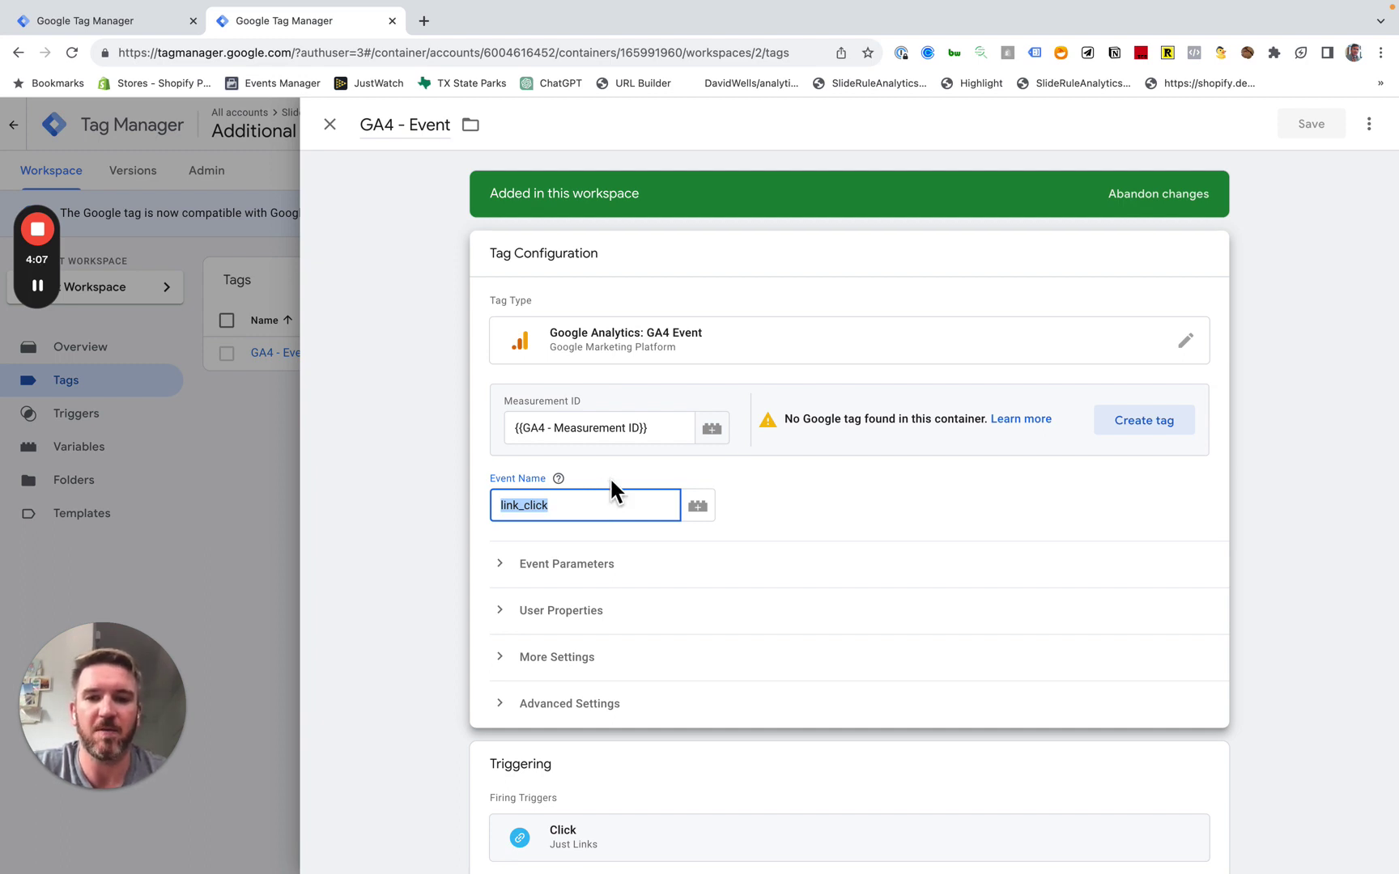
scroll(617, 437, down, 1)
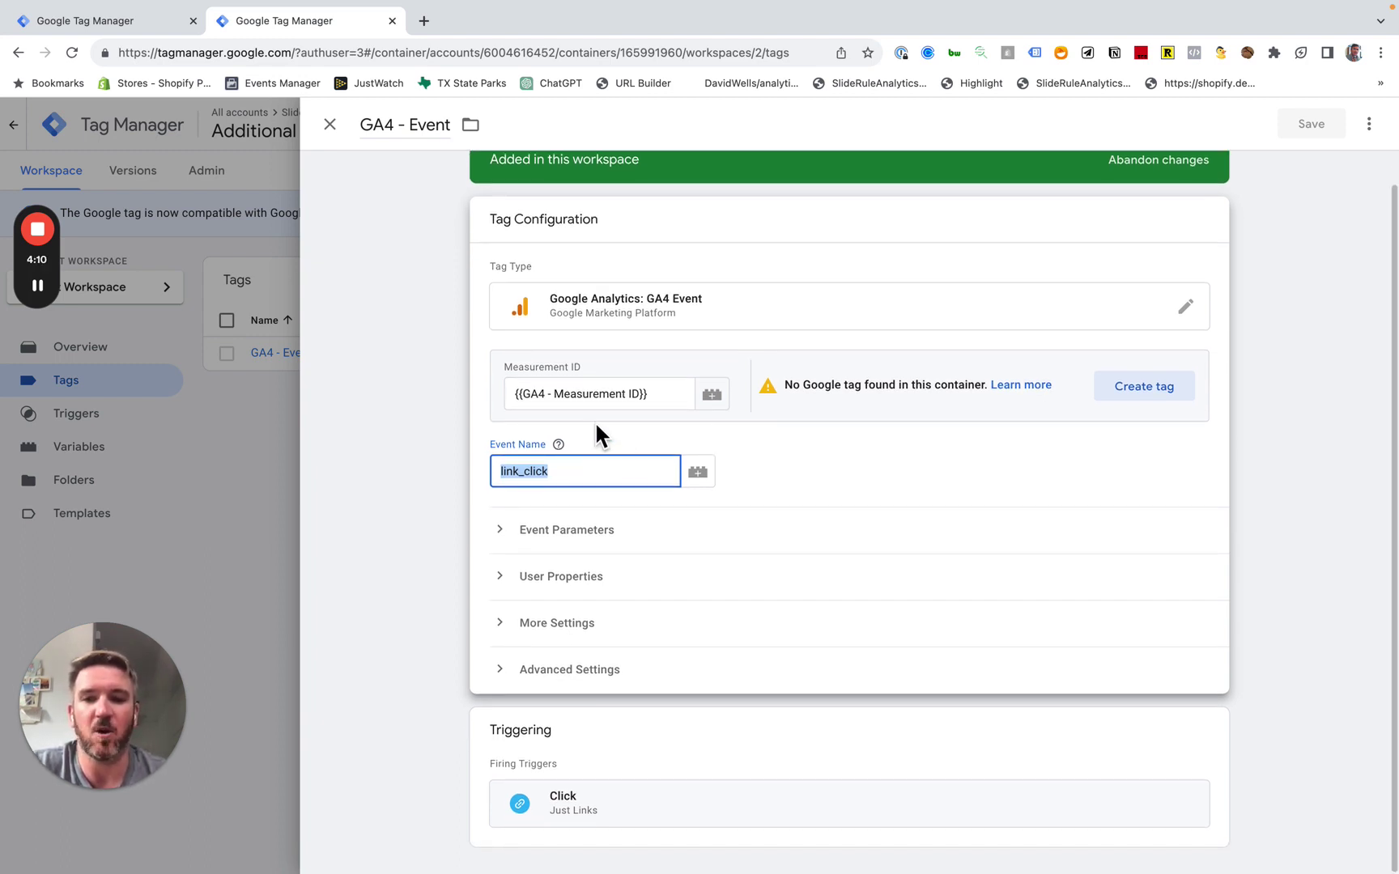
drag(655, 396, 513, 396)
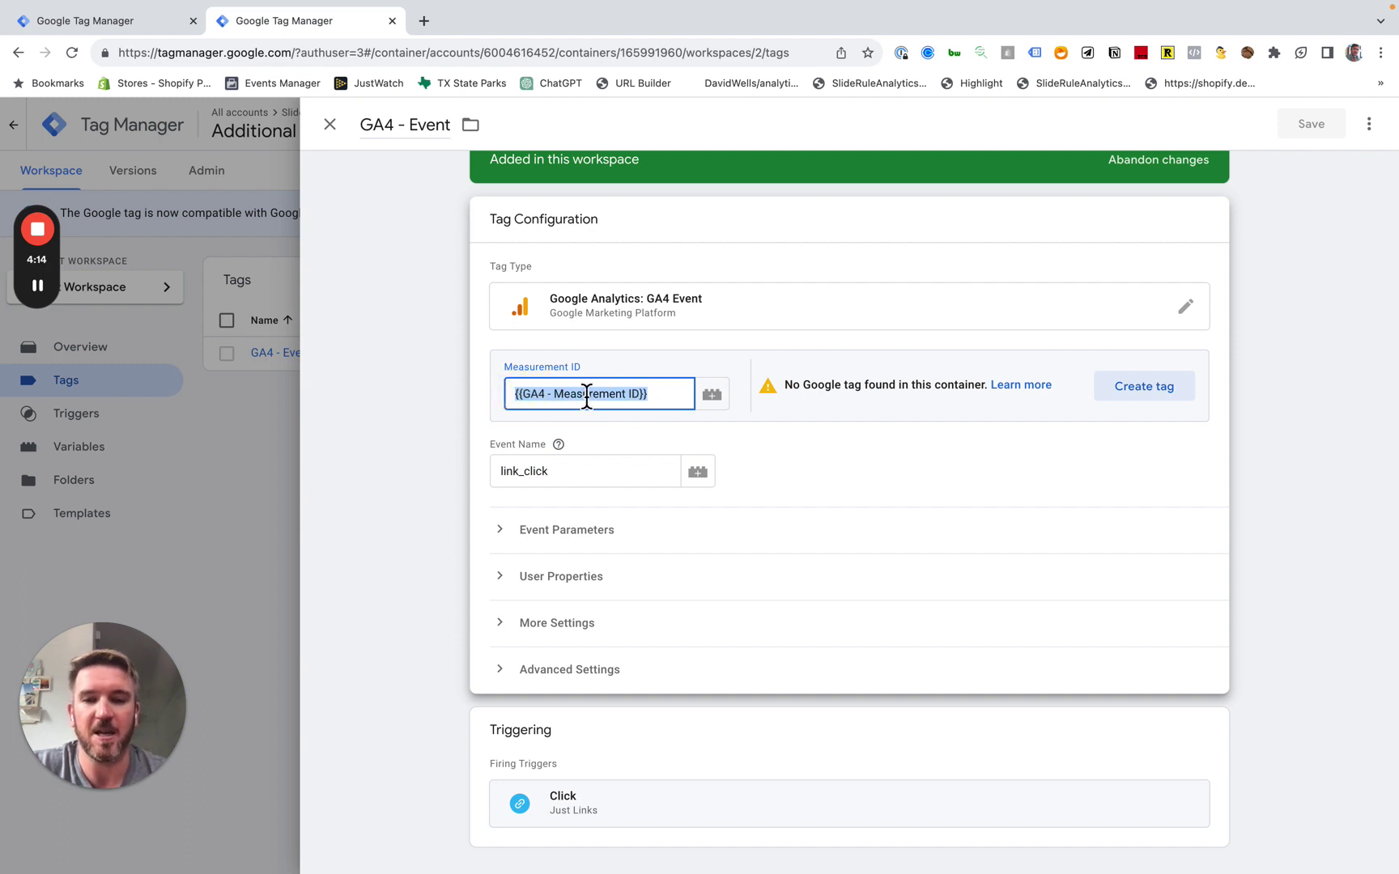
Step: Clear the partial variable reference from the GA4 - Event Measurement ID field
key(BackSpace)
text({{)
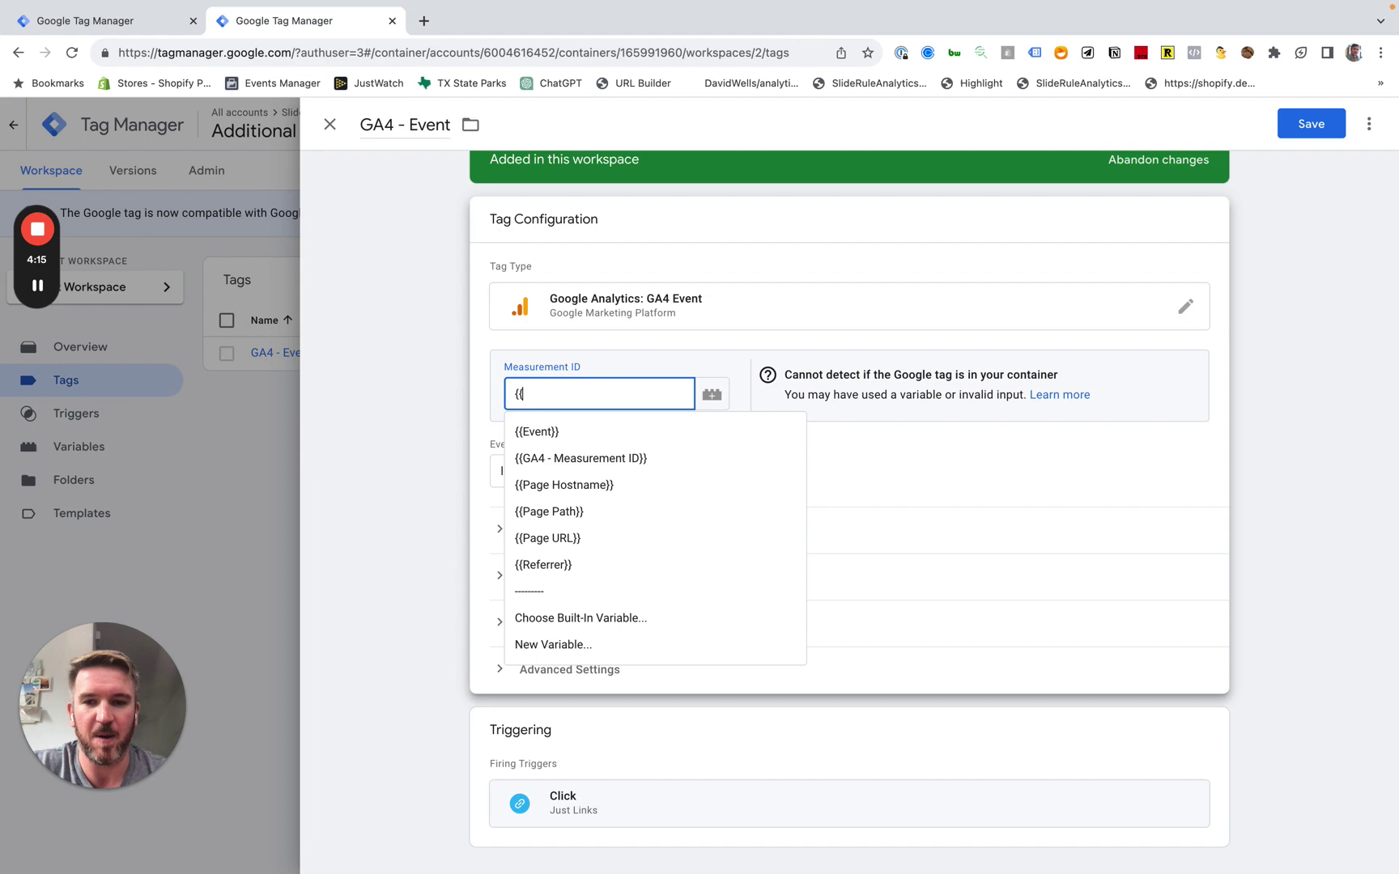
text(GA4)
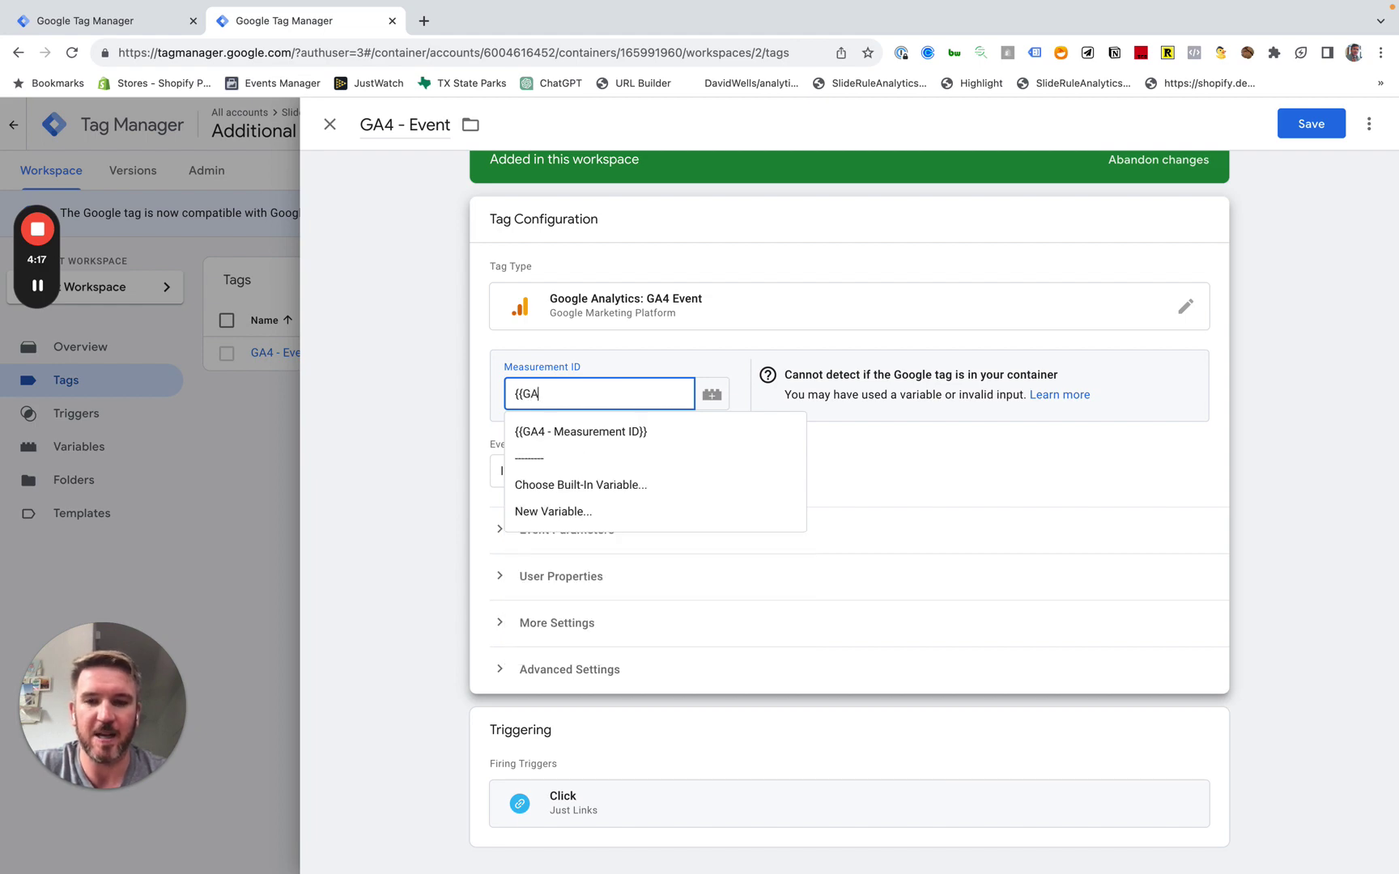
click(711, 324)
click(531, 377)
drag(544, 393, 515, 393)
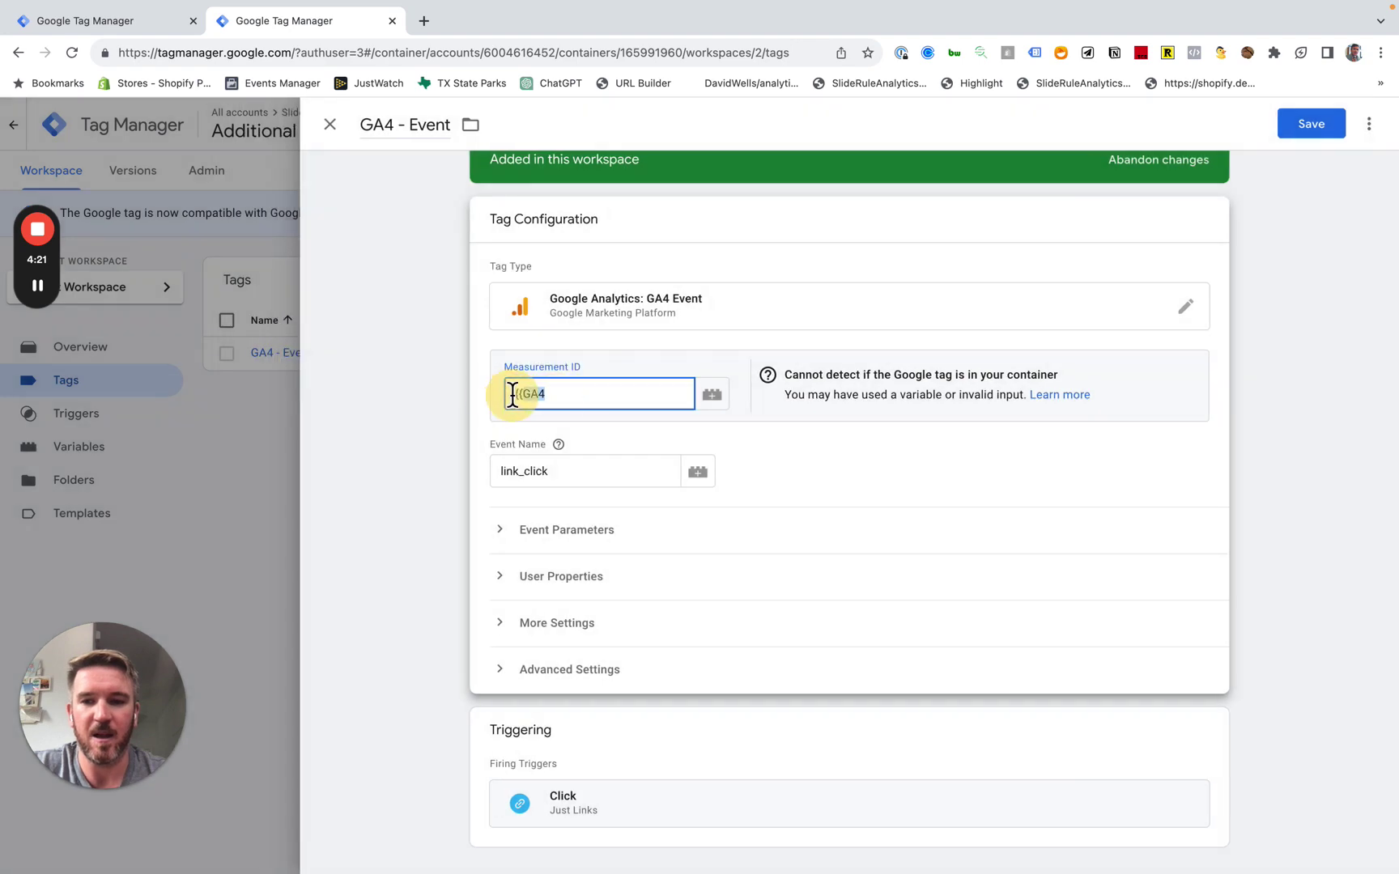
key(BackSpace)
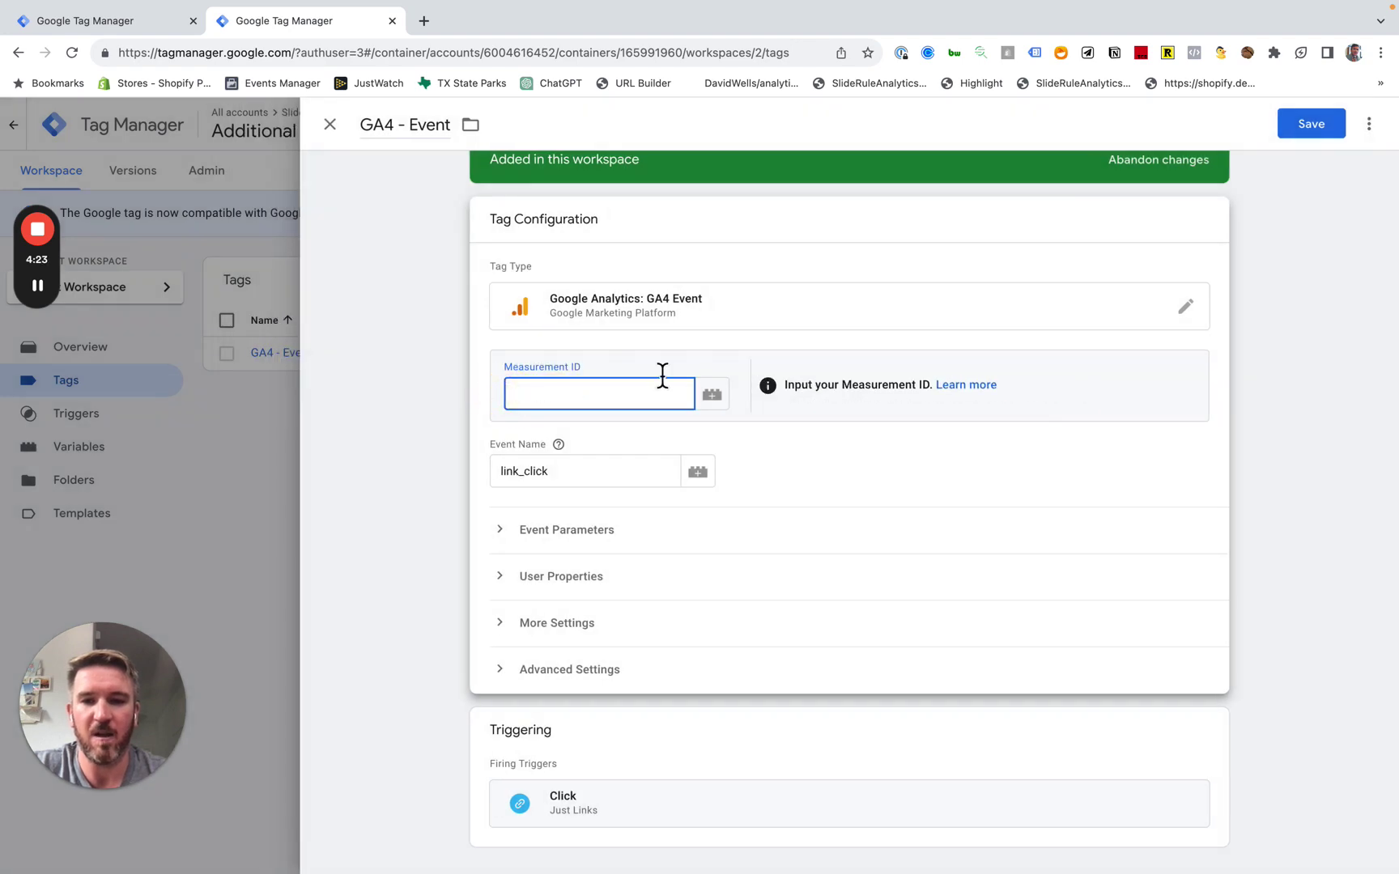
Step: Set Measurement ID to {{GA4 - Measurement ID}} and check the link_click event name
click(712, 399)
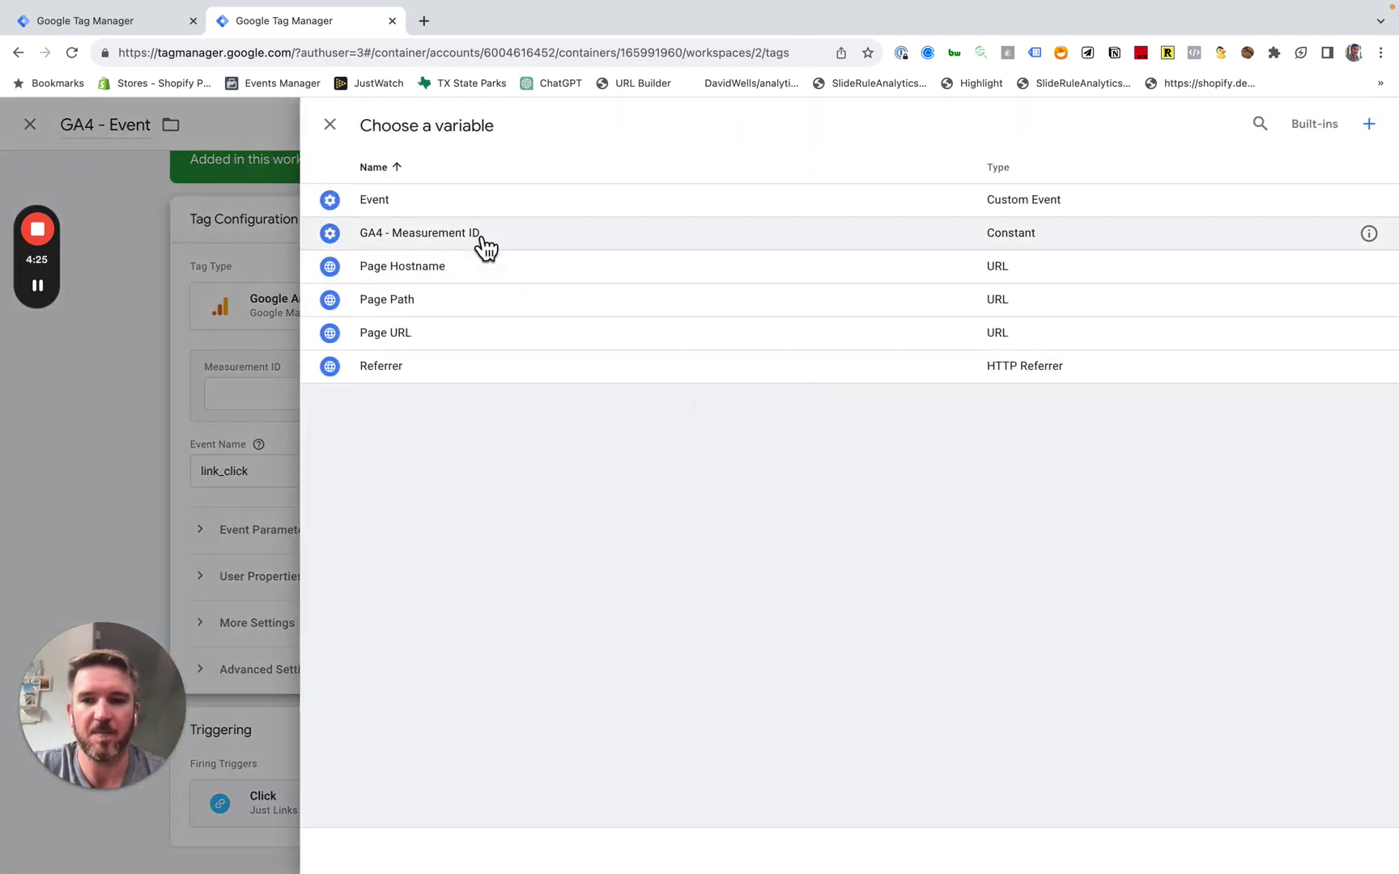
click(484, 236)
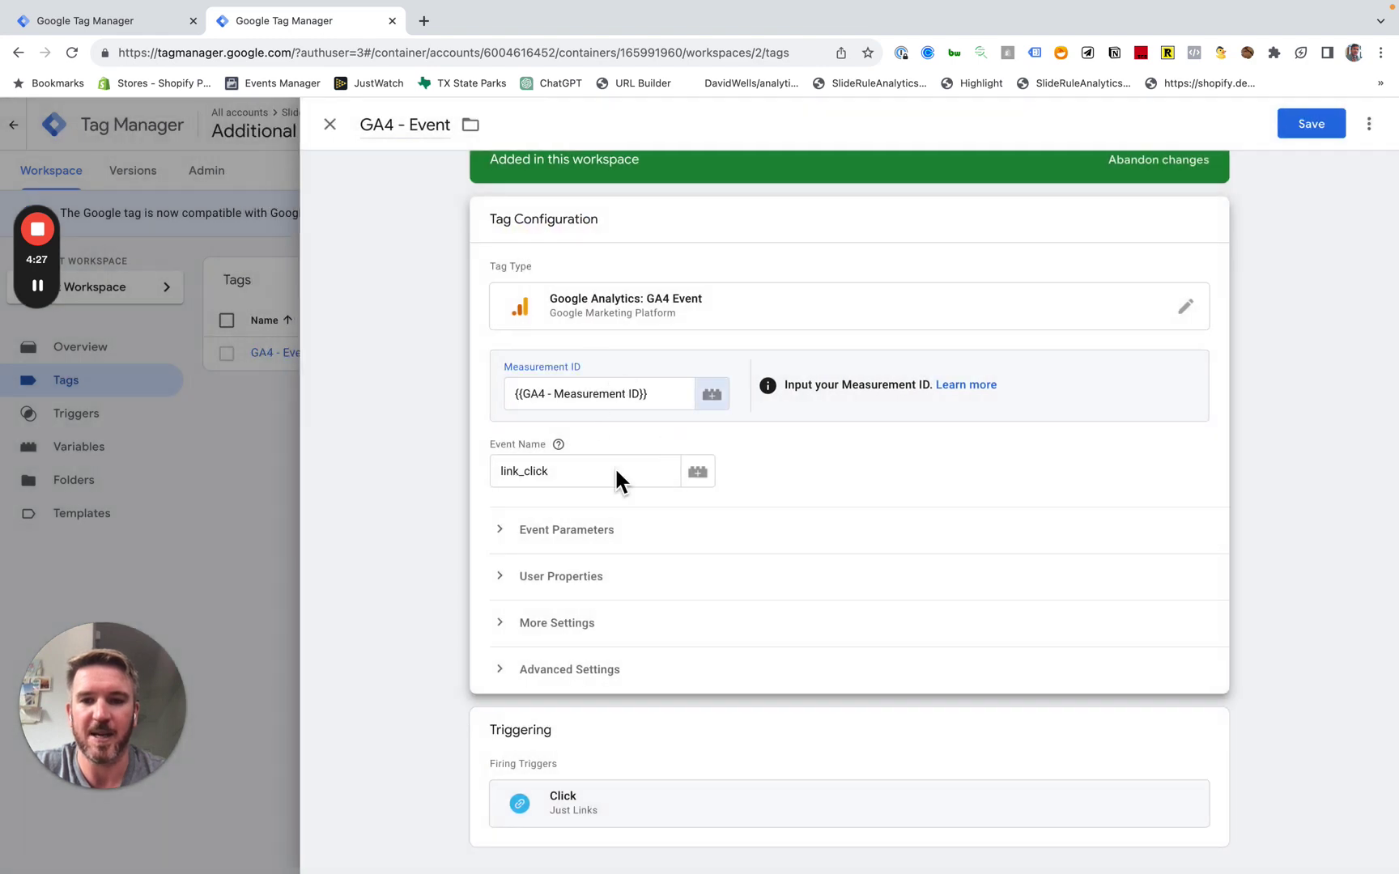
double_click(562, 471)
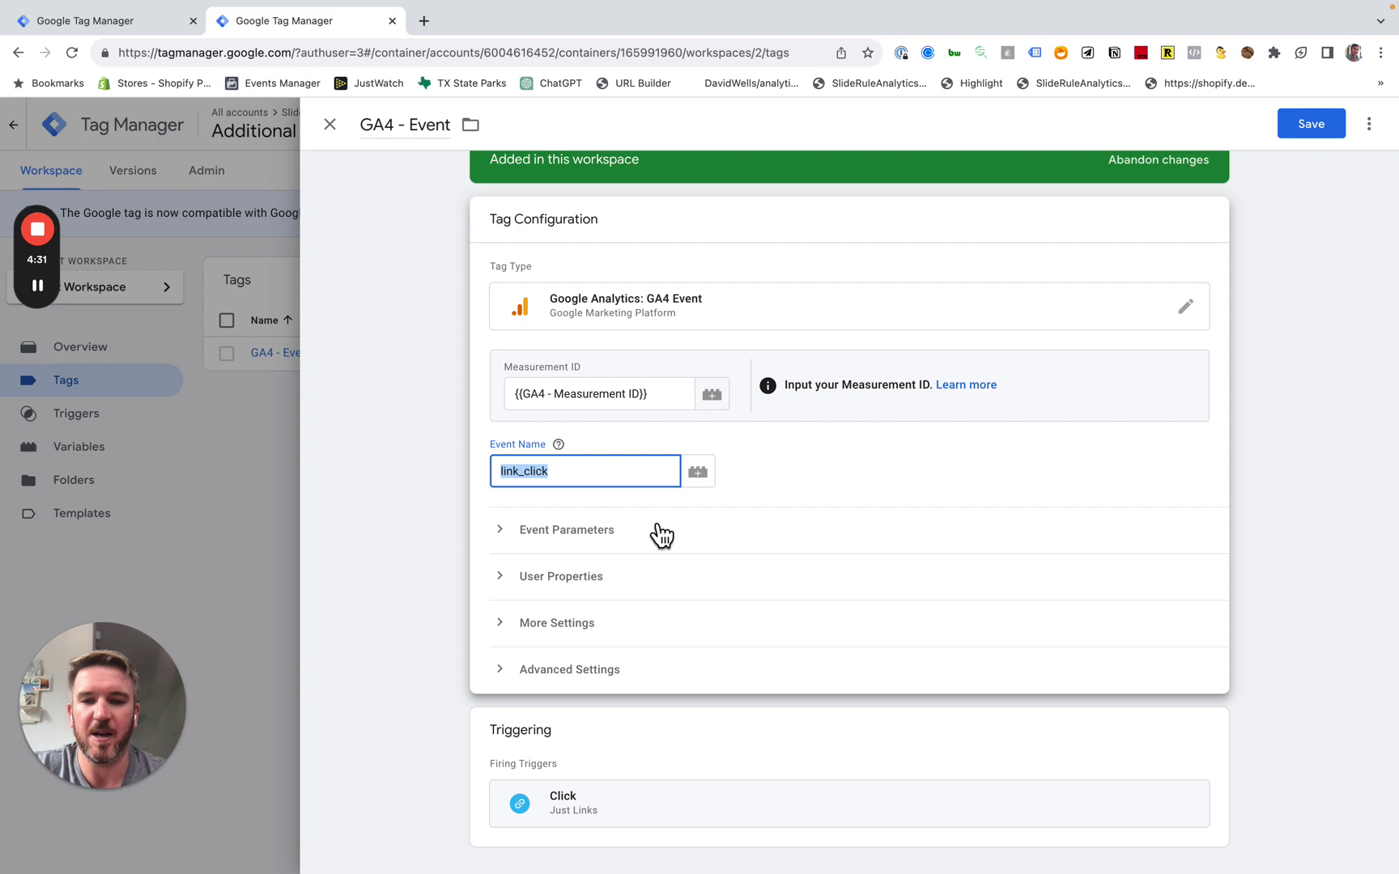
click(572, 471)
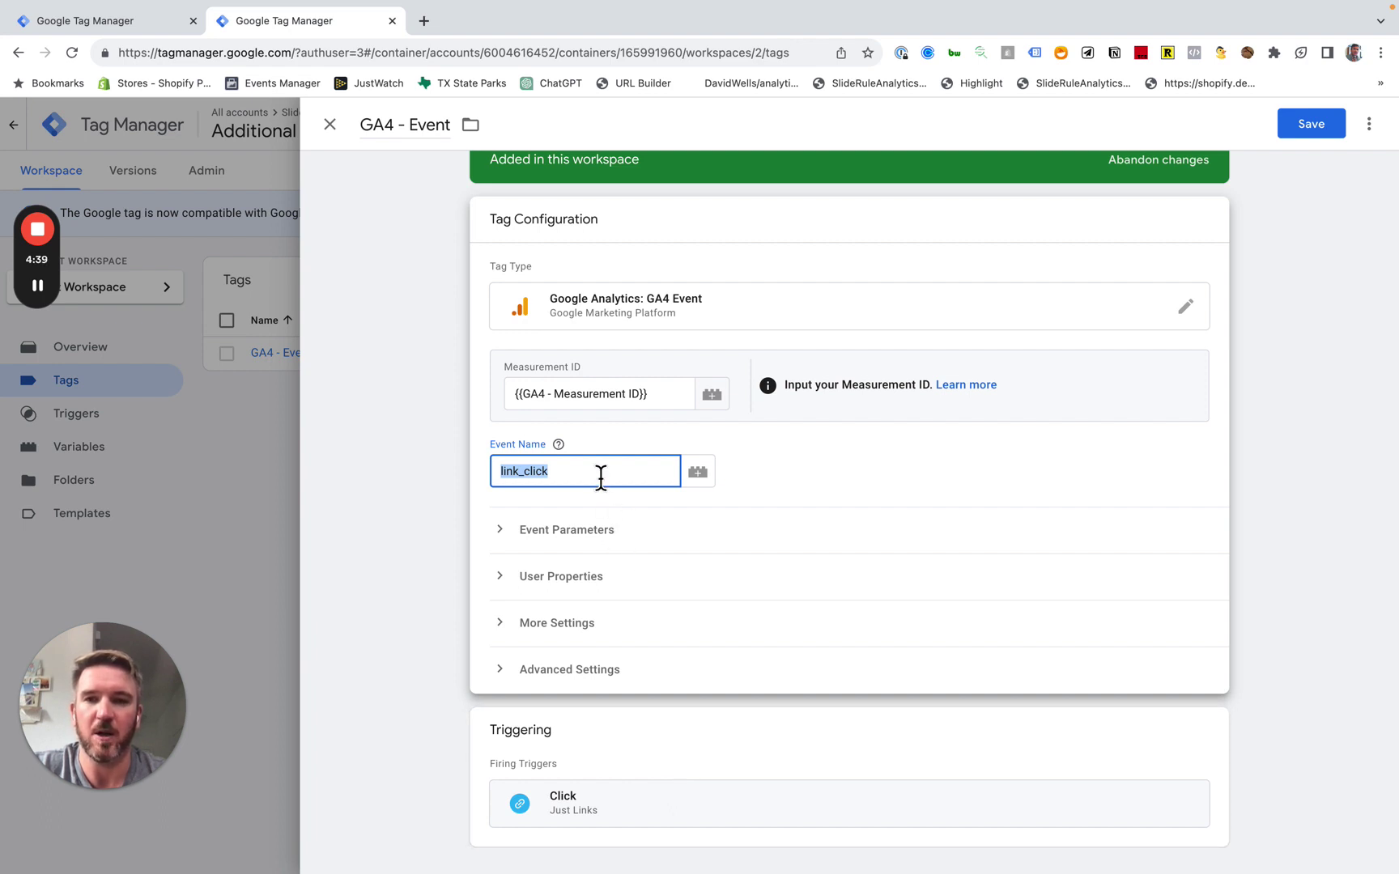
double_click(416, 124)
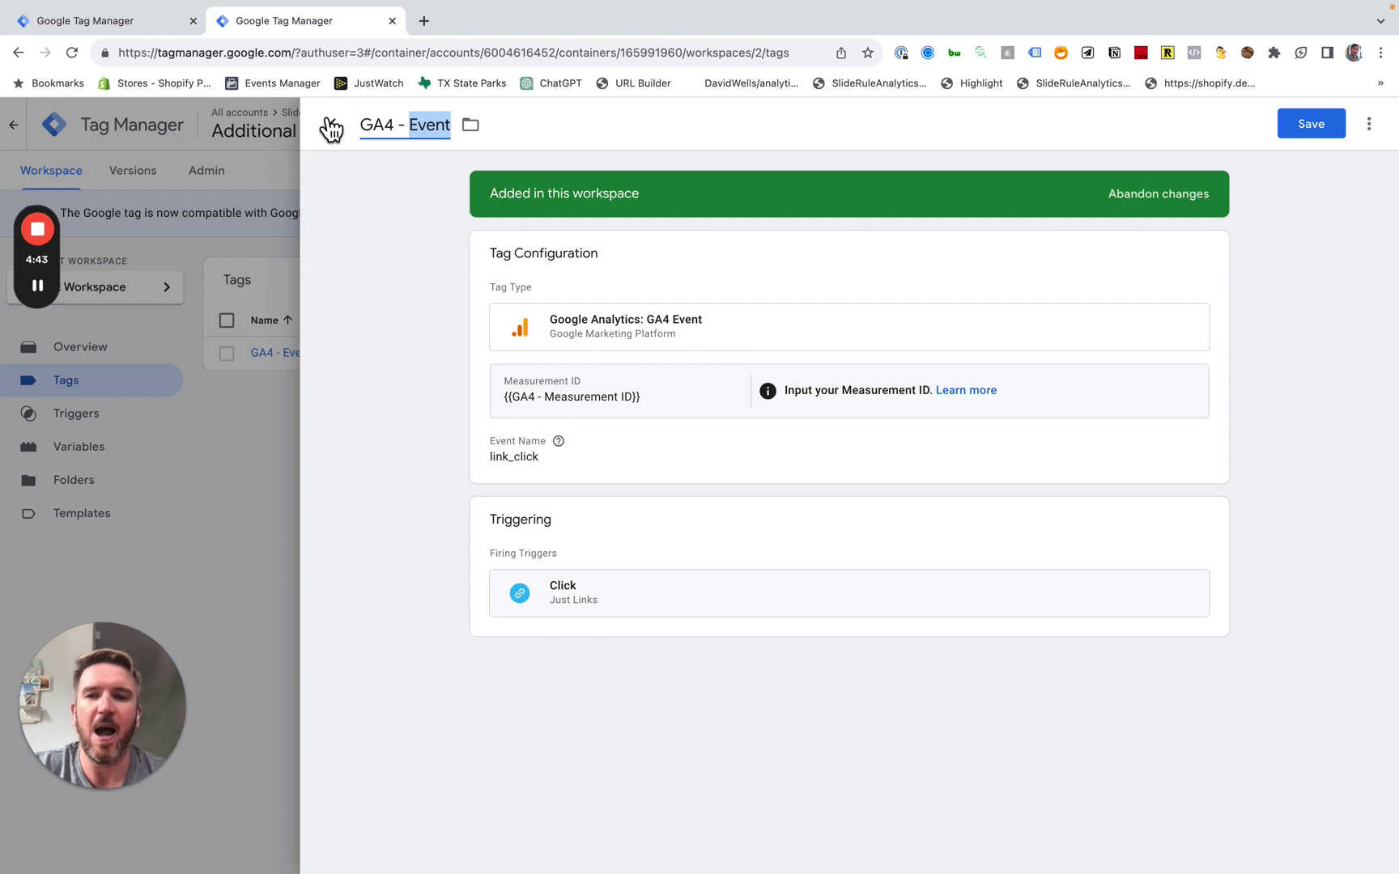
Step: Reopen the GA4 - Event configuration and expand, then collapse, its Event Parameters
click(704, 473)
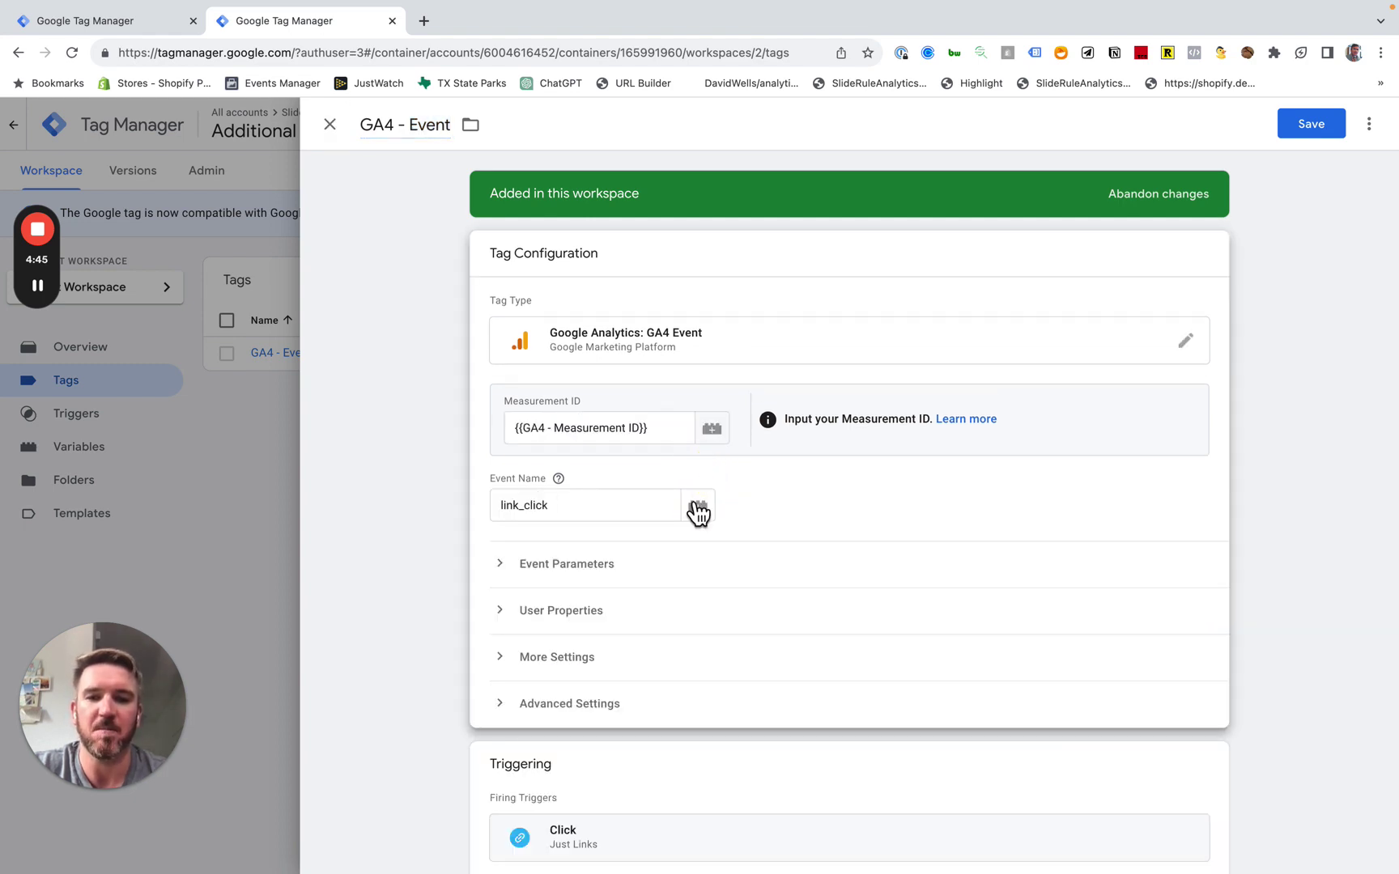
click(637, 581)
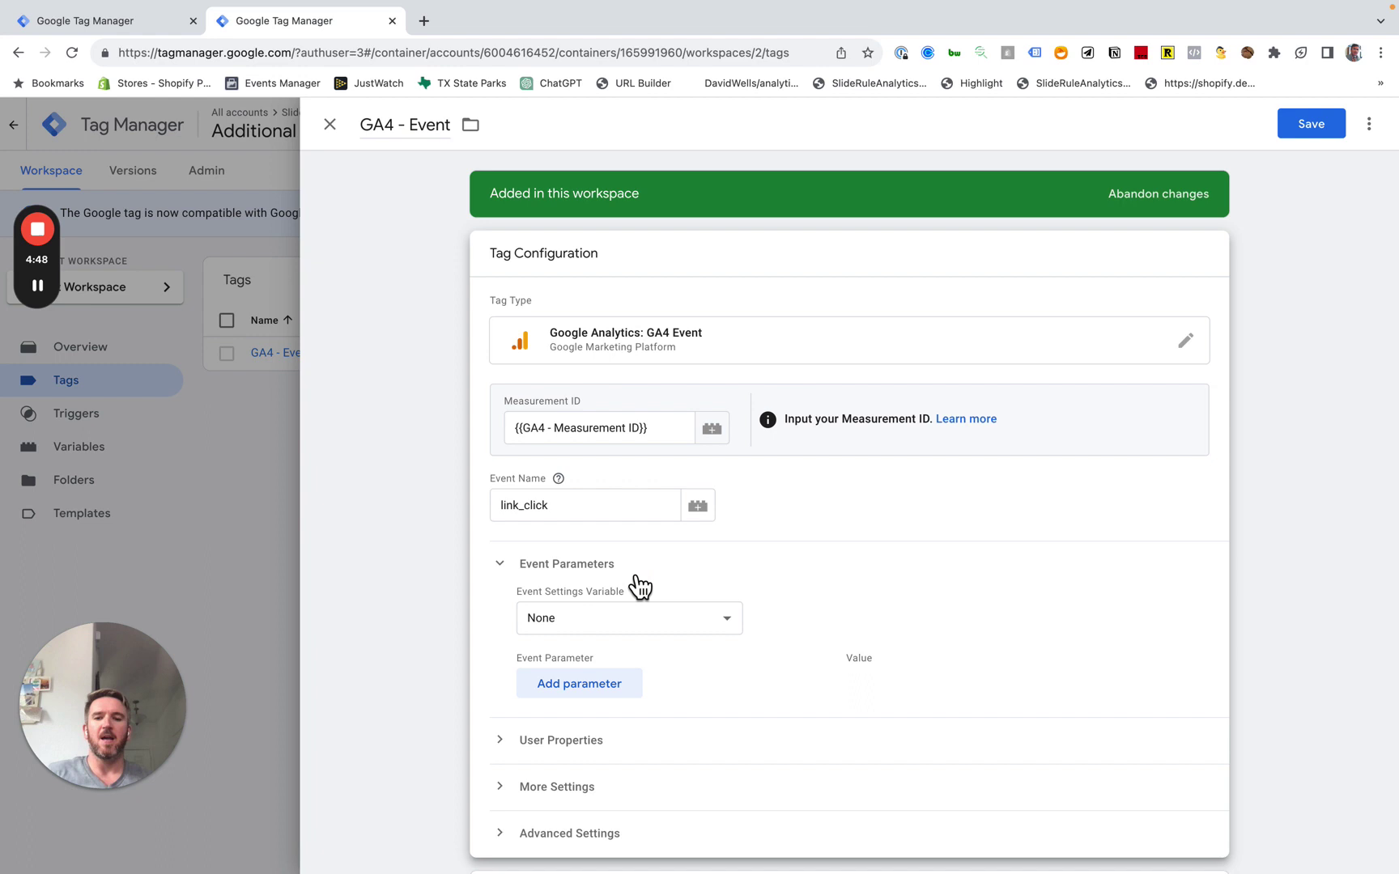
click(506, 568)
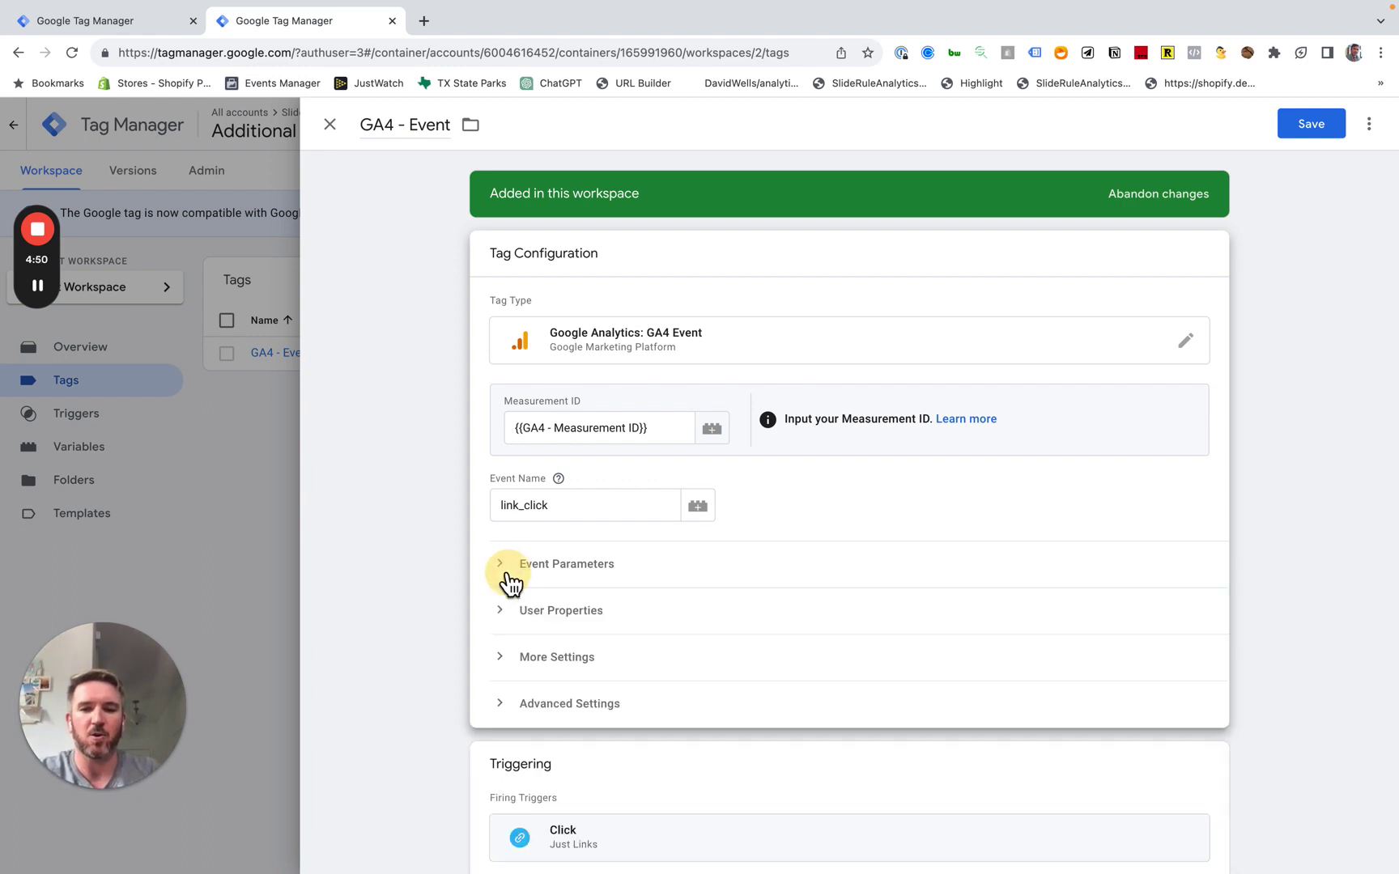
click(567, 613)
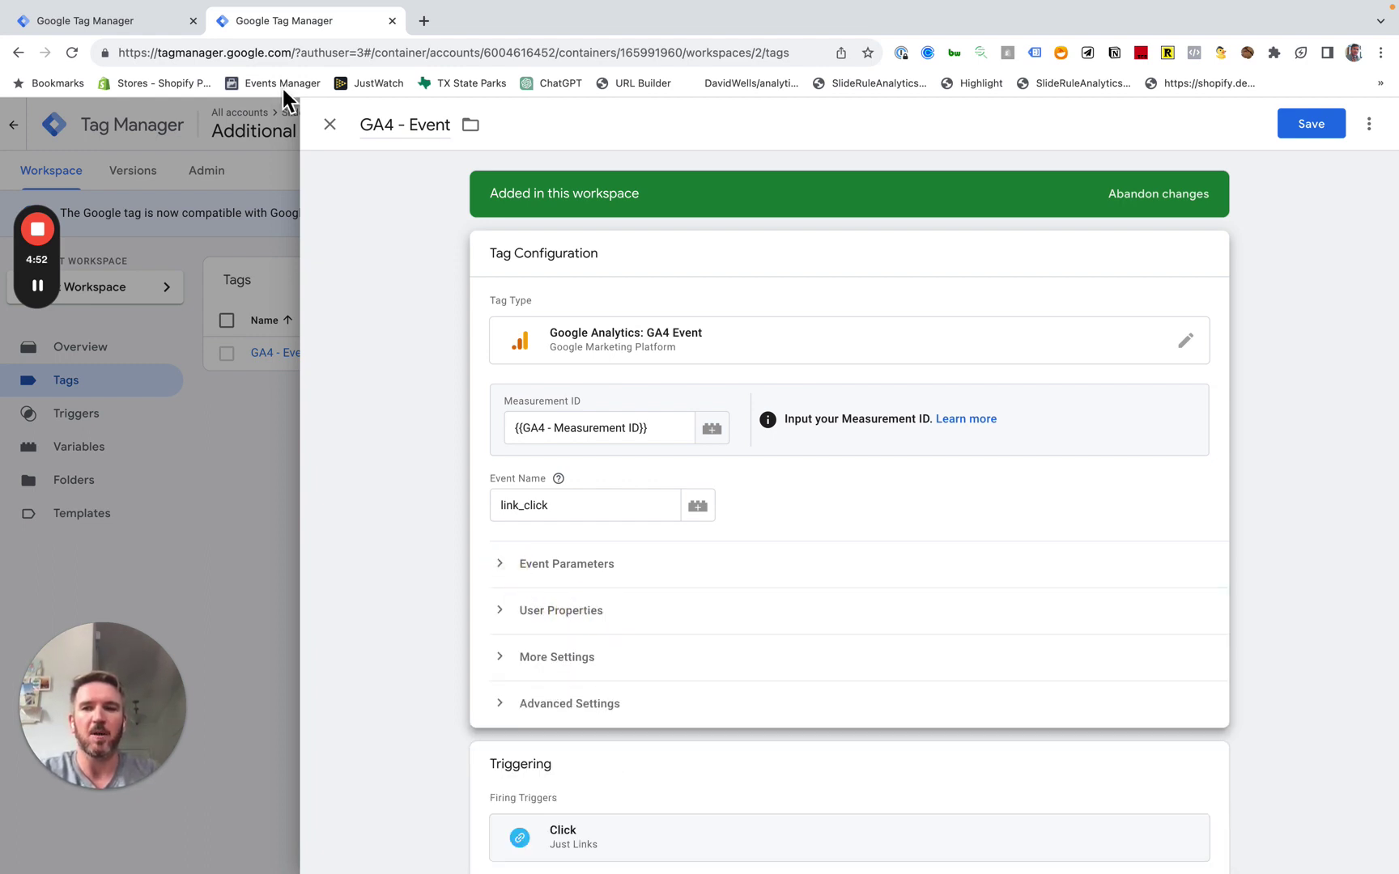
Step: Discard the Mailto Clicks tag edits, check GA4 - Configuration's user properties, then close GA4 - Event
click(142, 20)
click(330, 126)
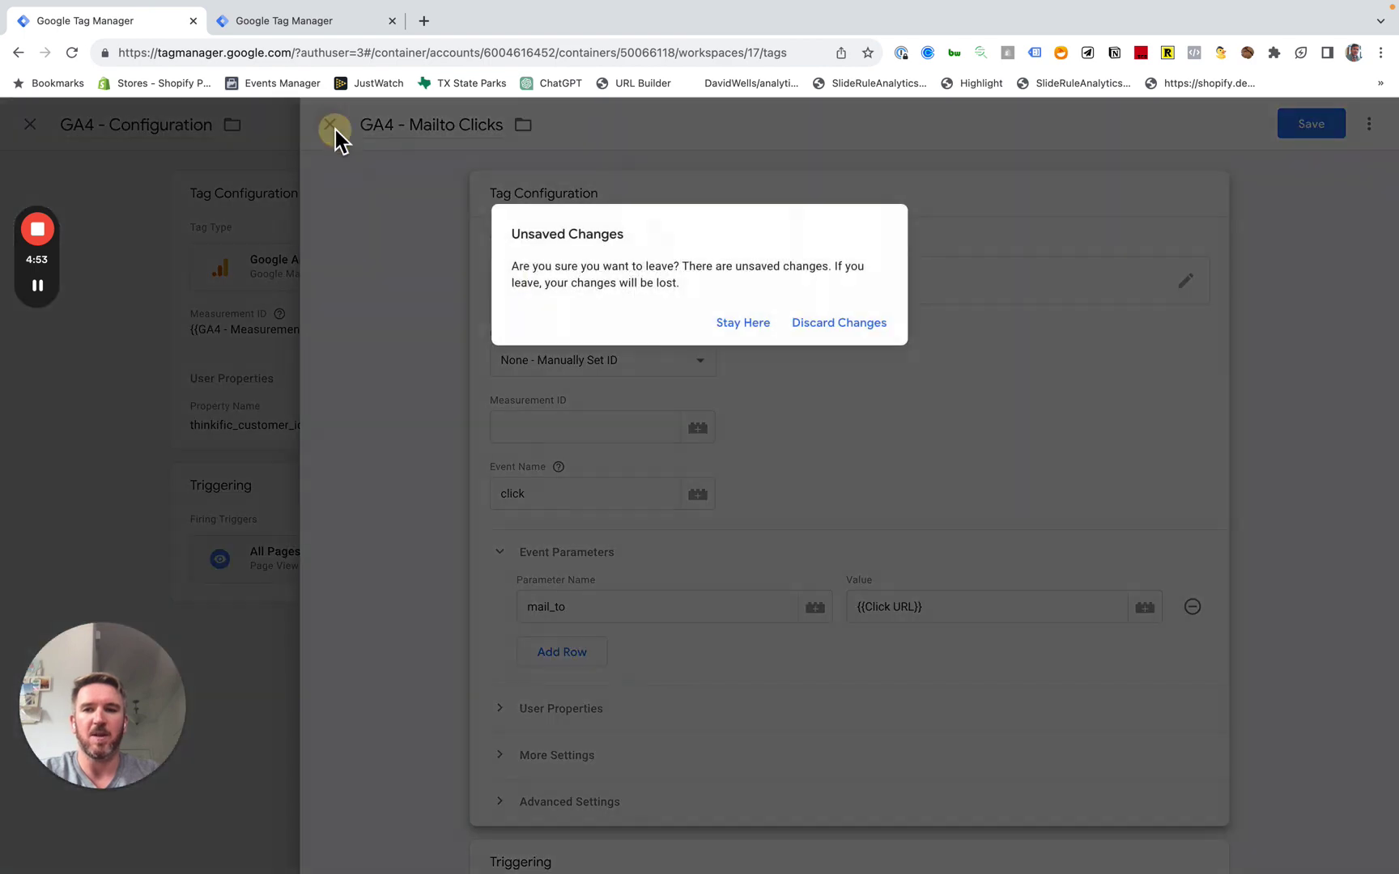
click(856, 326)
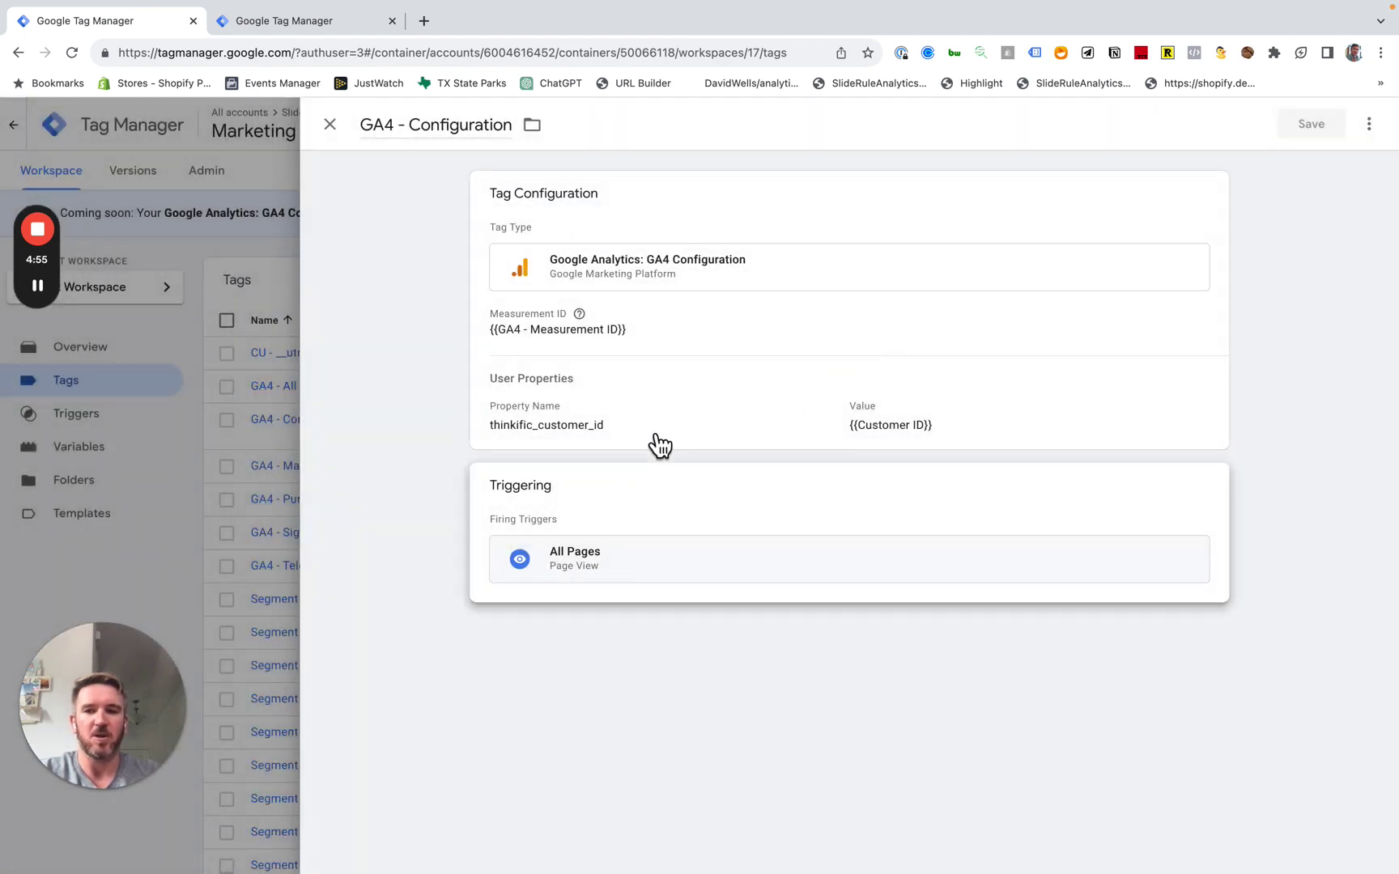
click(674, 405)
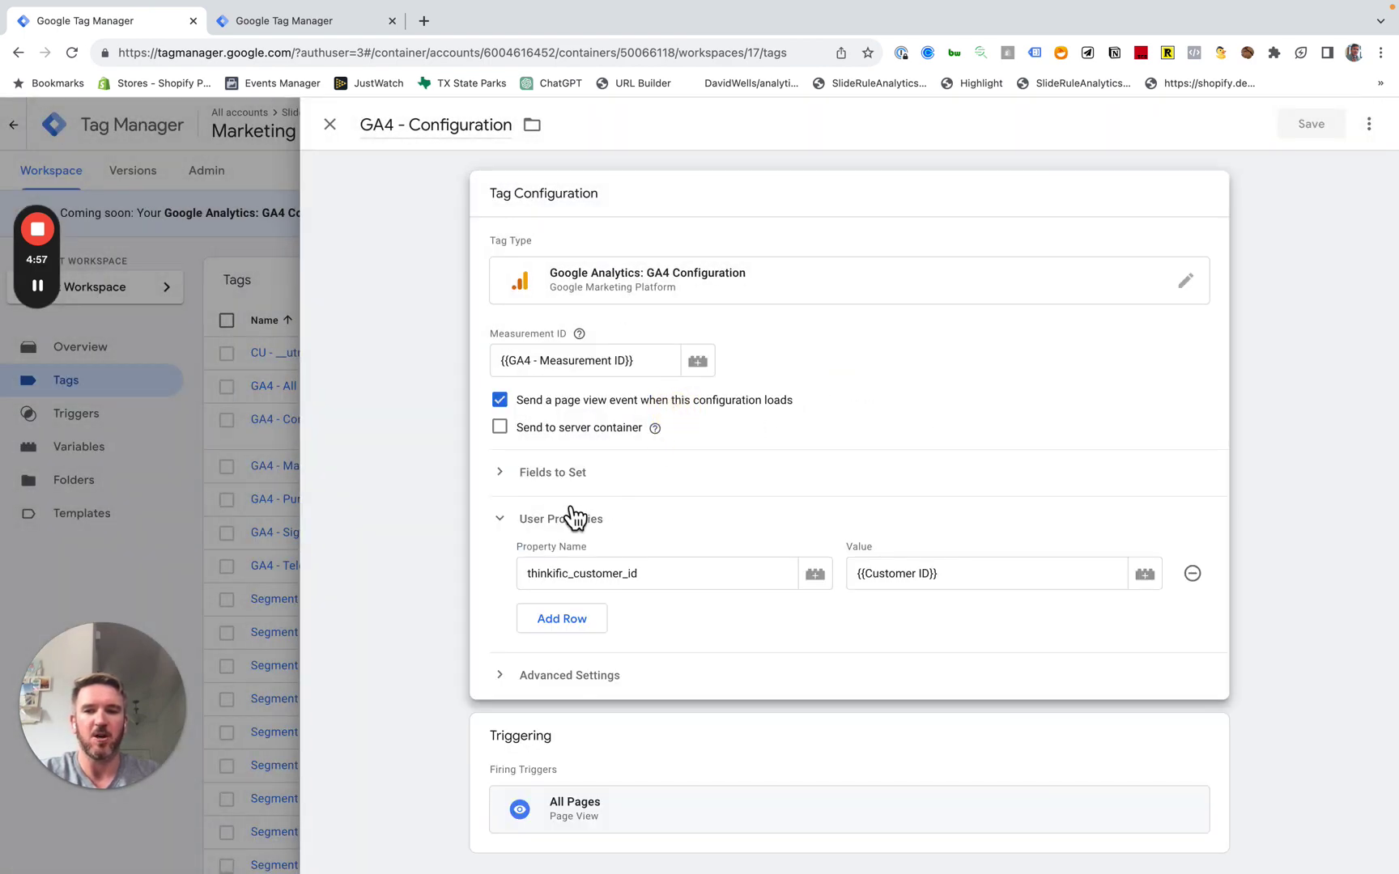
click(318, 22)
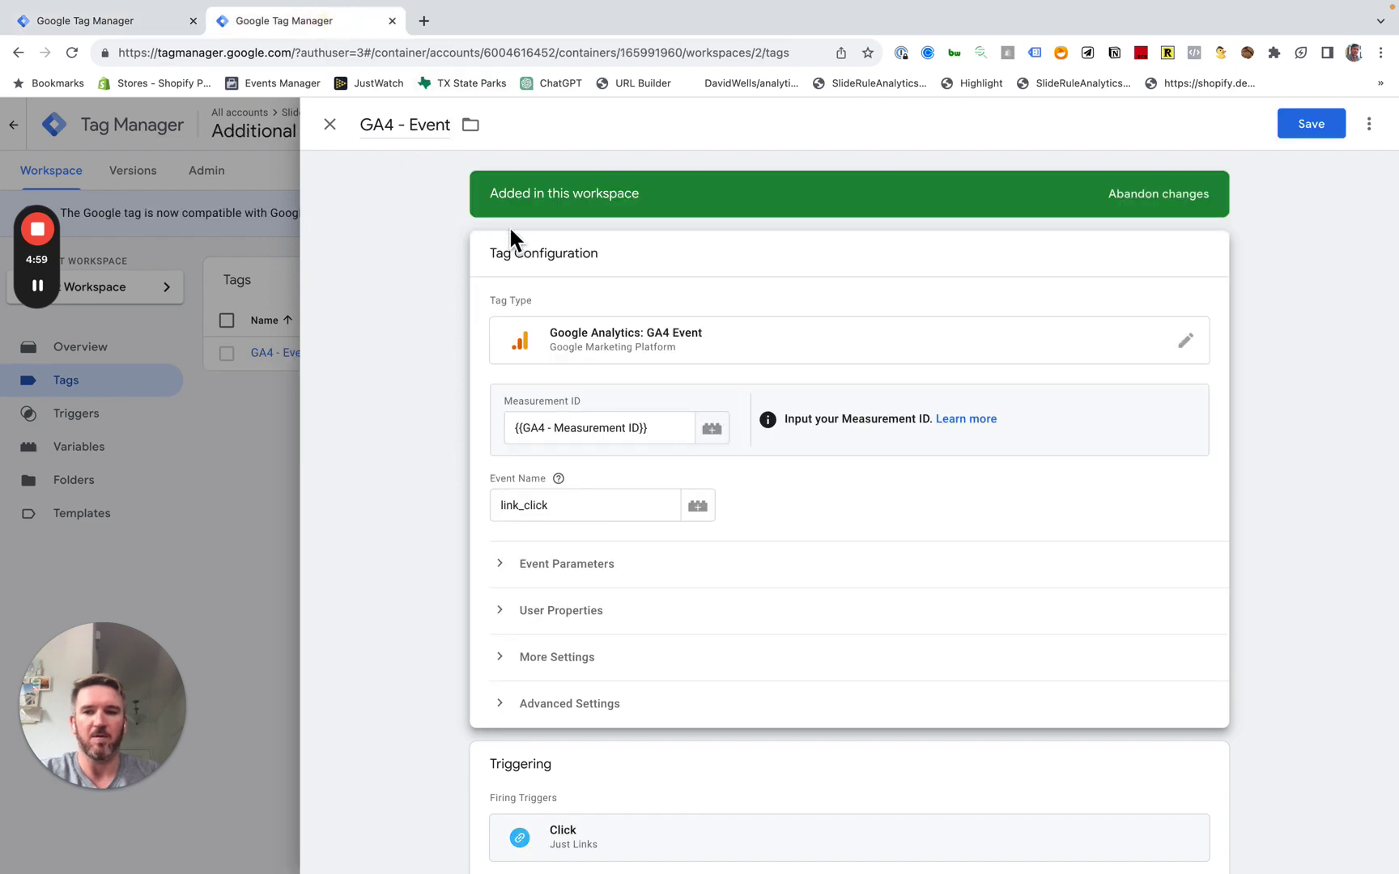
click(331, 124)
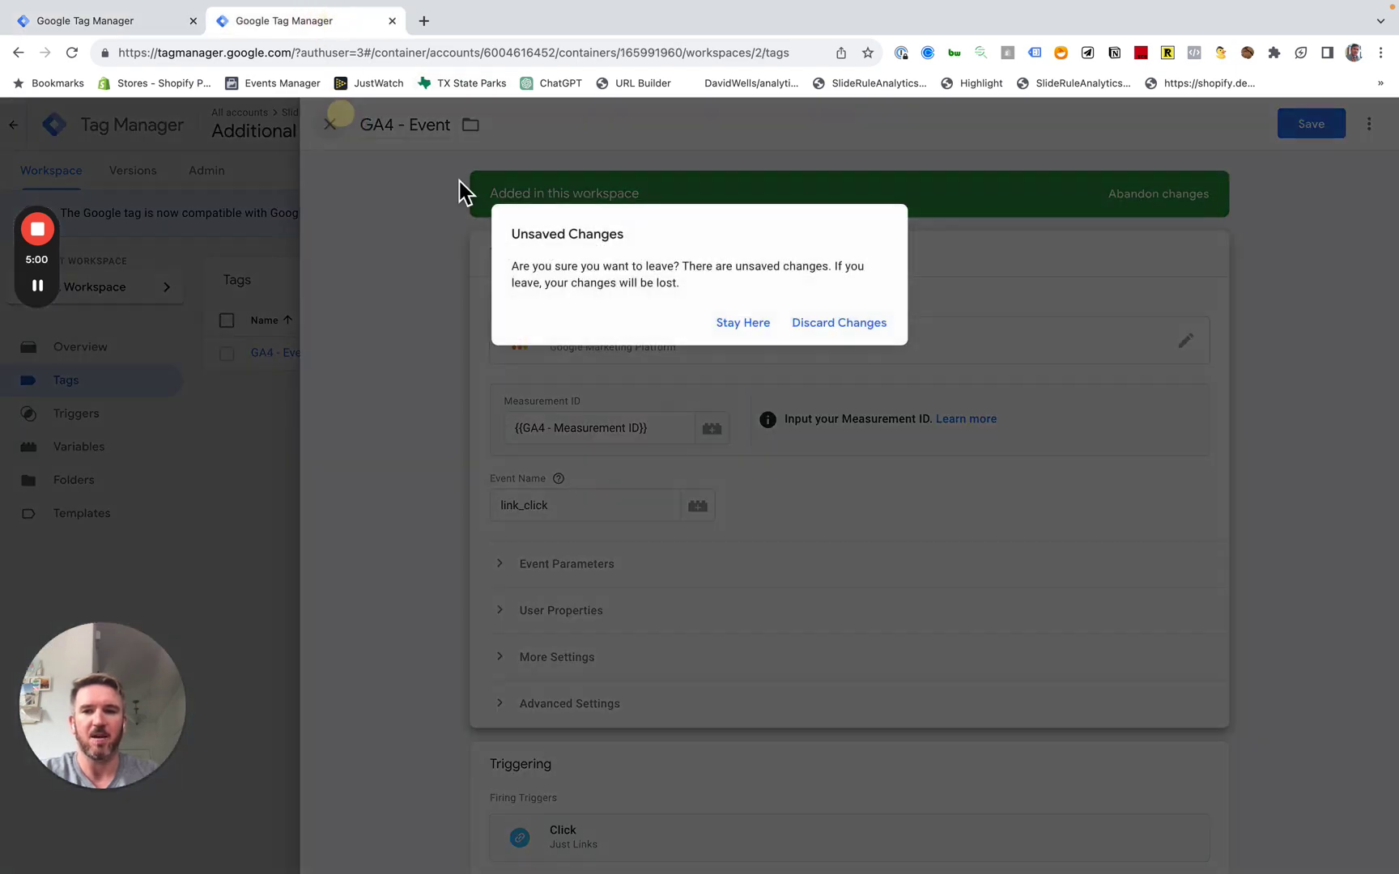
Step: Discard the GA4 - Event edits and start a new Google Tag, expanding its Configuration settings
click(836, 324)
click(1333, 287)
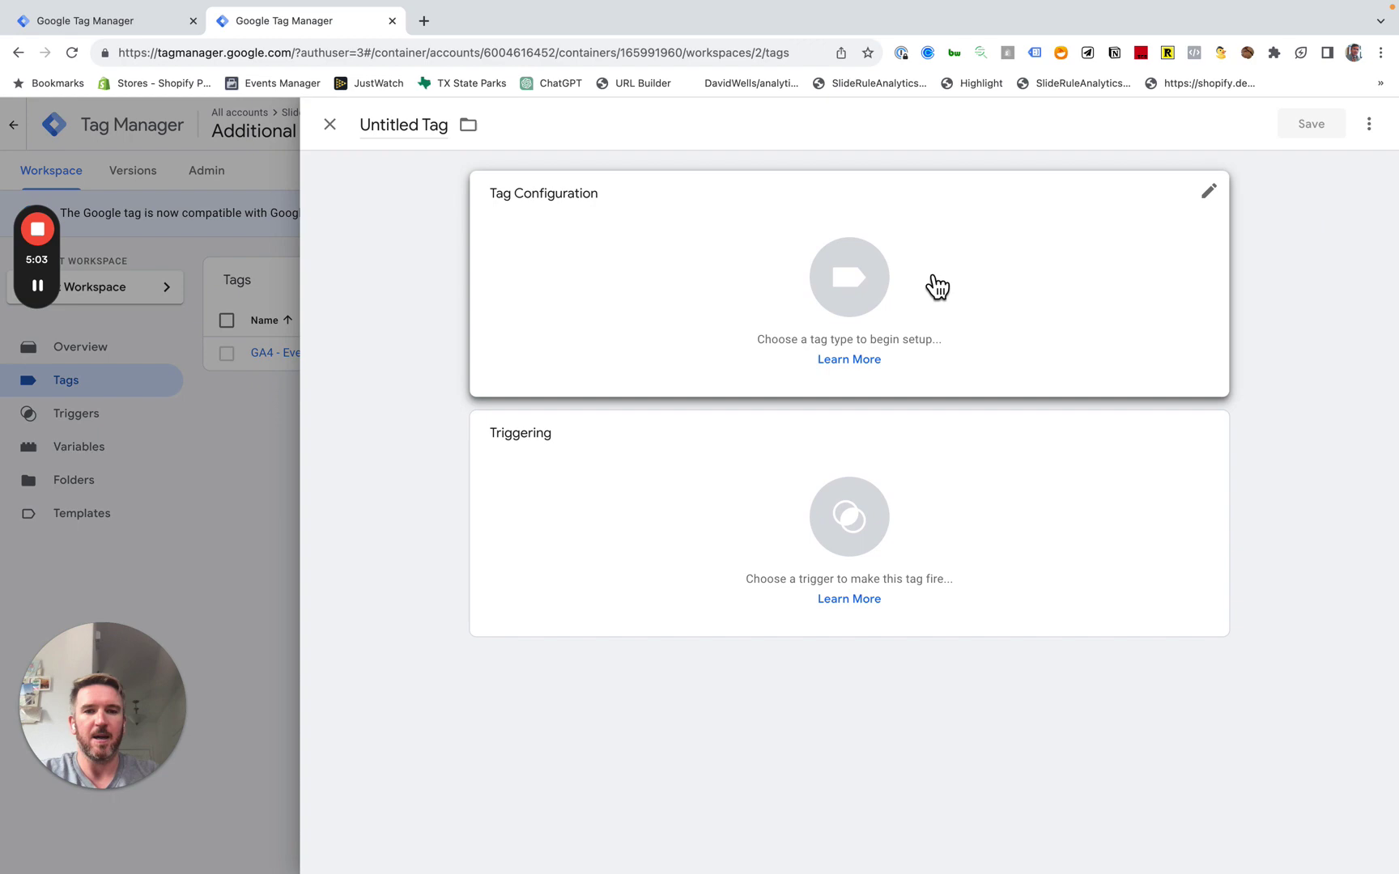
click(943, 285)
click(1031, 258)
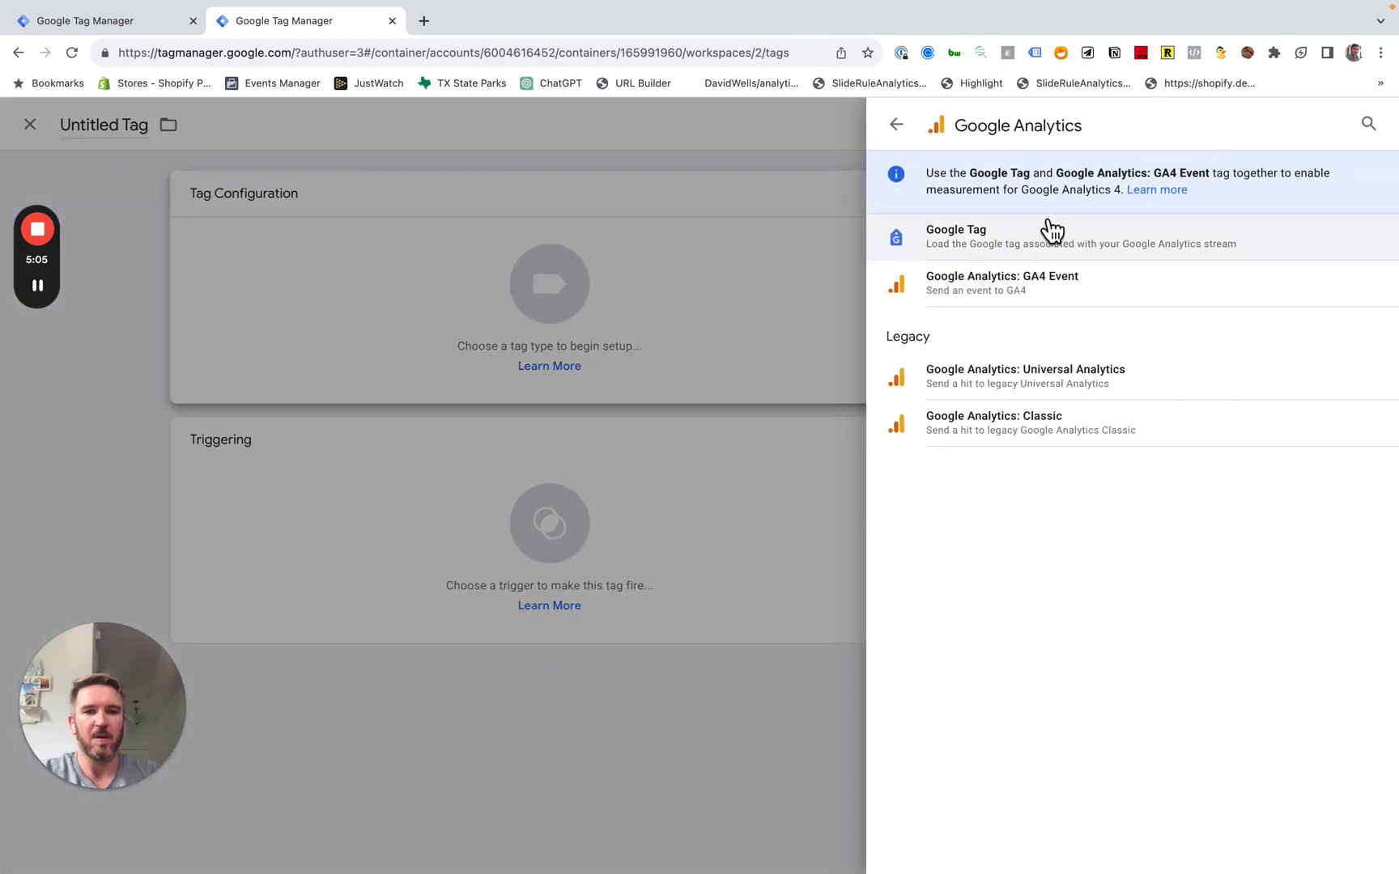
click(1050, 230)
click(614, 416)
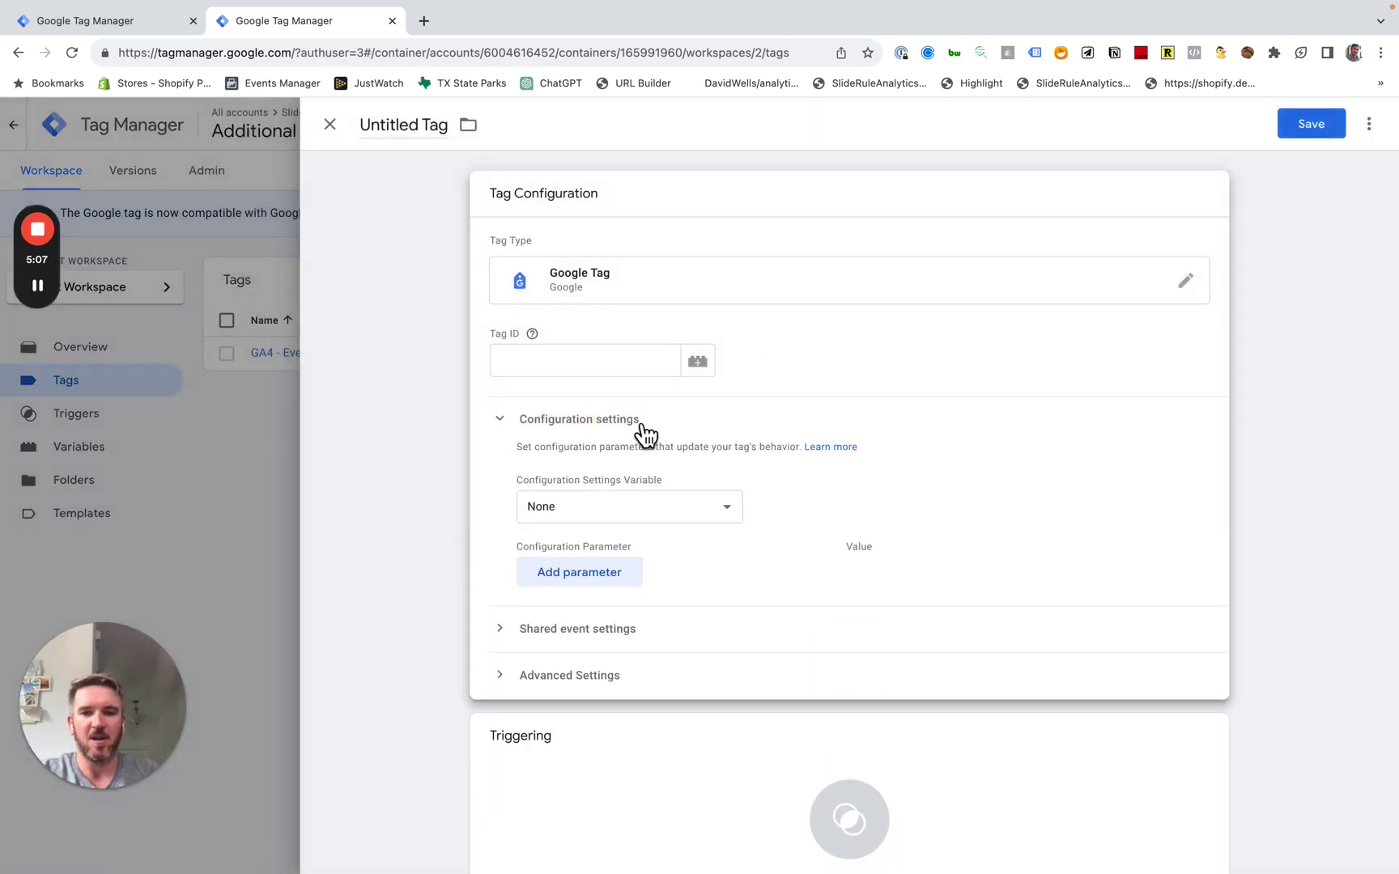
Step: Create a configuration settings variable with parameter custom_dimension set to 'vlaue'
click(608, 589)
click(658, 502)
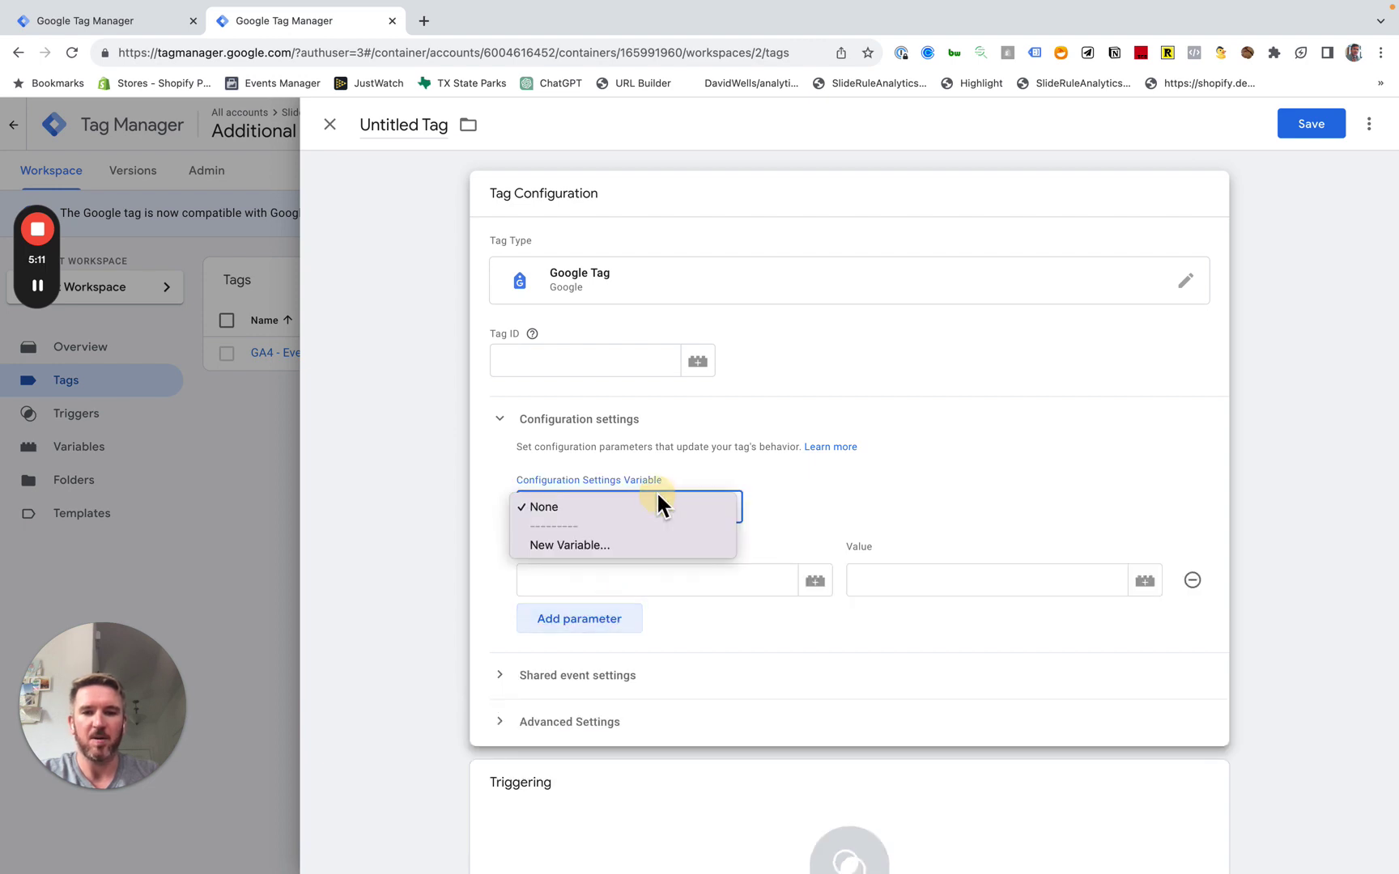
click(591, 545)
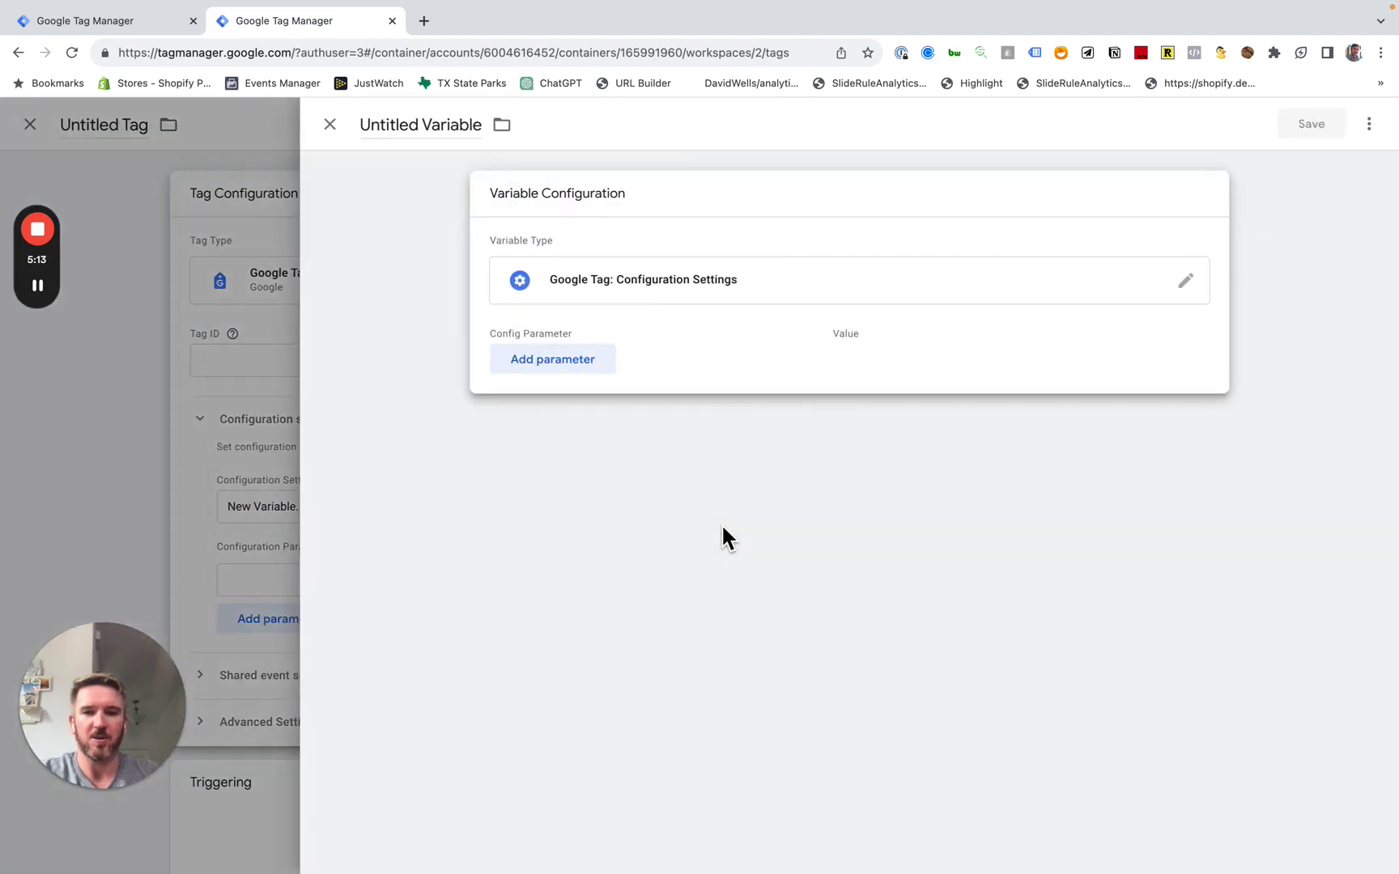
click(555, 359)
click(604, 378)
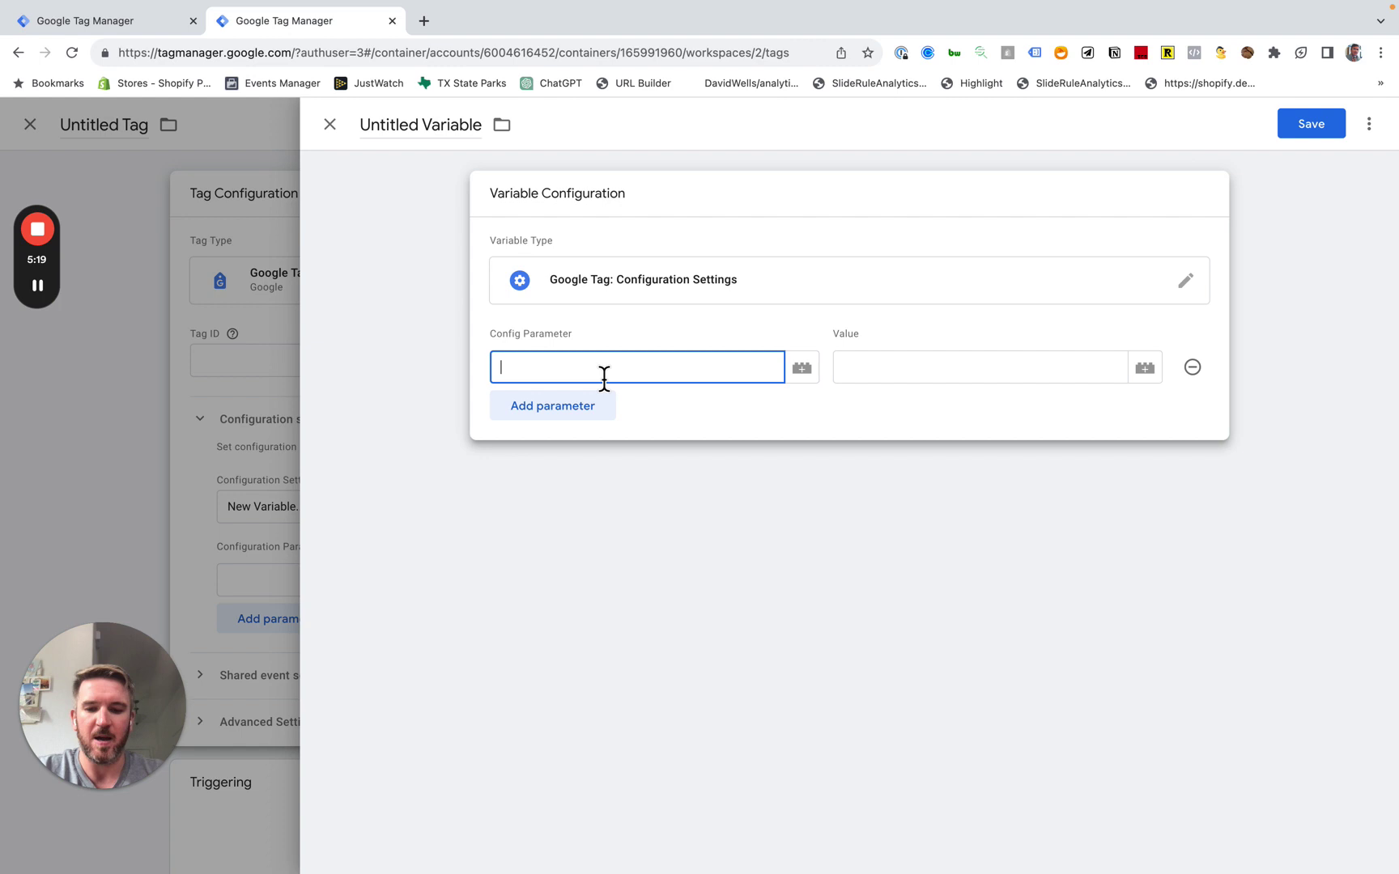
text(custom)
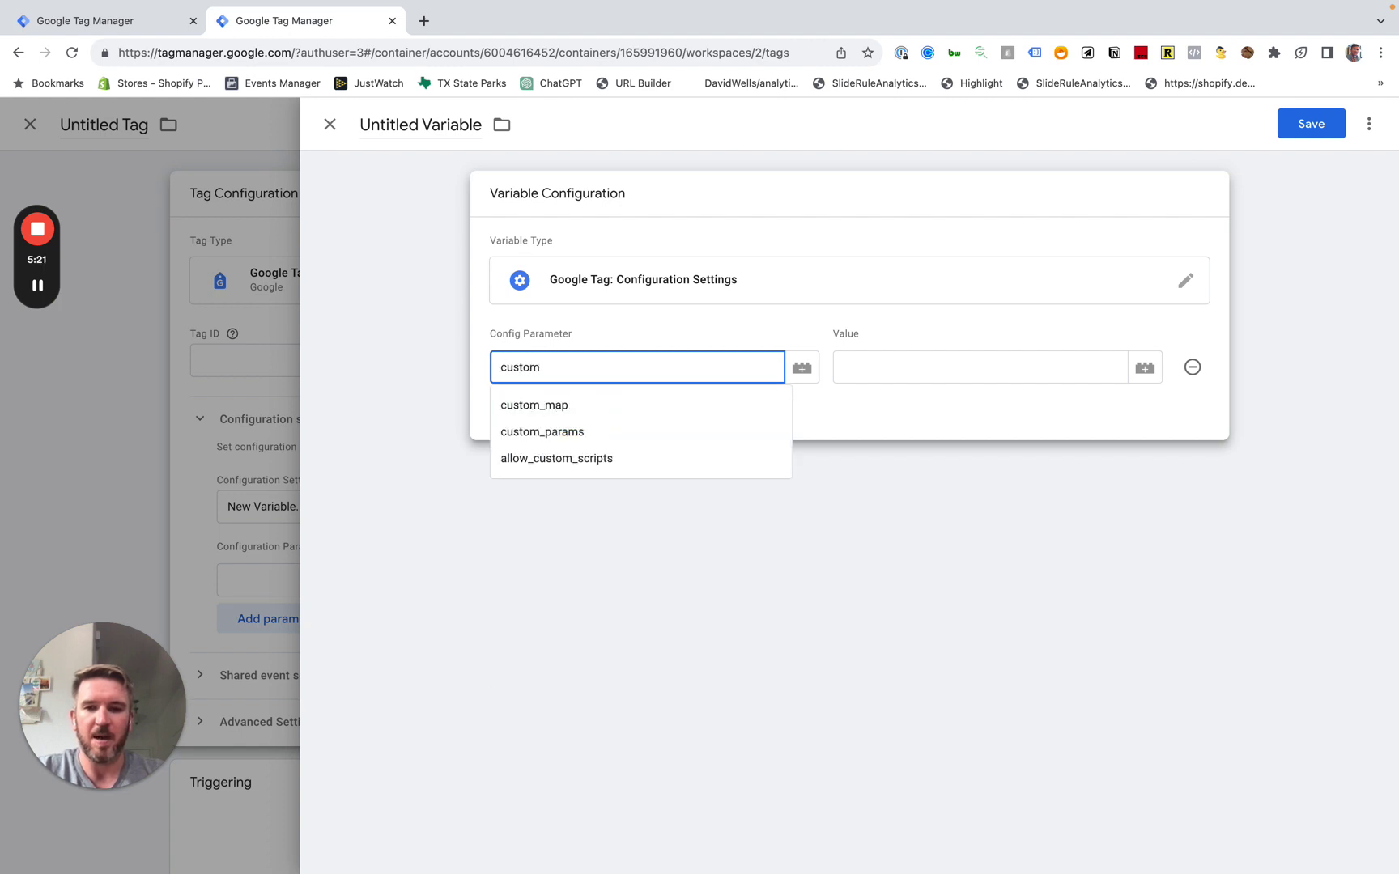
text(_dimen)
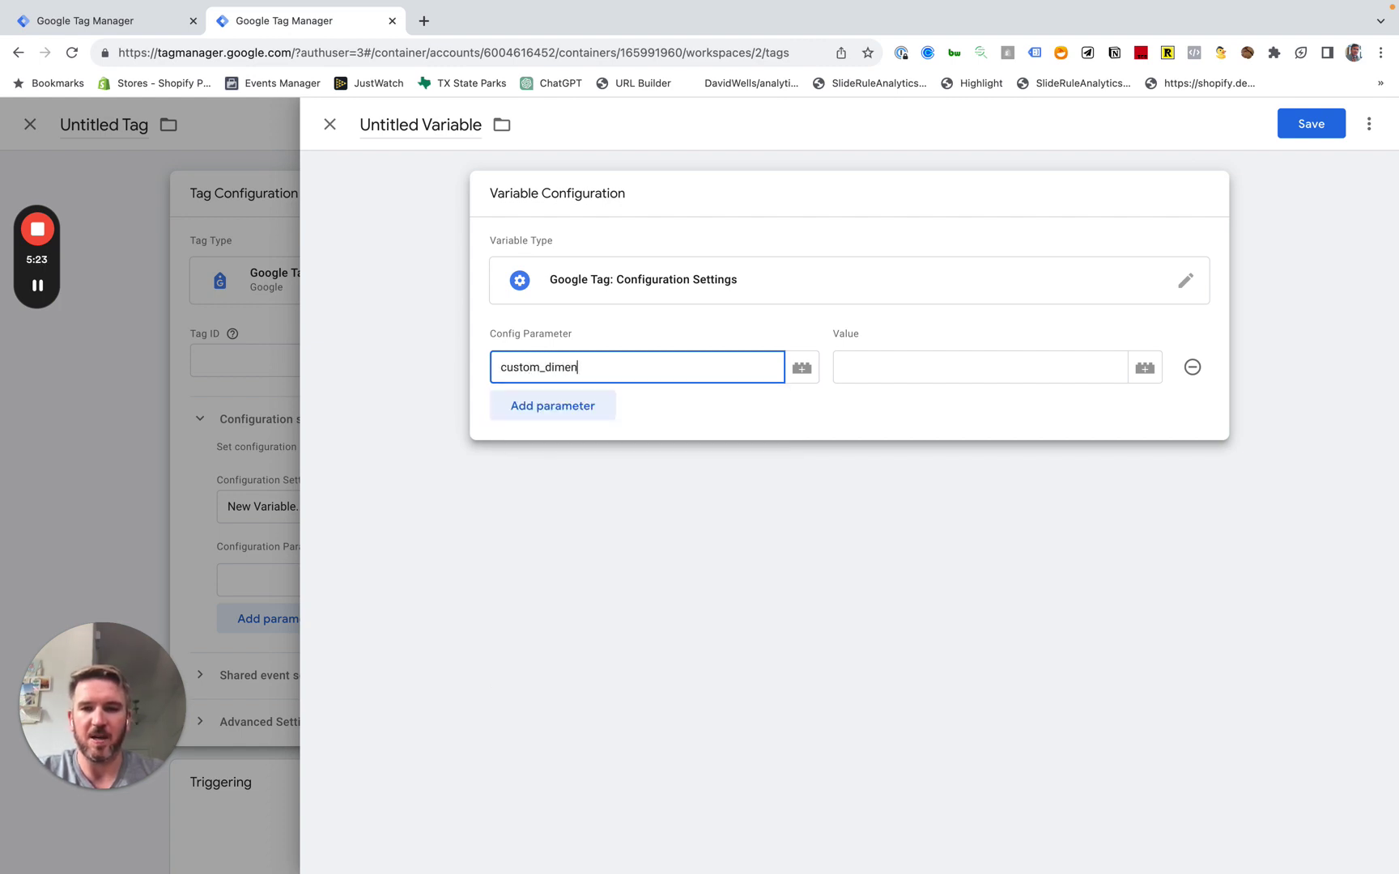
text(sion)
key(Tab)
key(Tab)
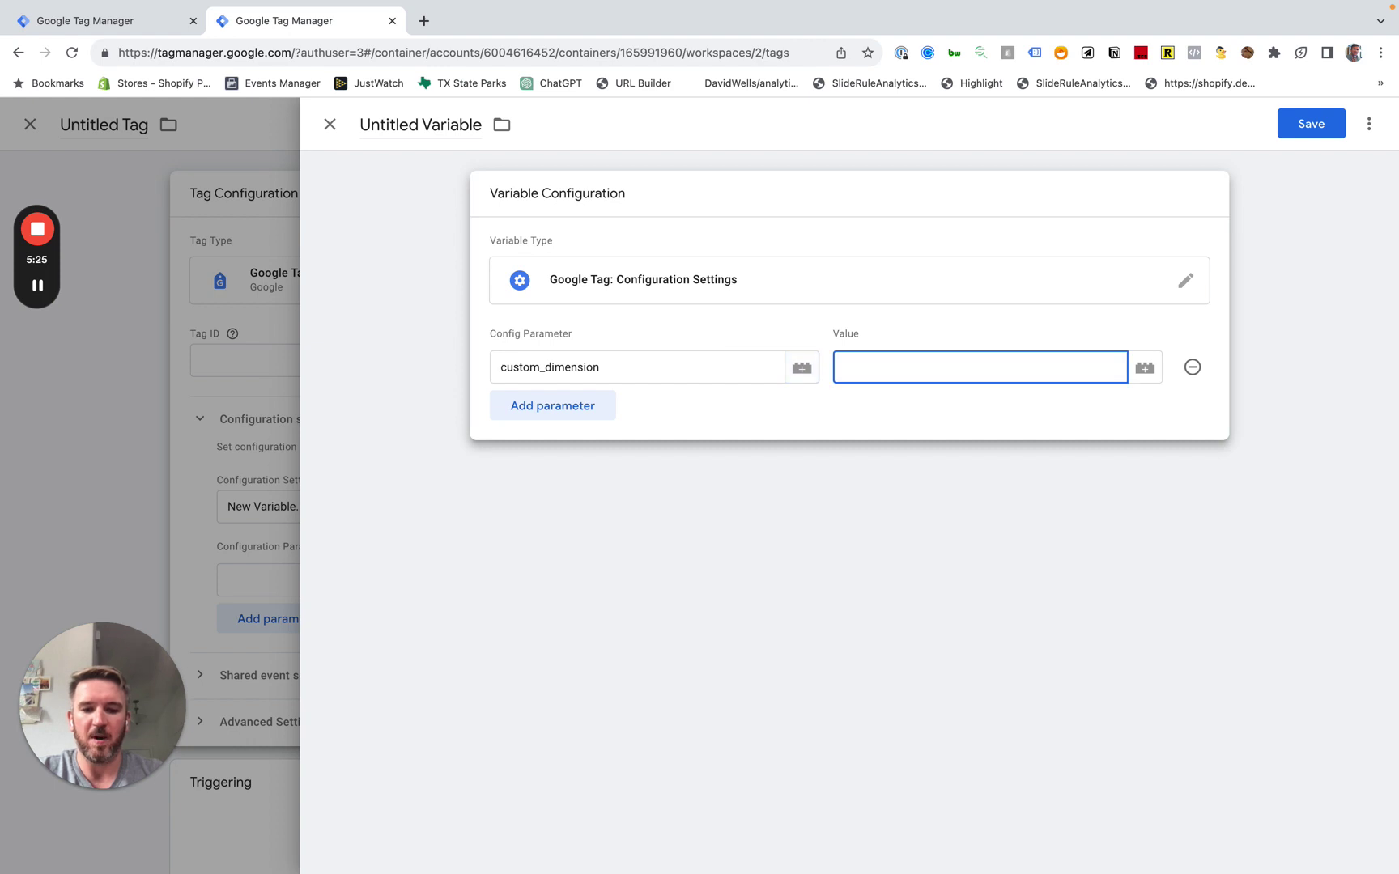
text(vlaue)
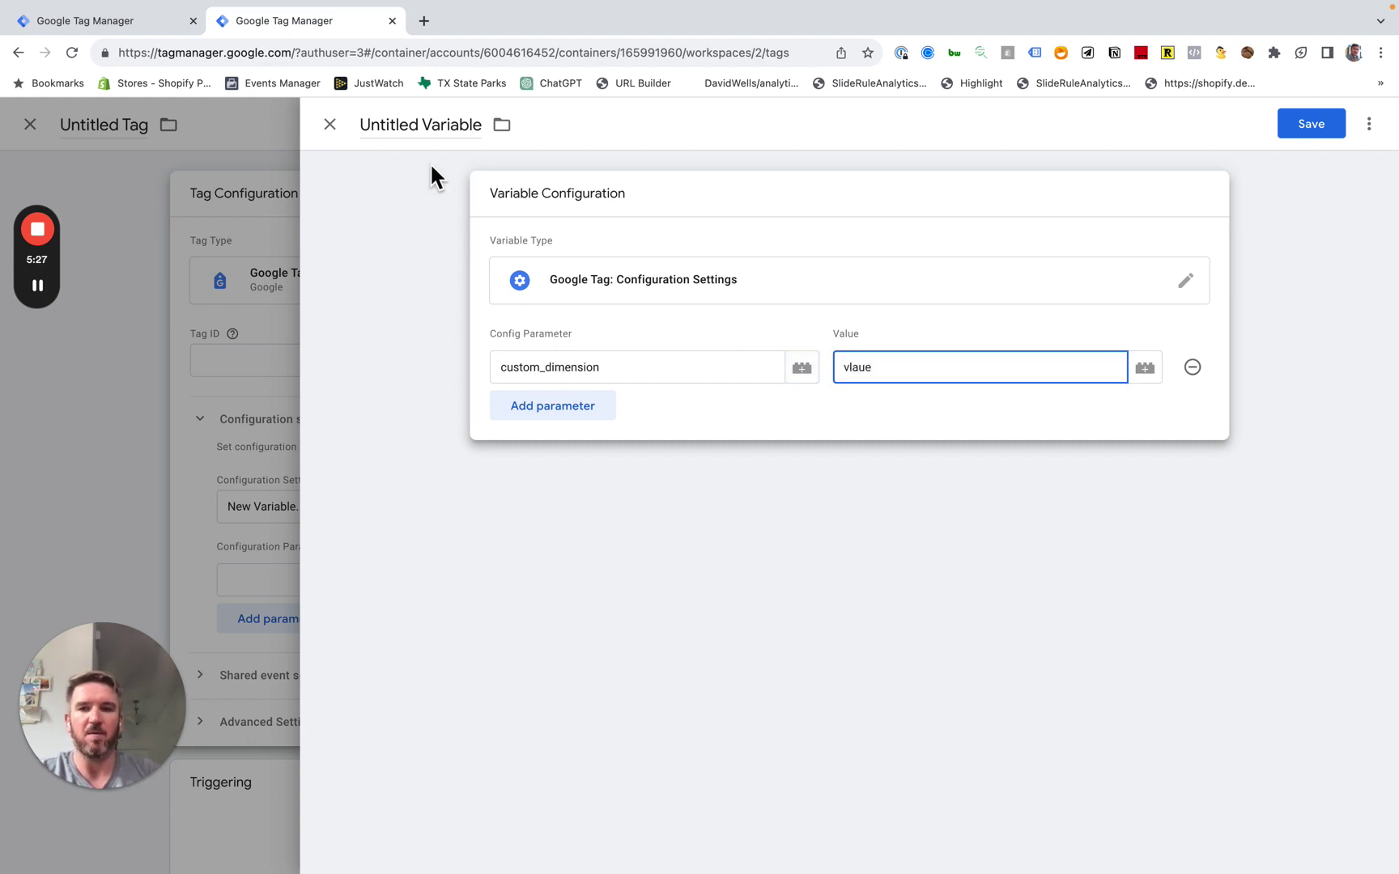
Step: Discard the unfinished settings variable and the untitled Google Tag
click(332, 125)
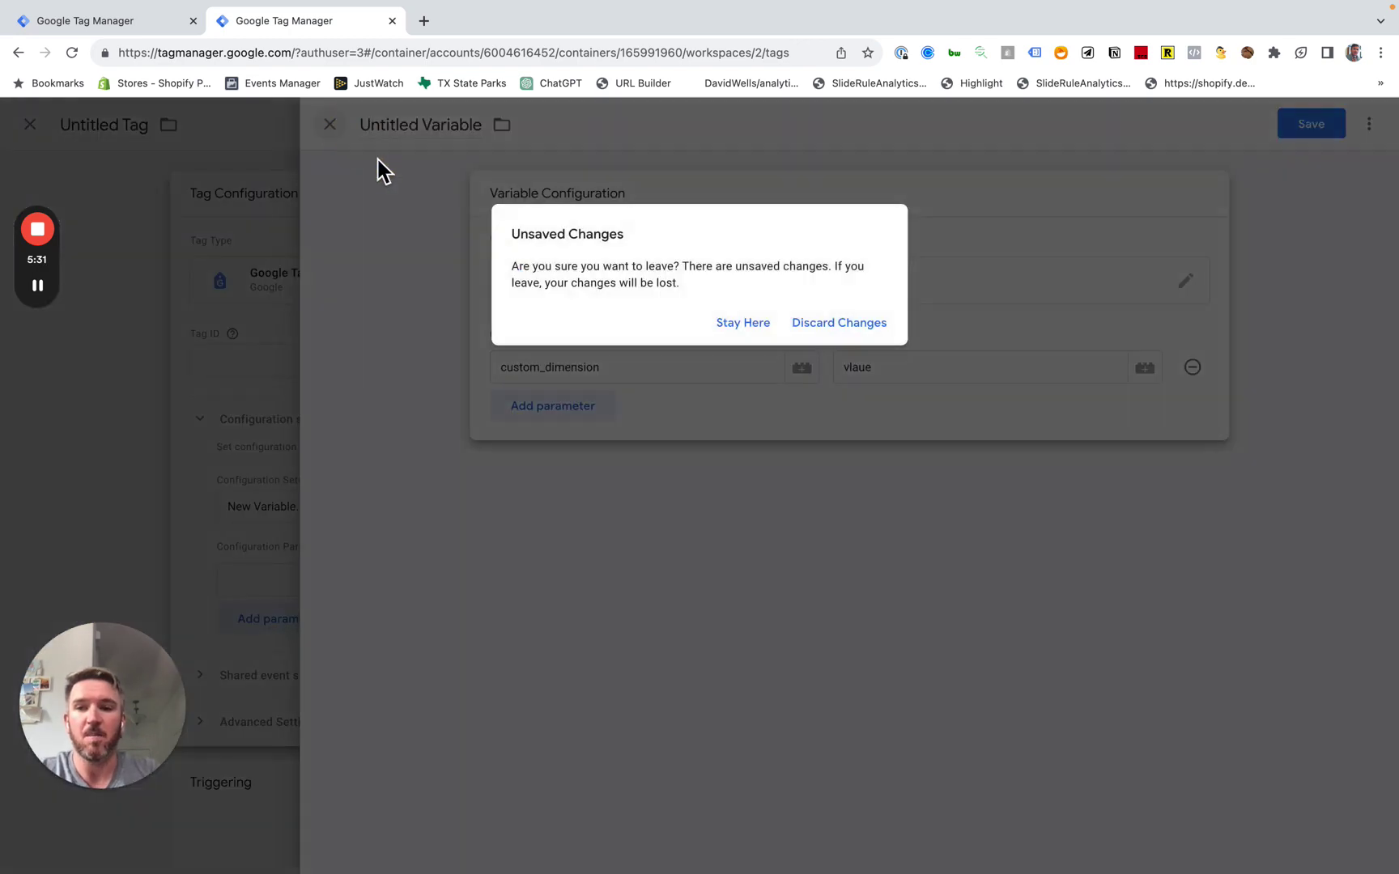
click(801, 324)
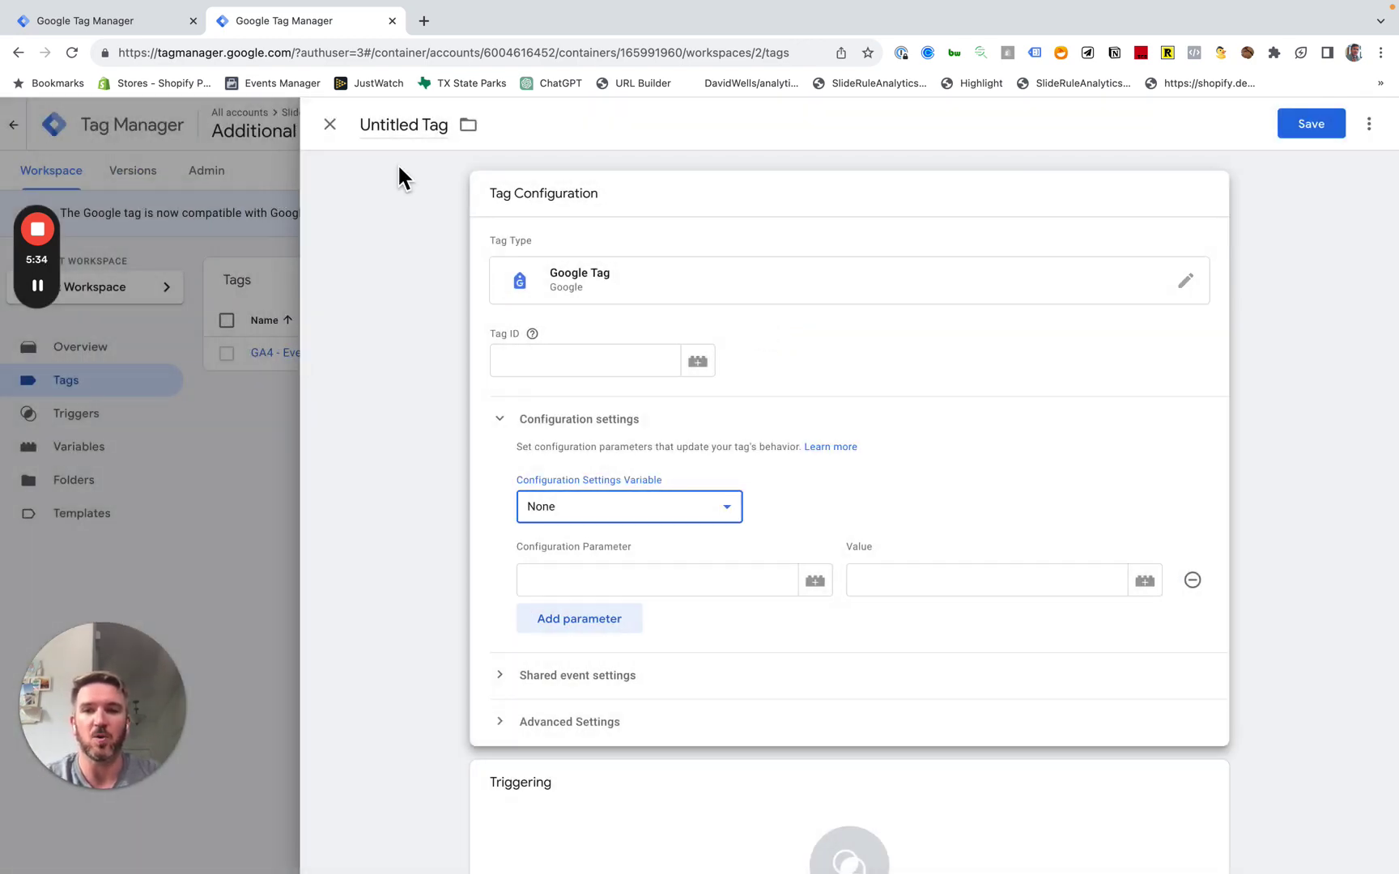
click(330, 125)
click(797, 323)
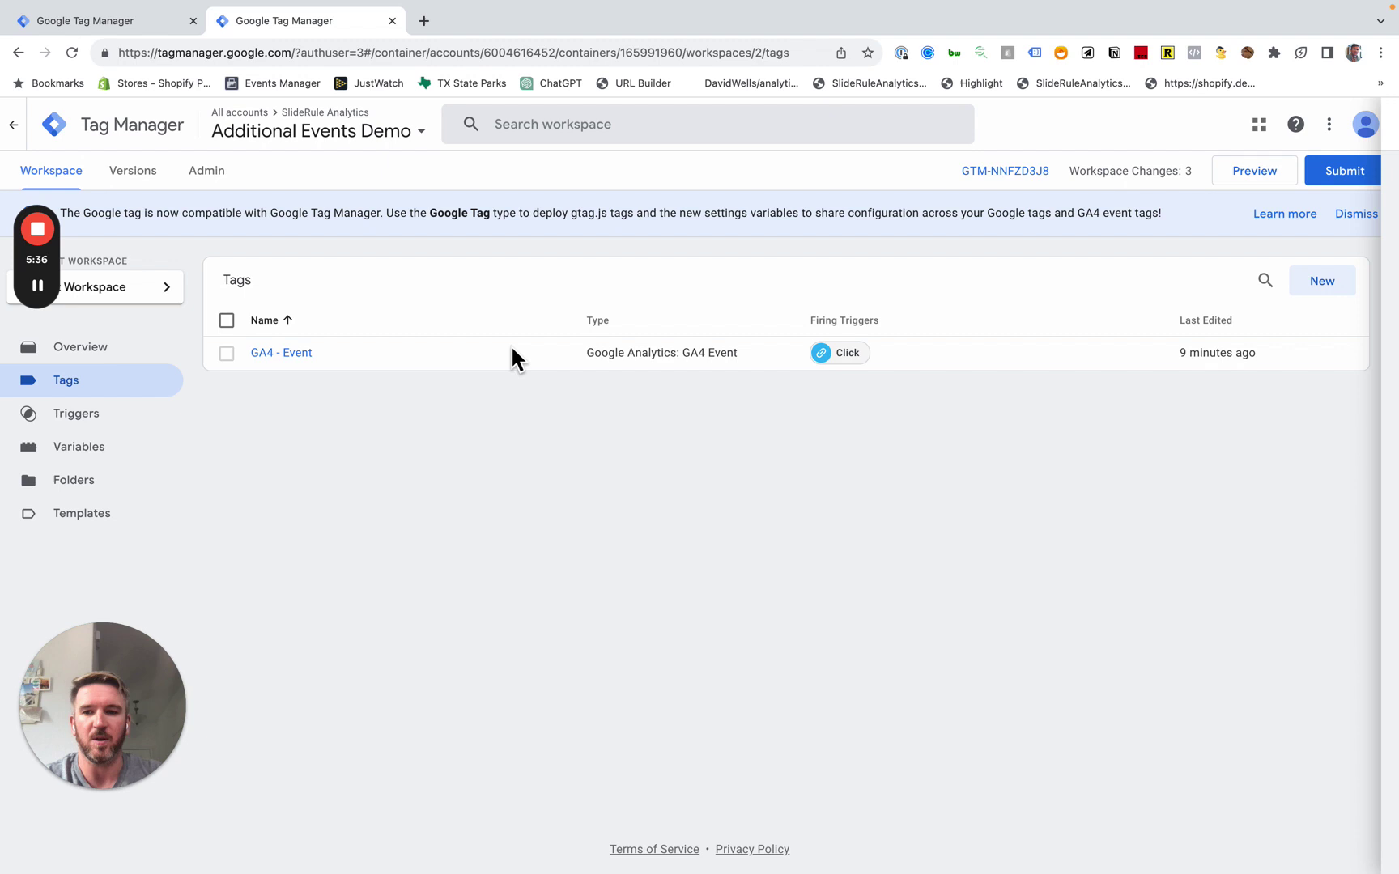
Step: Open GA4 - Event's configuration and add a 'dimens' user property with value 'value'
click(307, 353)
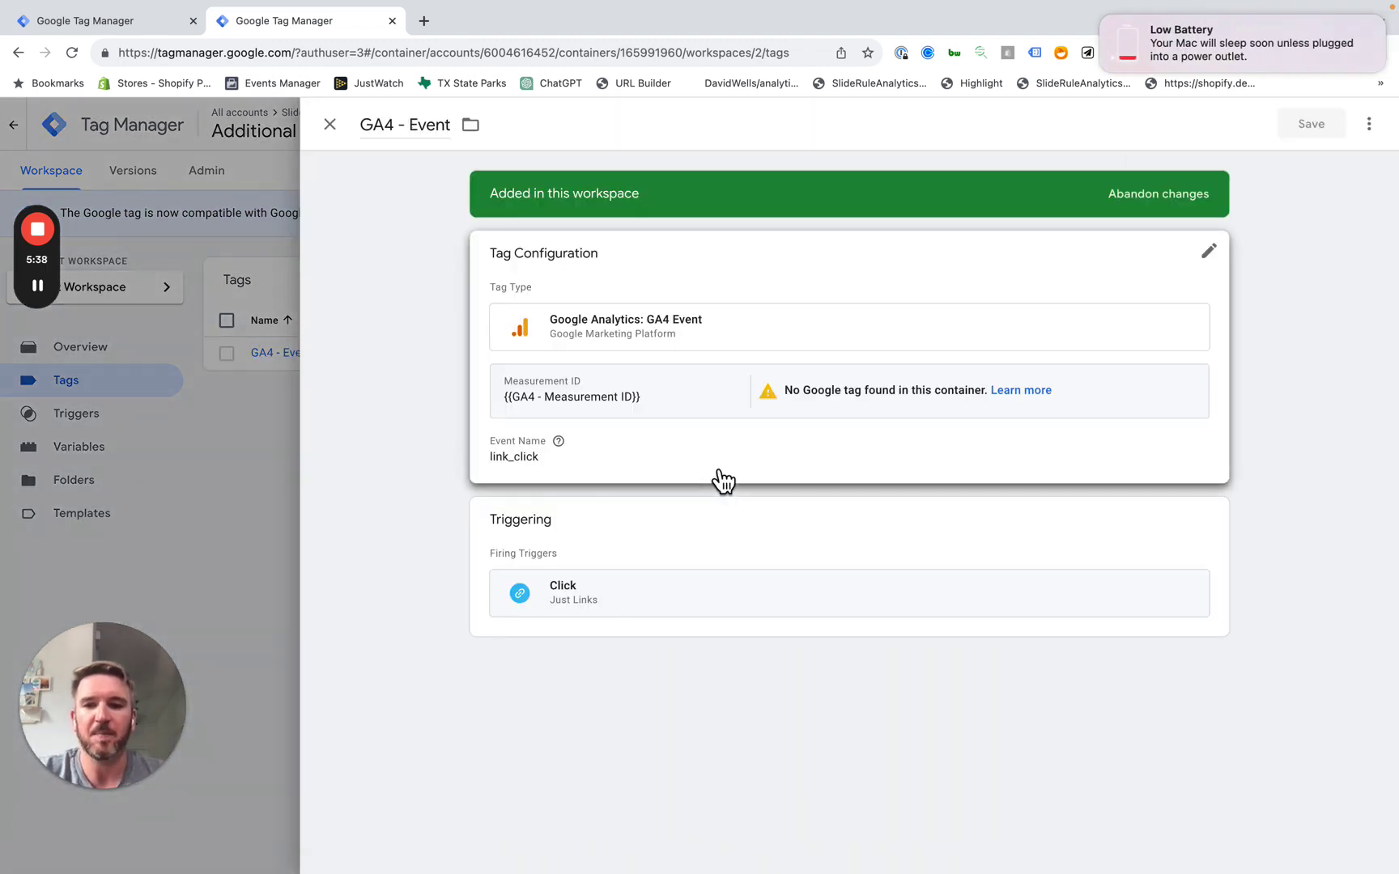
click(846, 285)
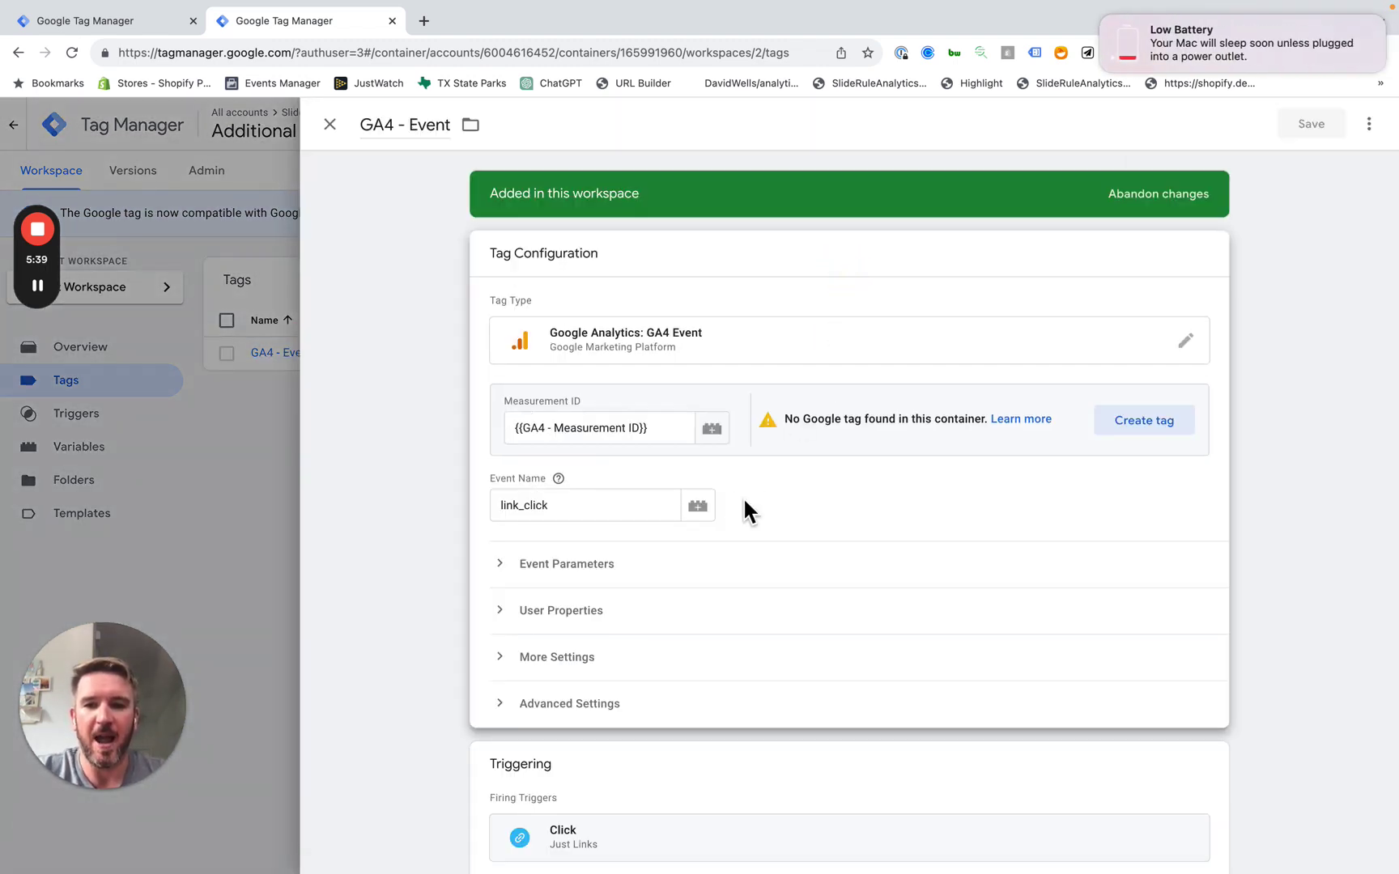
click(603, 611)
click(586, 671)
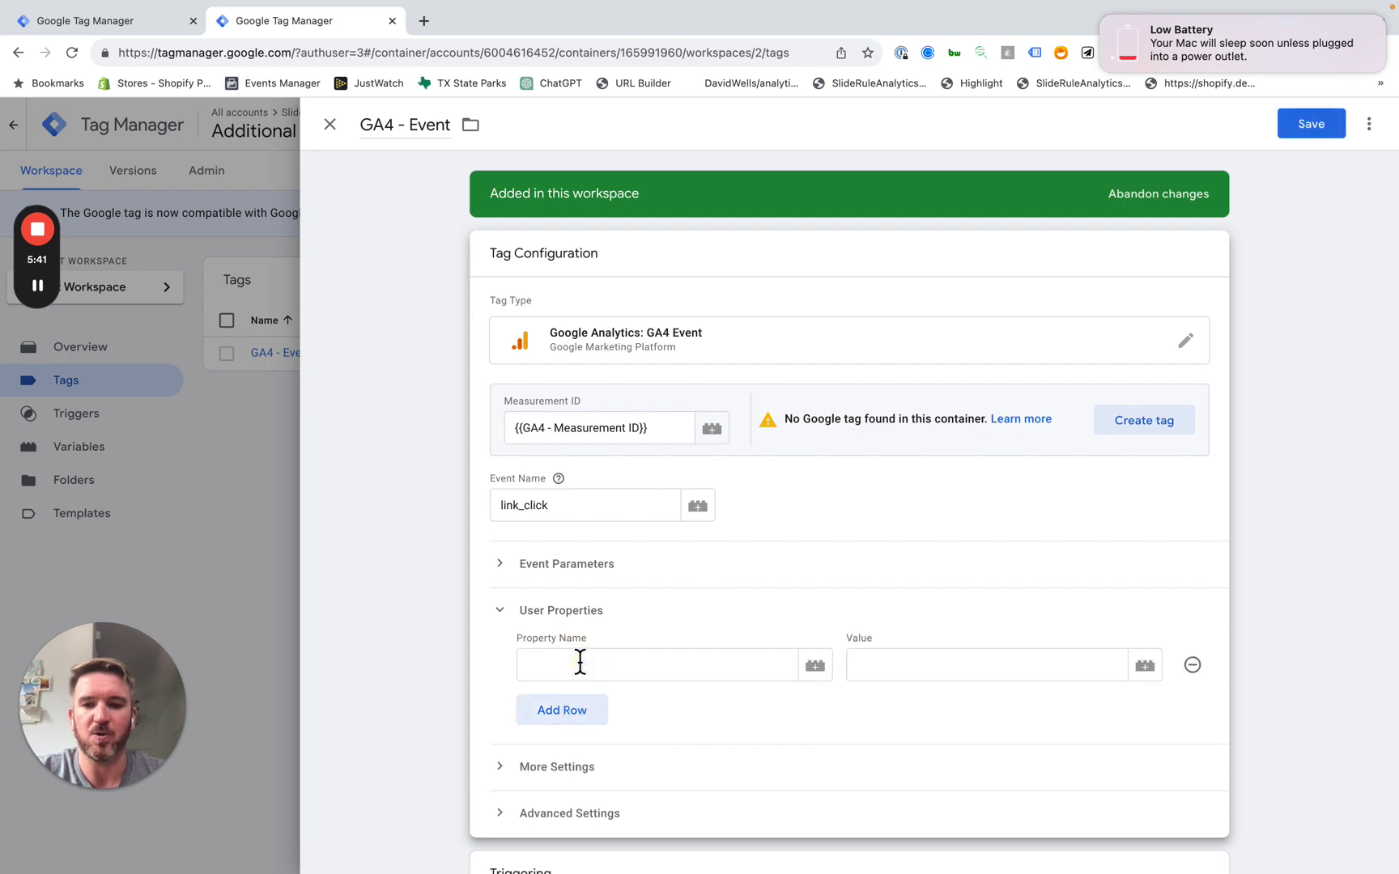
click(579, 662)
text(dimension)
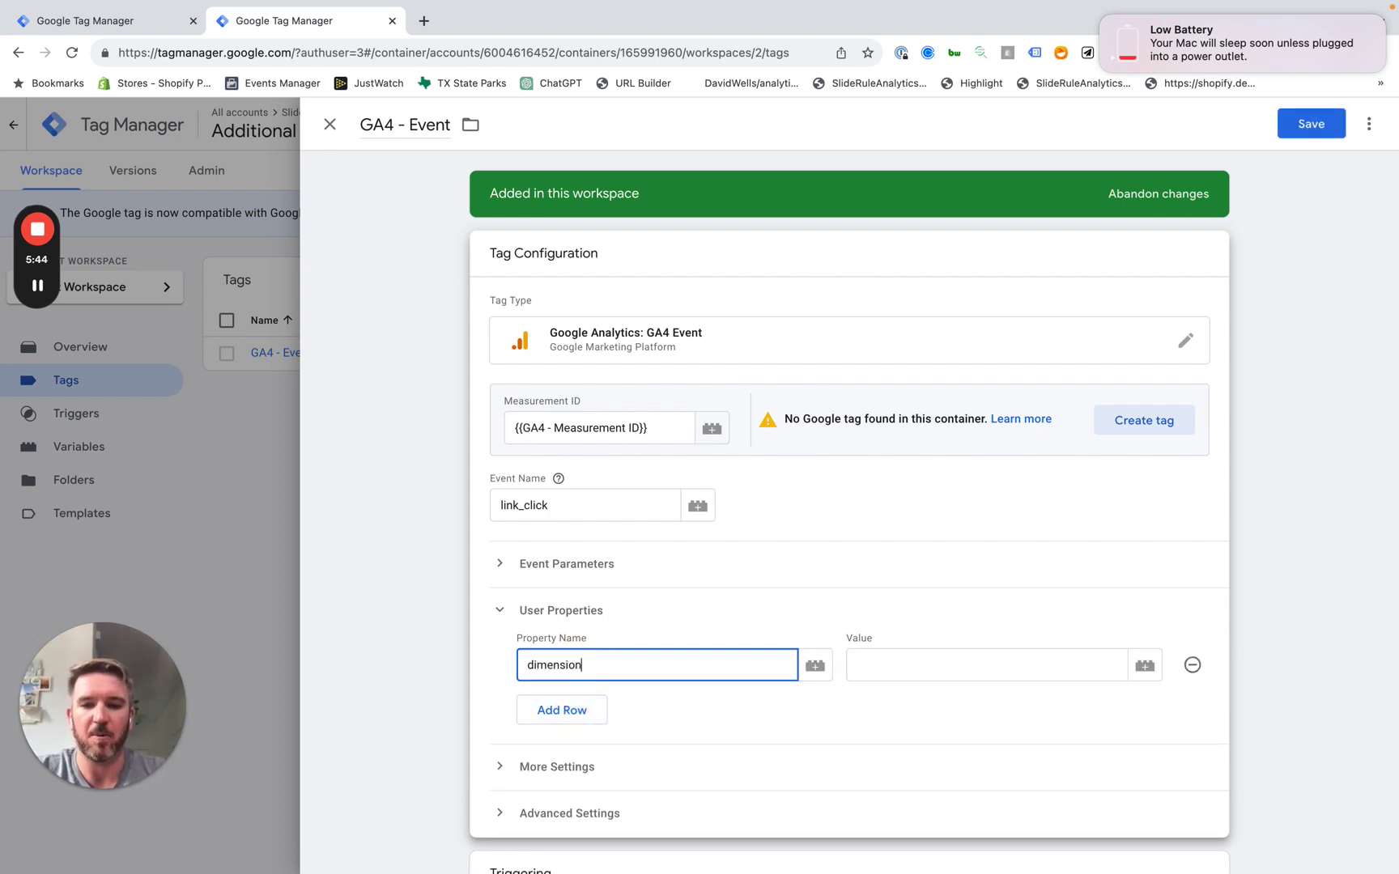
click(931, 665)
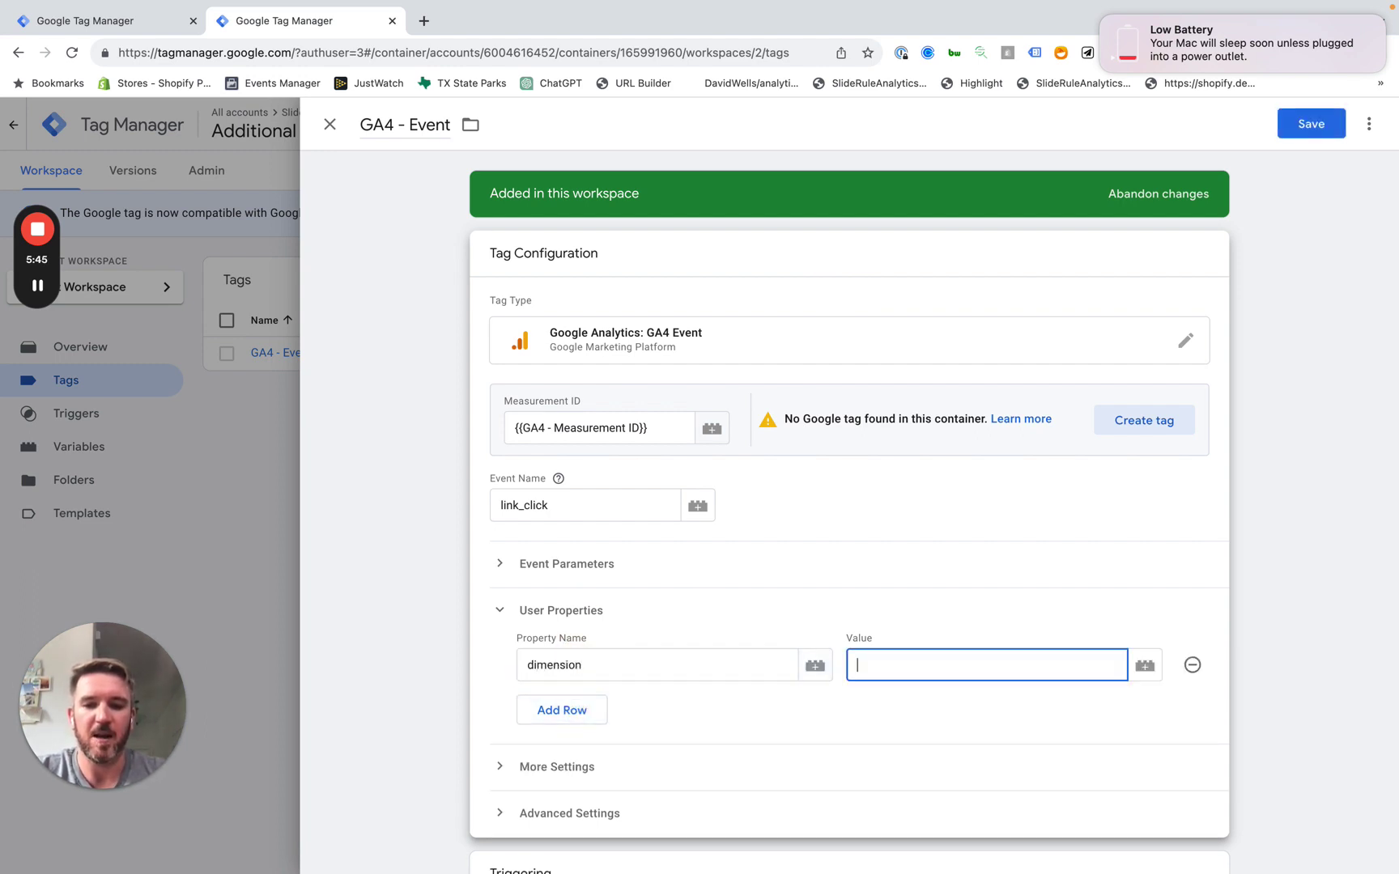
text(value)
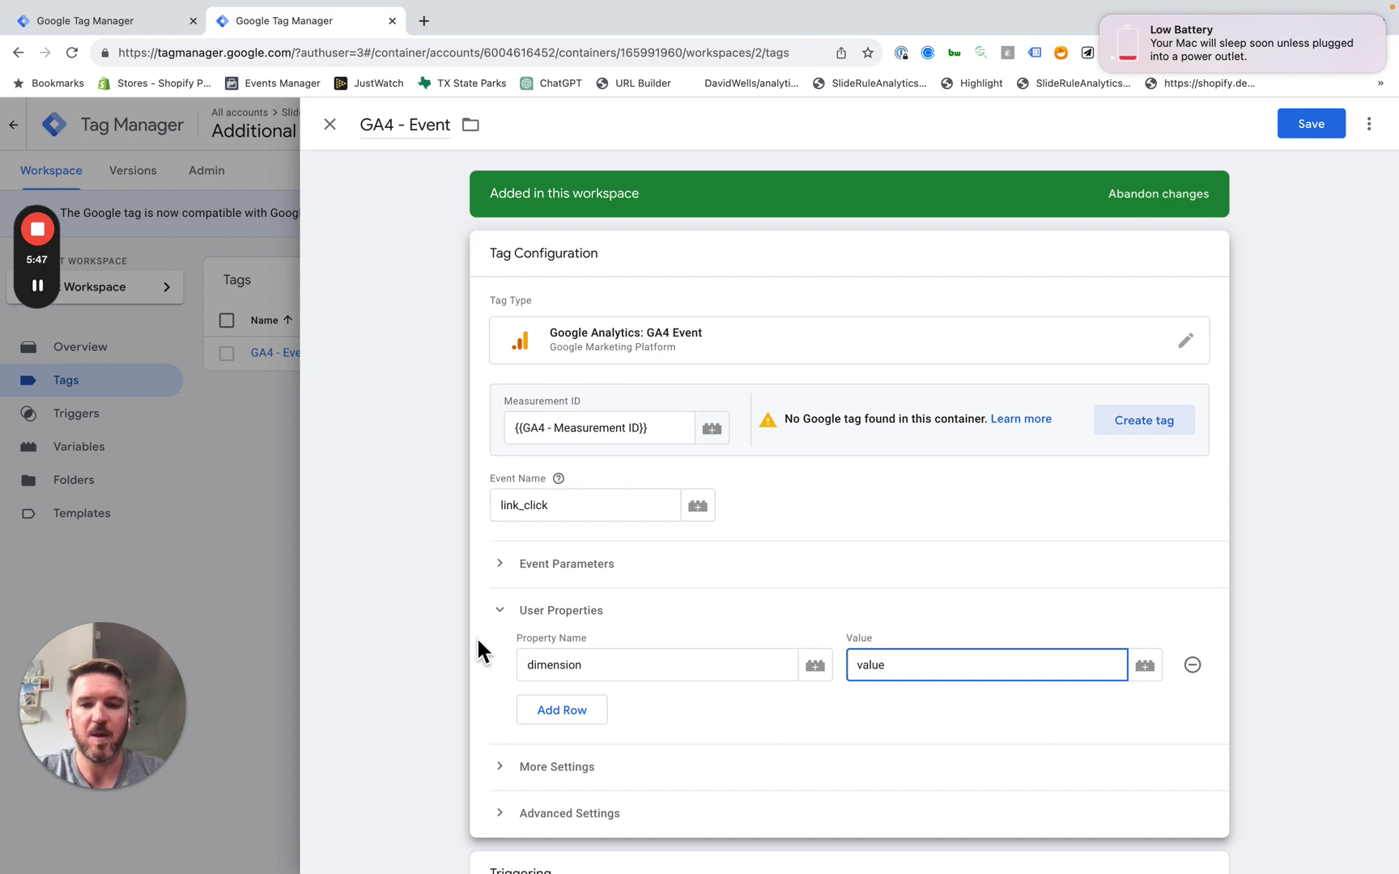
Step: Add event parameter link with value {{Click URL}}, keeping no event settings variable
click(557, 565)
click(563, 616)
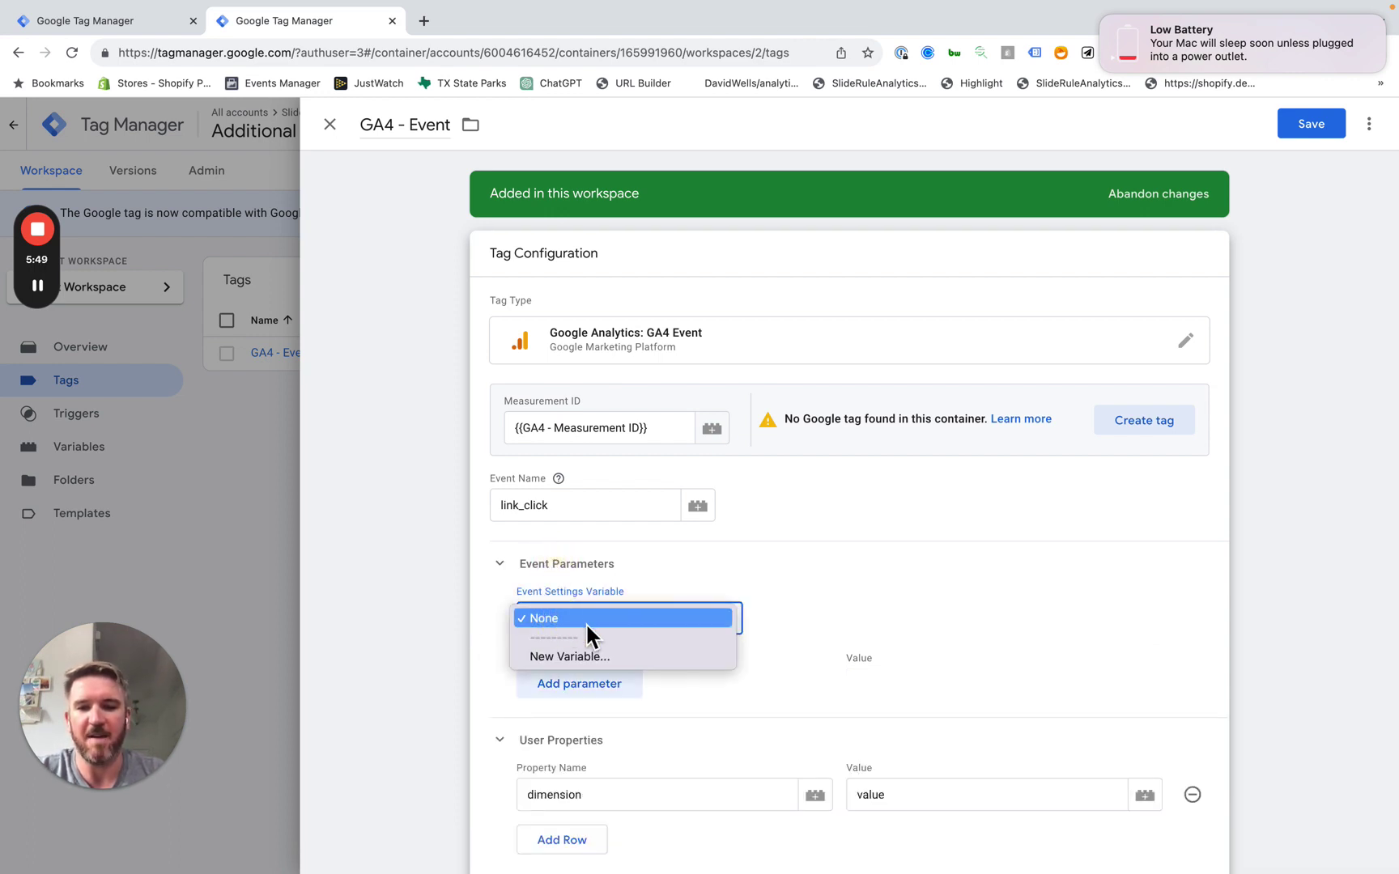
click(587, 620)
click(586, 686)
click(588, 690)
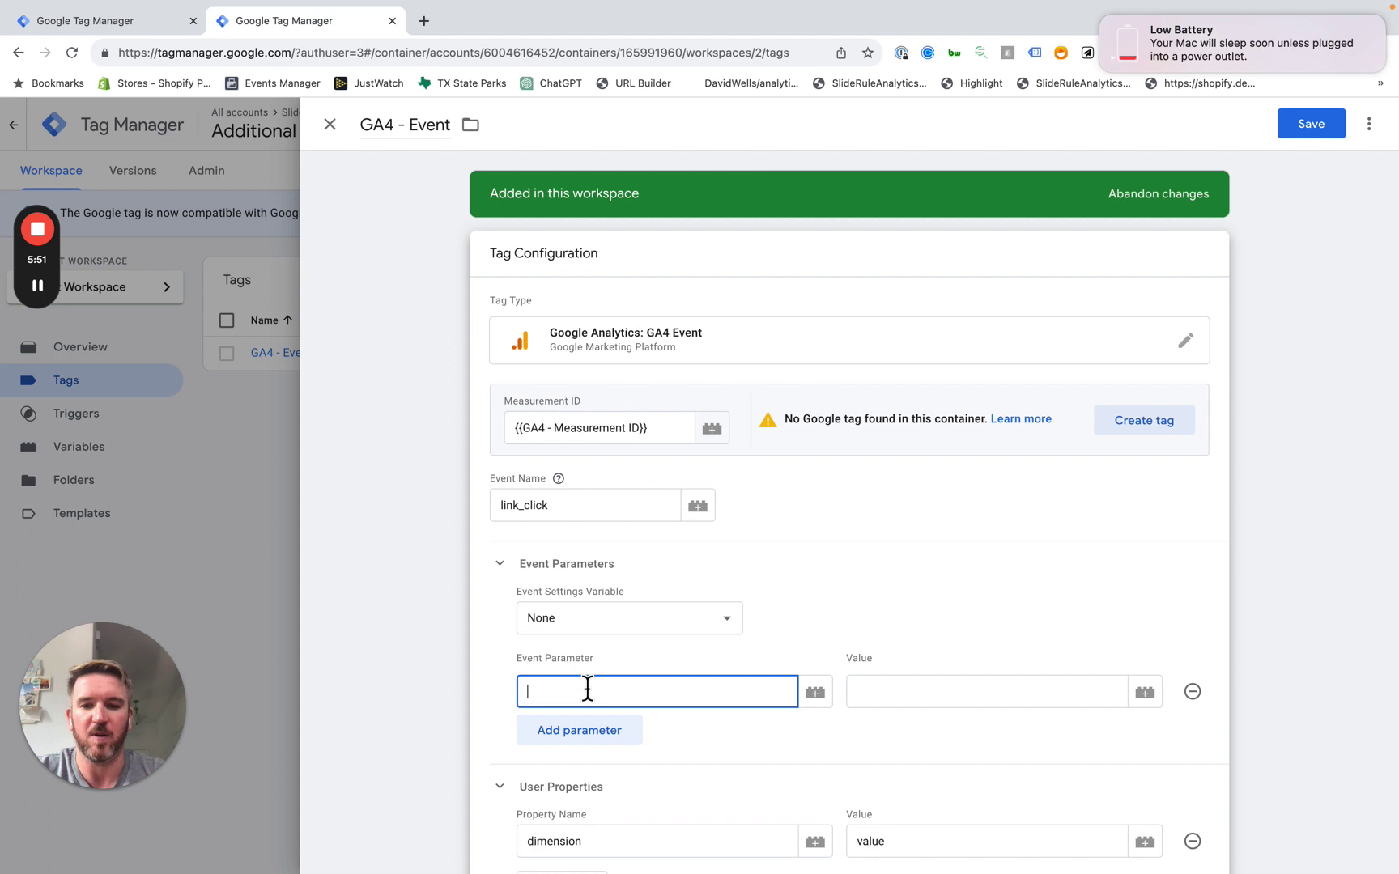
text(e)
key(BackSpace)
text(link)
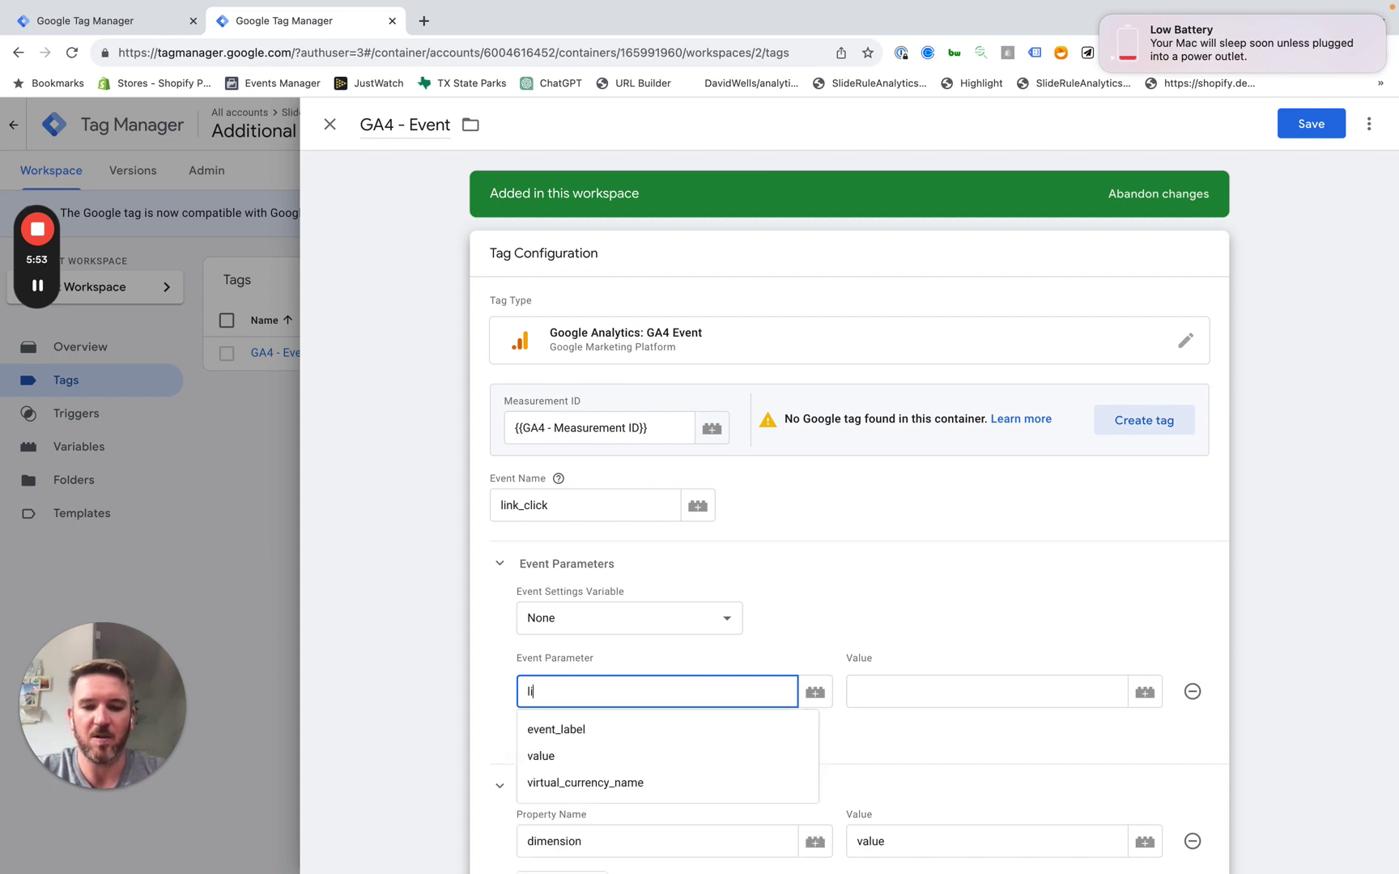
click(985, 691)
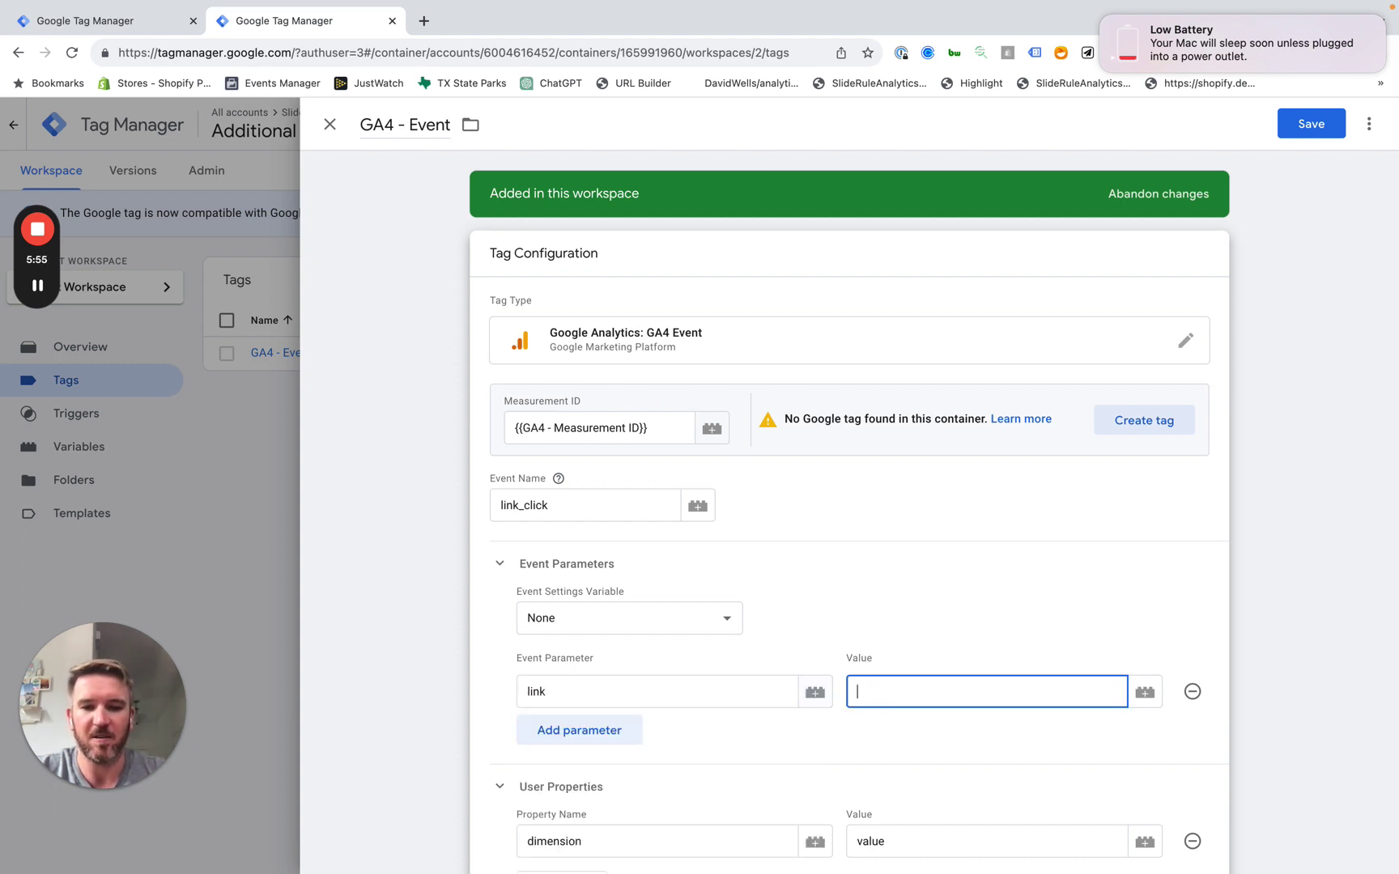
text({{Cli)
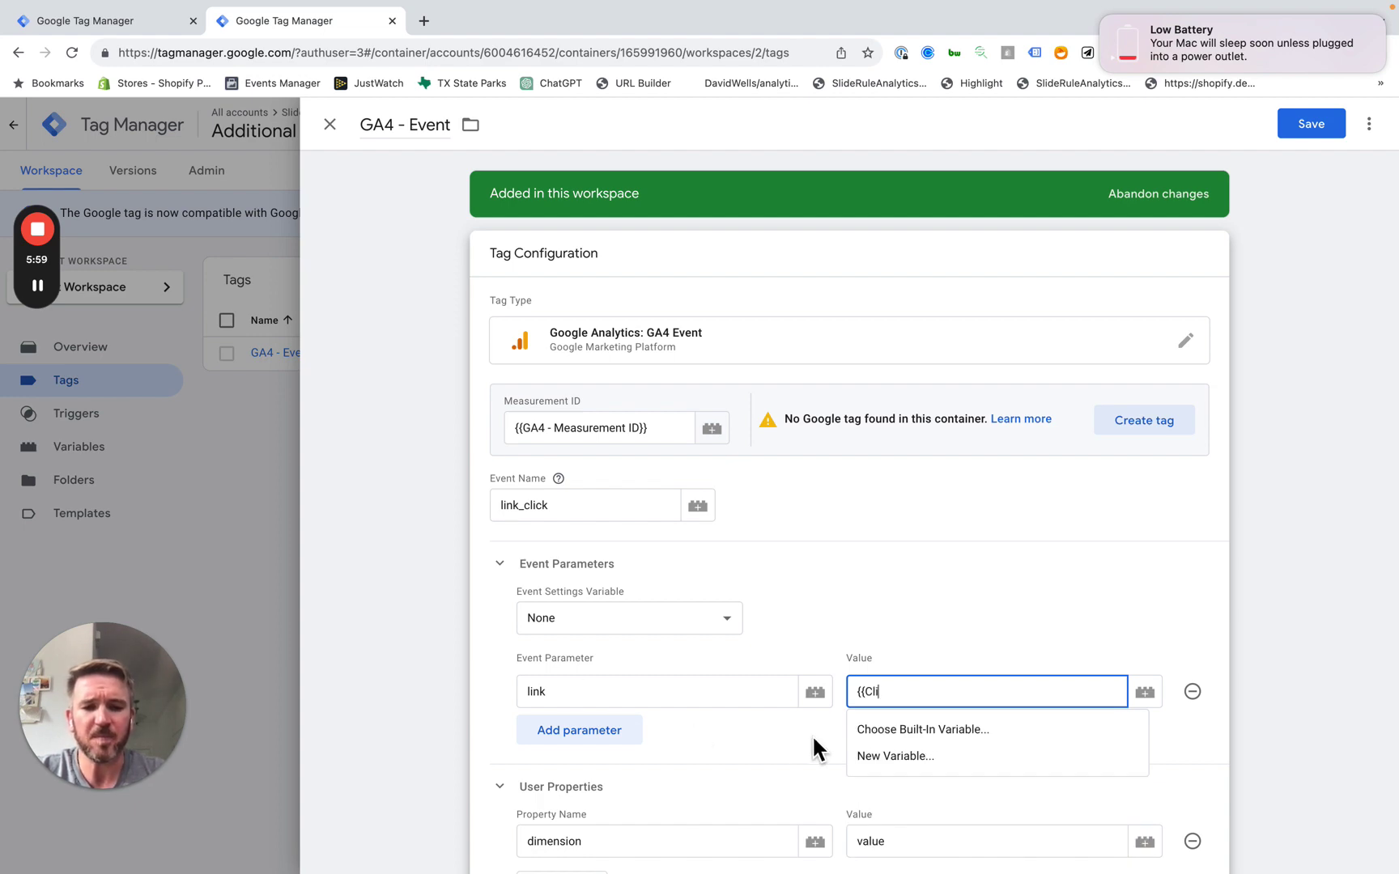
click(898, 729)
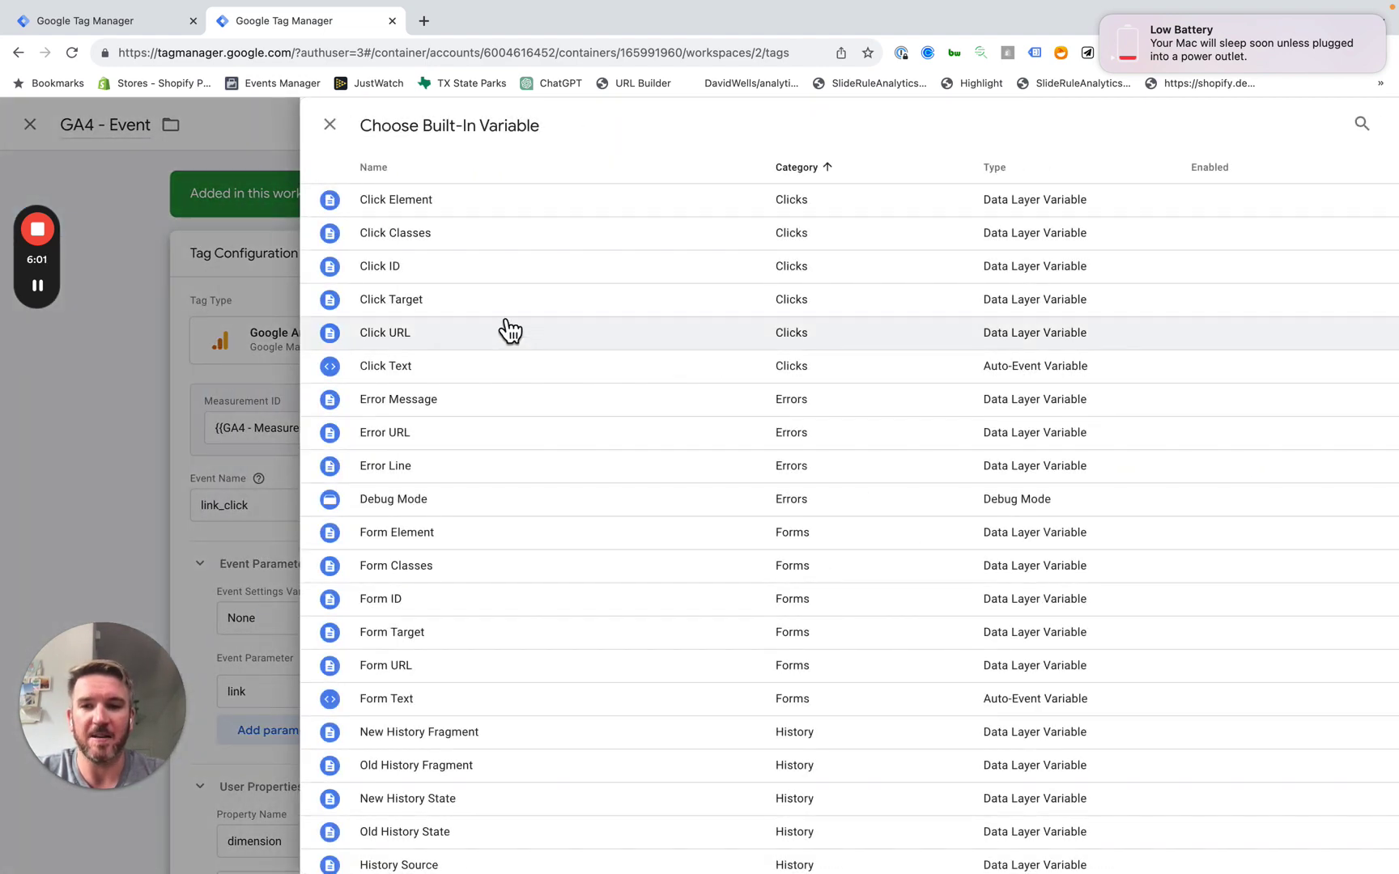
click(503, 333)
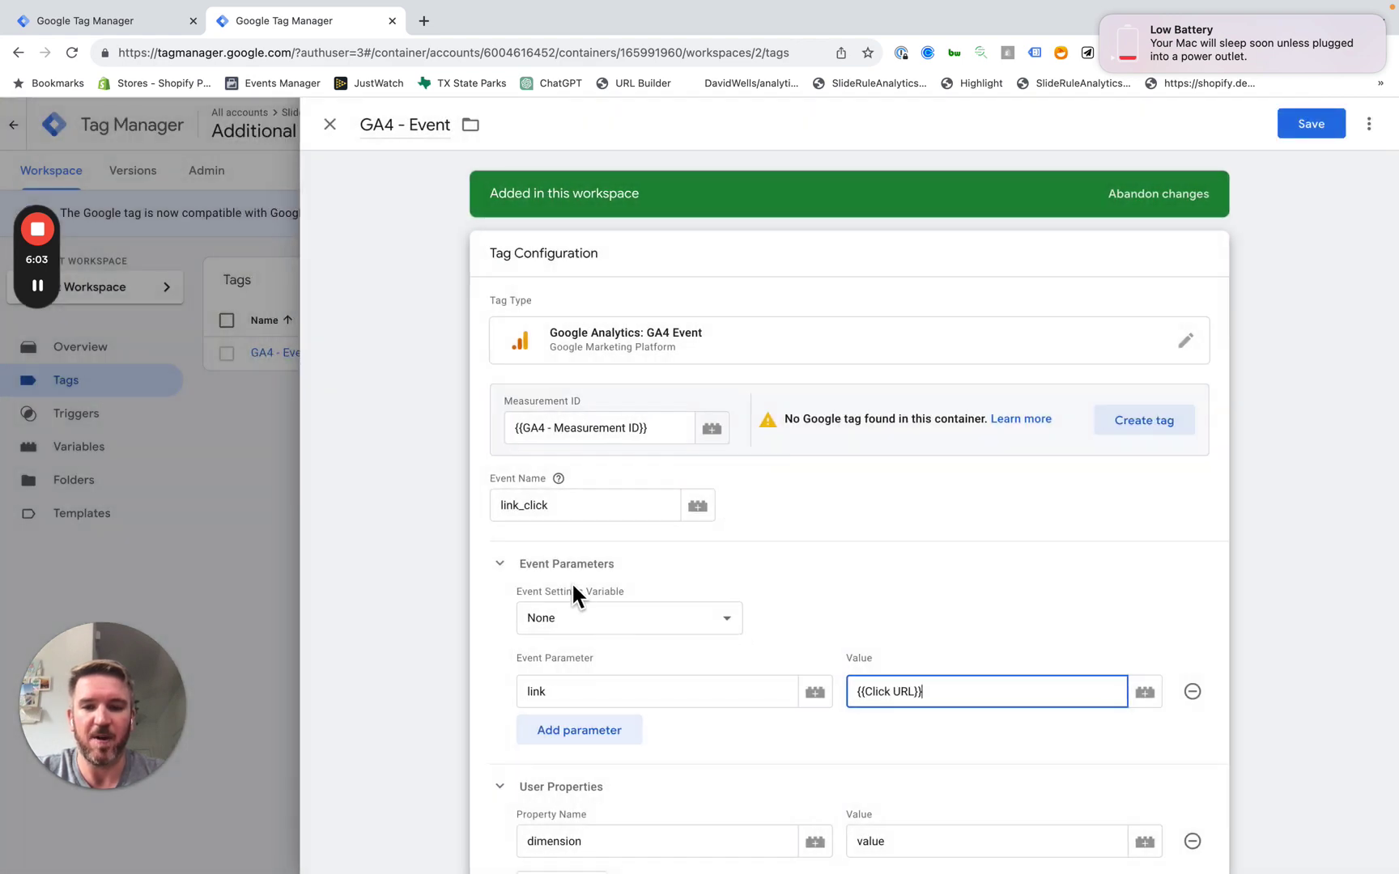
scroll(572, 581, down, 5)
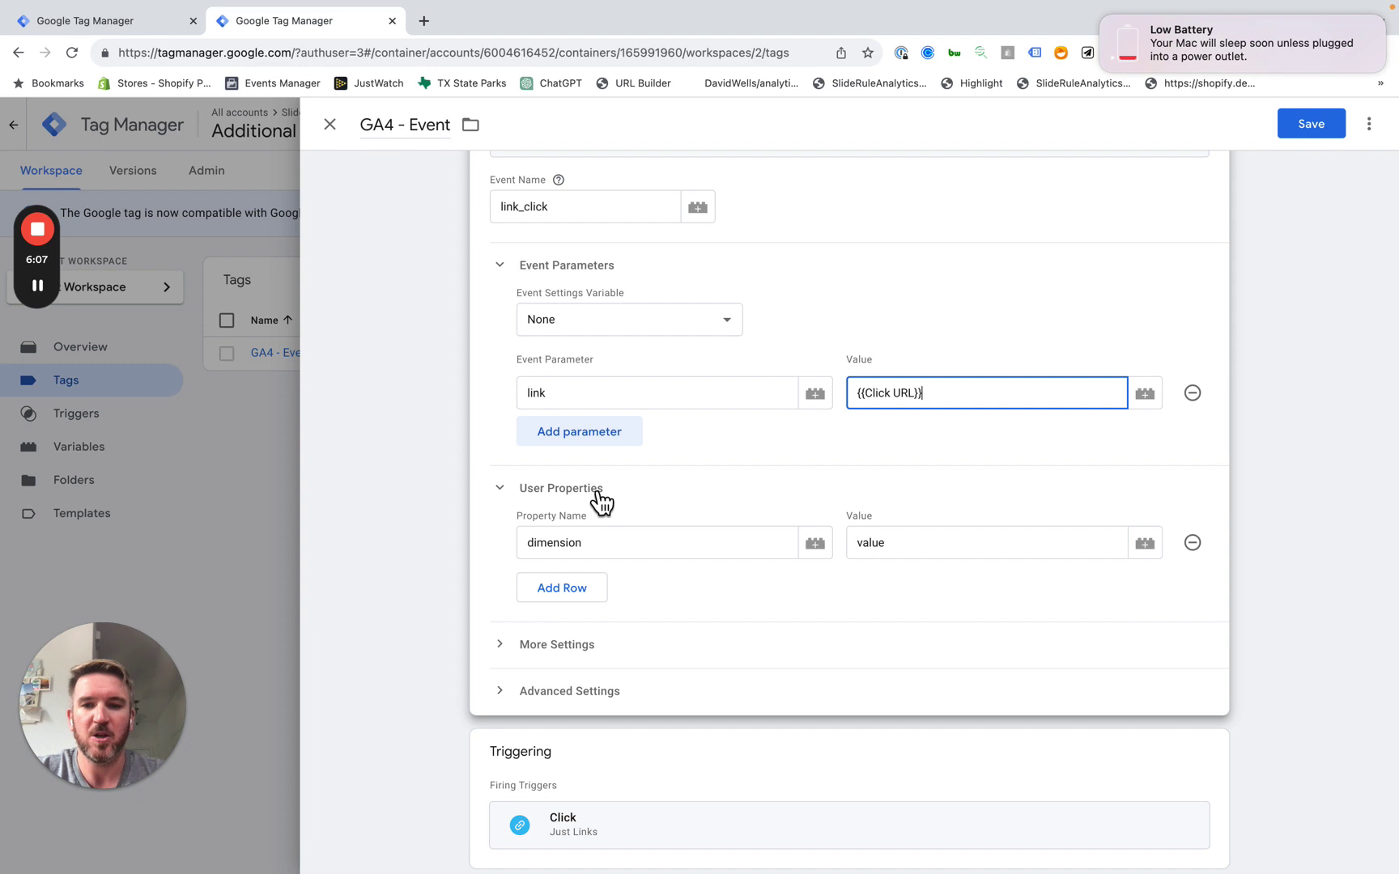
scroll(571, 503, up, 5)
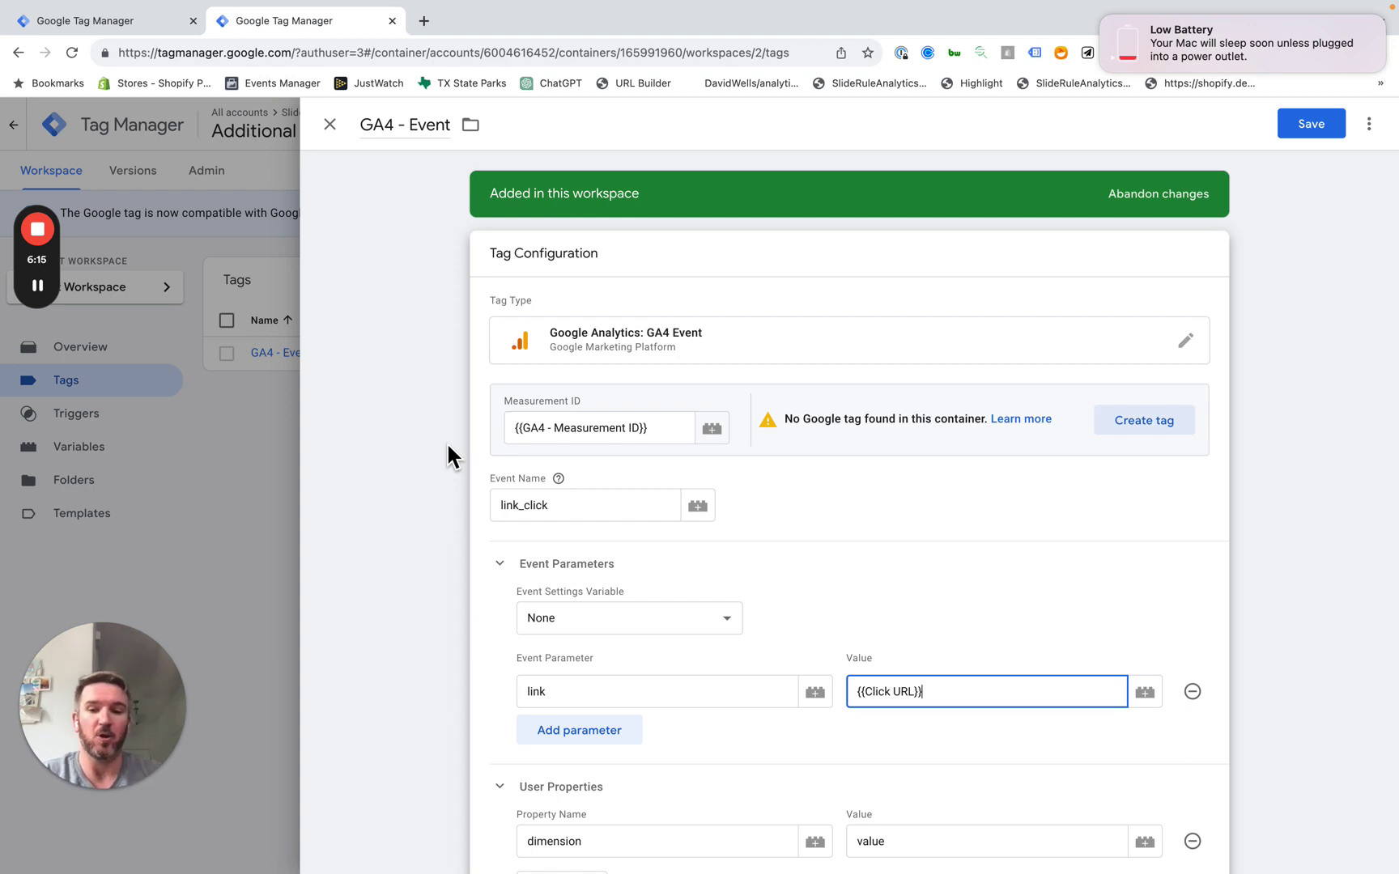
scroll(691, 720, down, 3)
drag(920, 646, 837, 647)
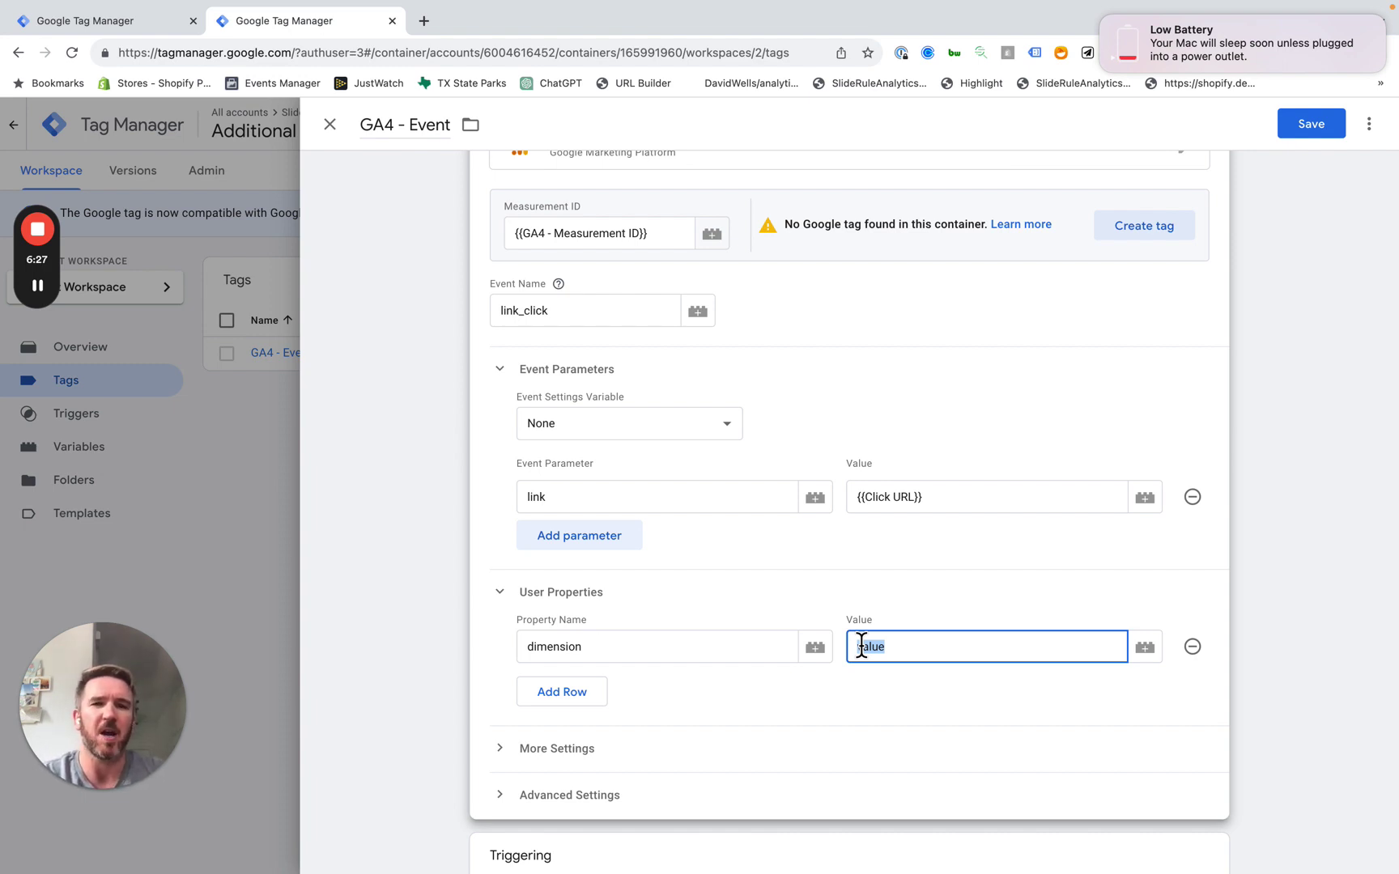
scroll(681, 486, up, 3)
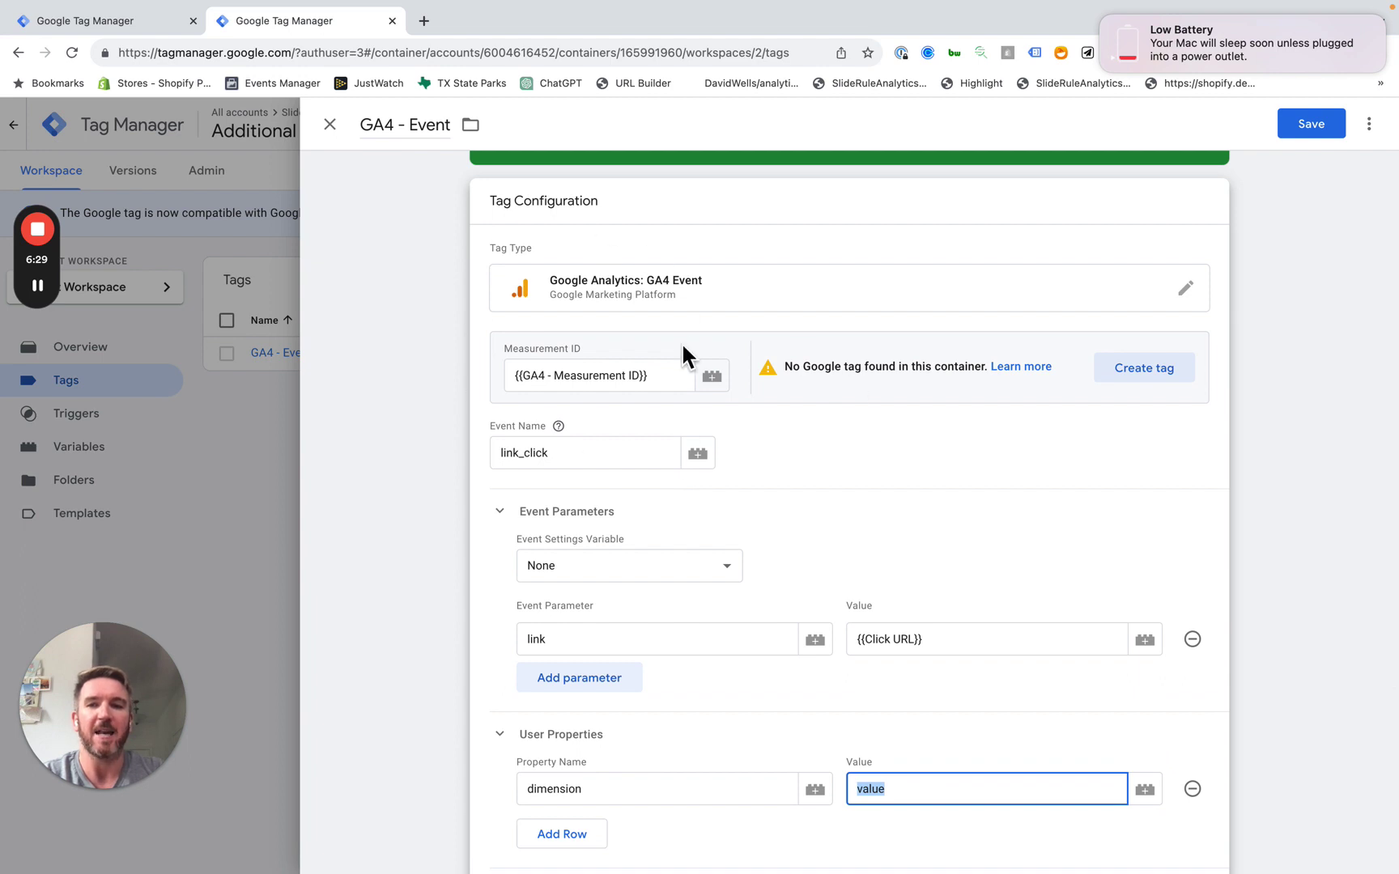
scroll(716, 475, up, 1)
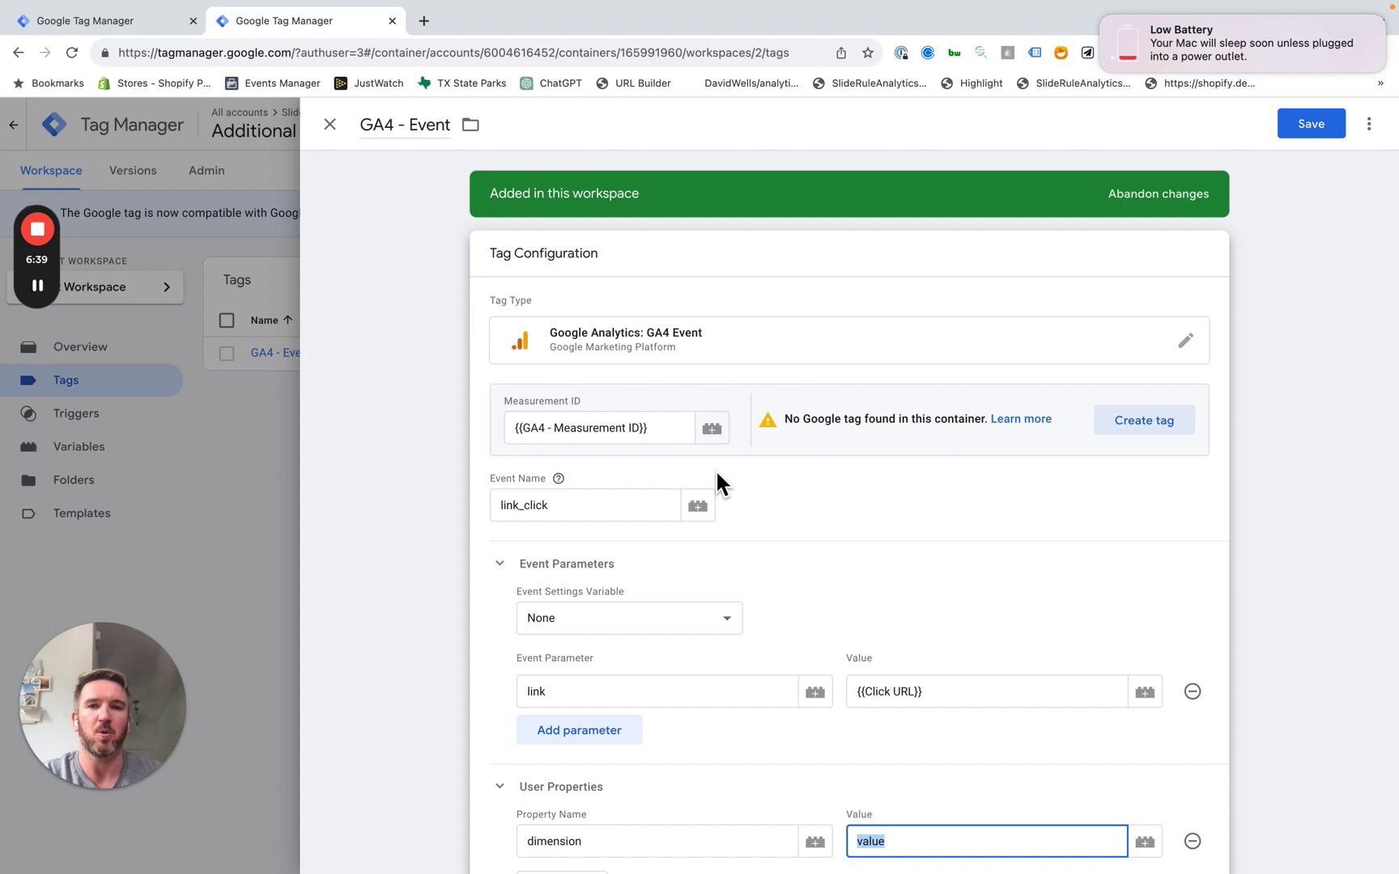
mouse_move(40, 239)
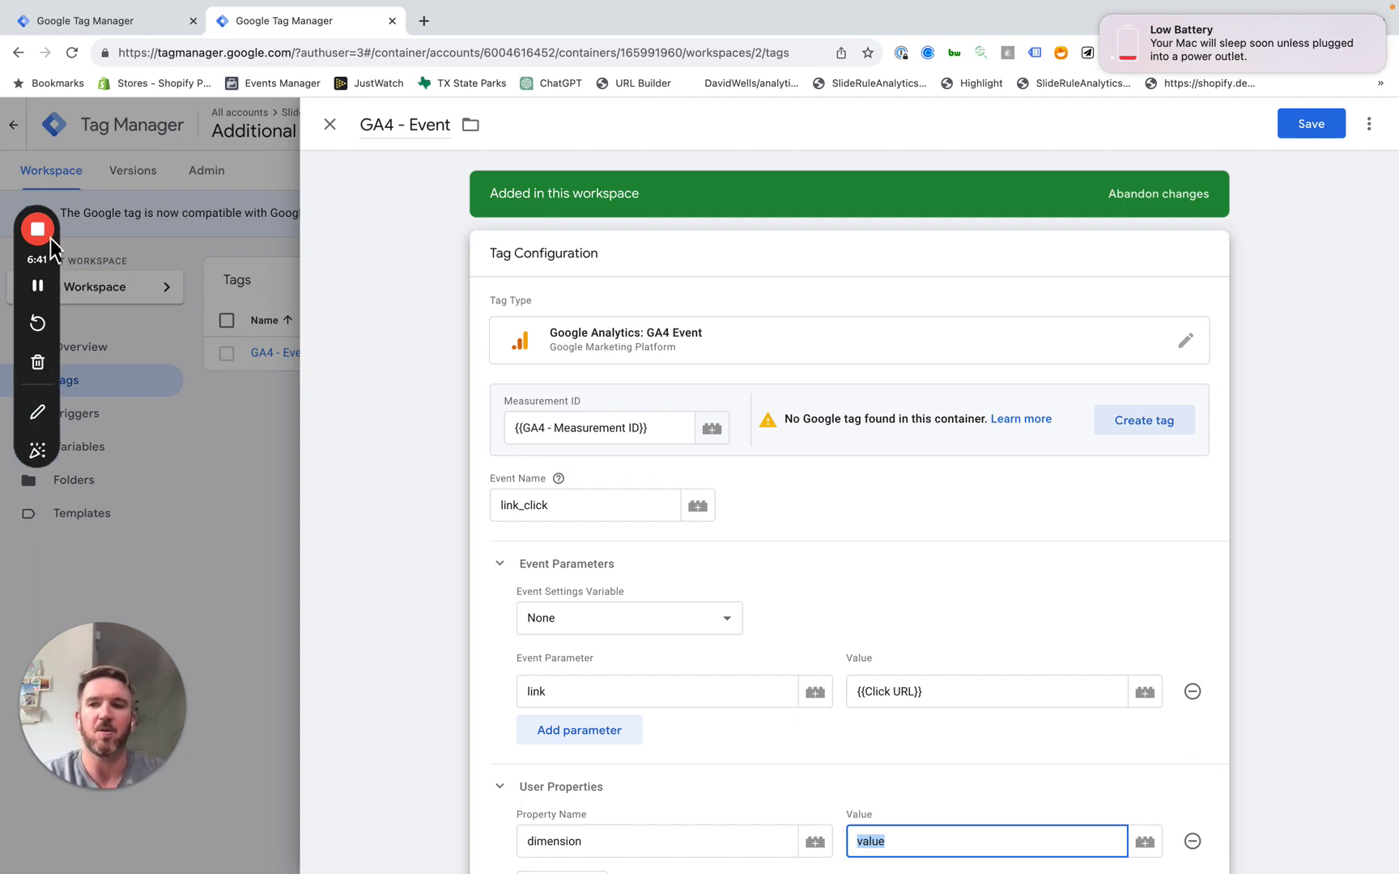